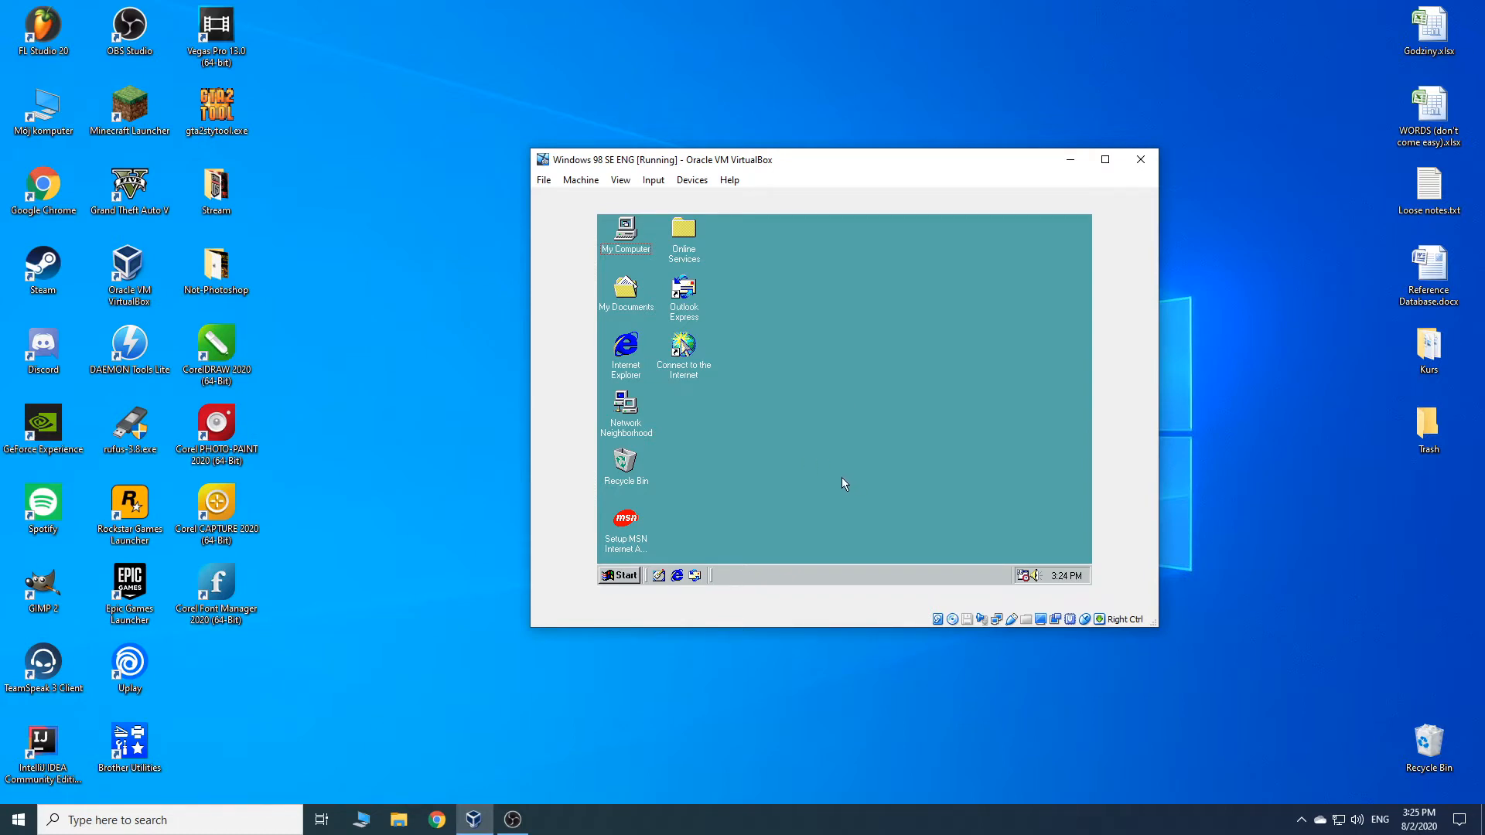
Step: Shut down the running Windows 98 SE guest system
click(616, 574)
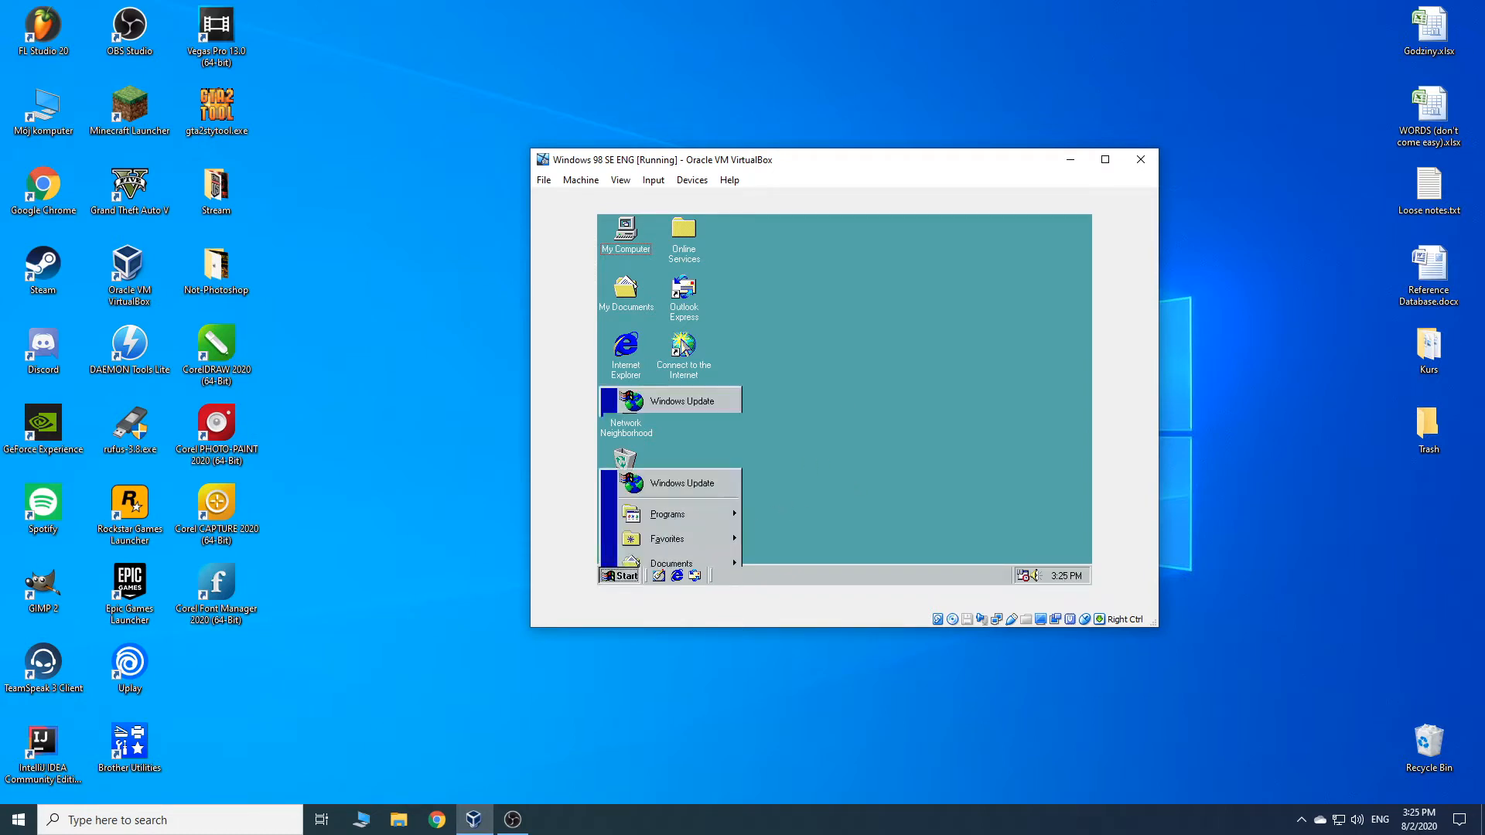
click(674, 550)
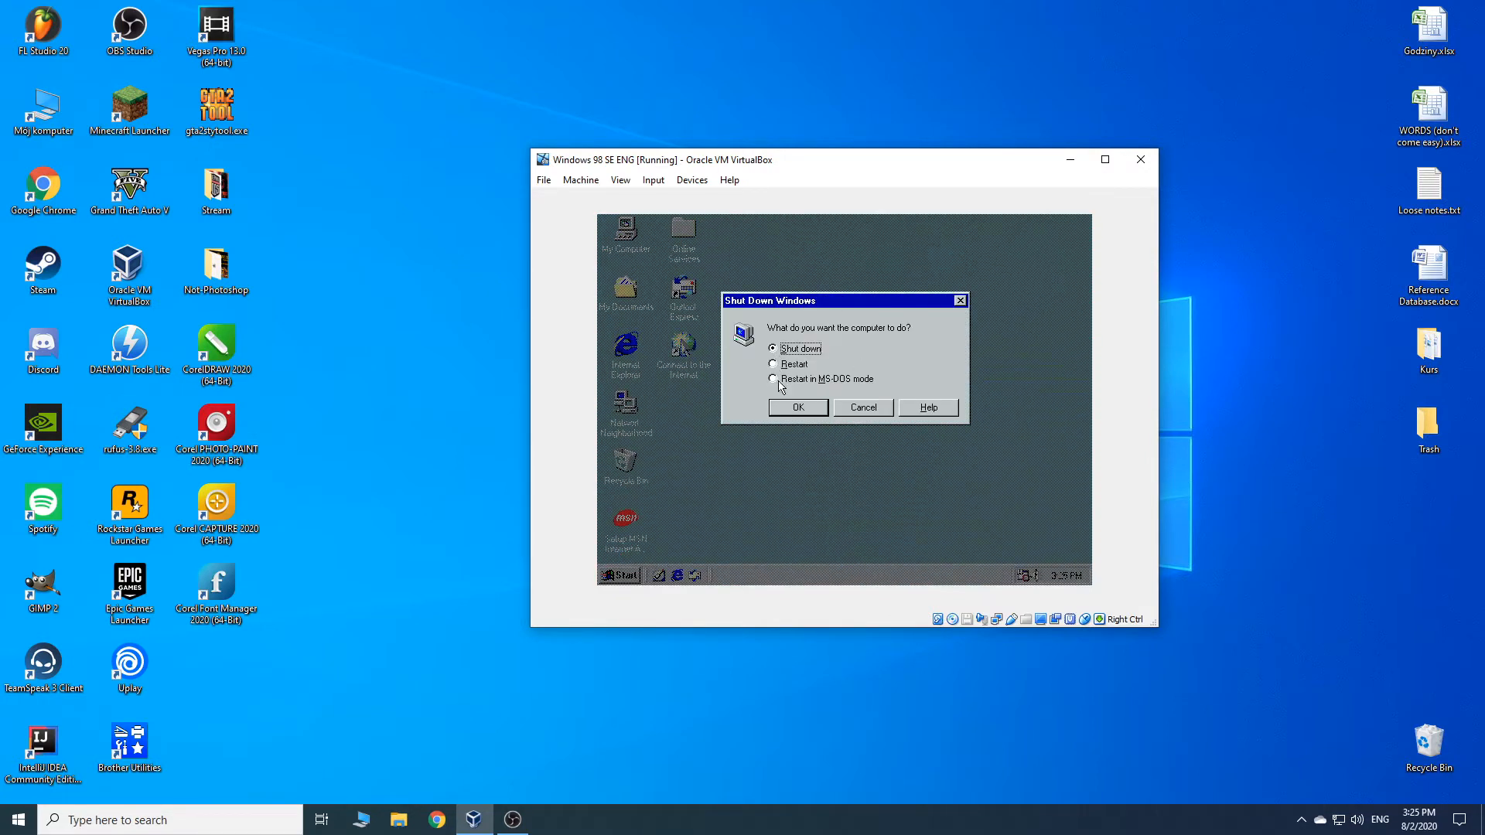
click(804, 405)
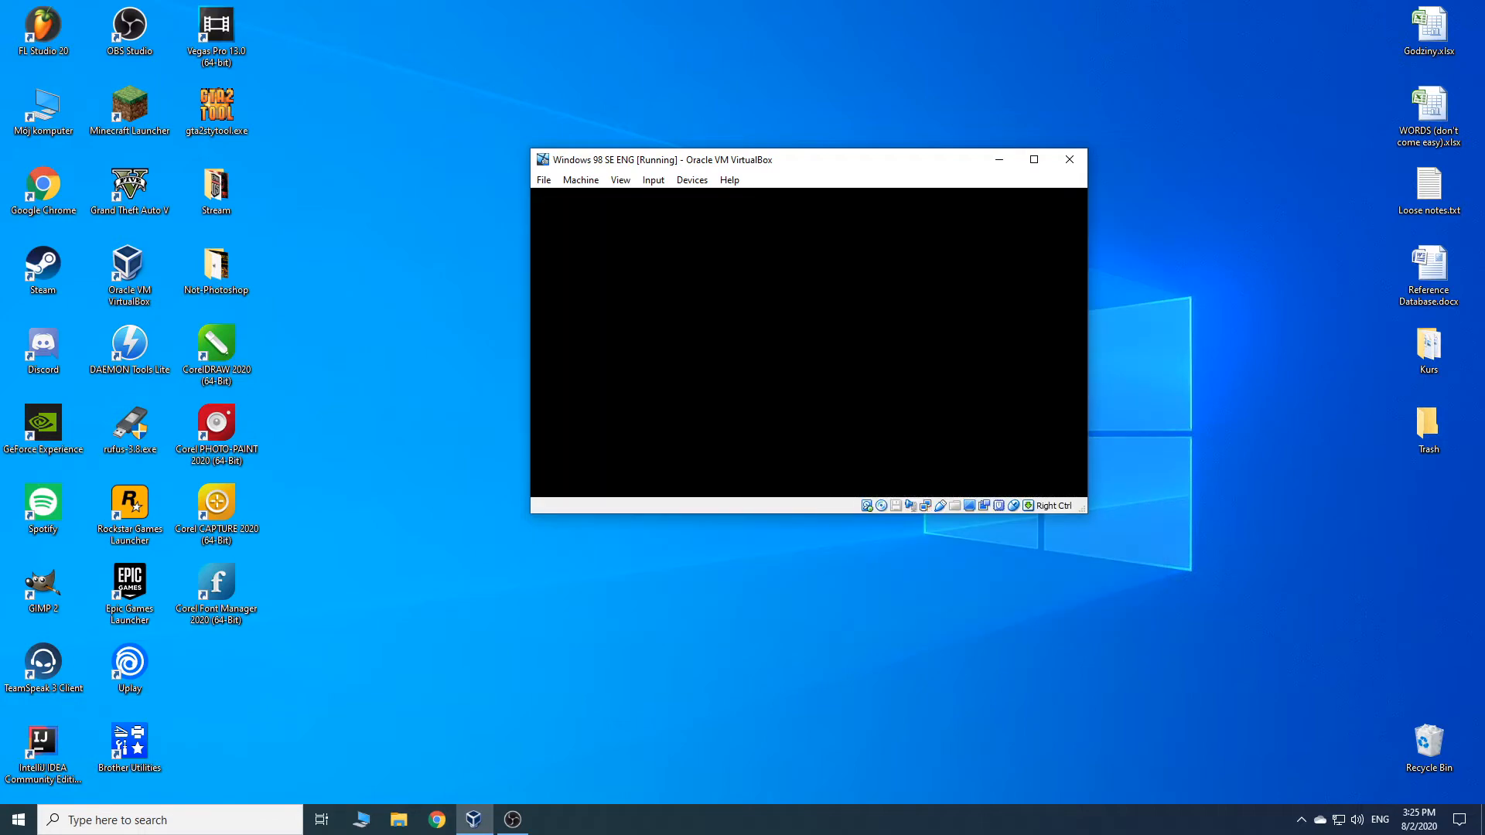
Step: Open VirtualBox Manager and review the storage and USB settings of the Windows 98 SE ENG machine
double_click(123, 275)
click(462, 332)
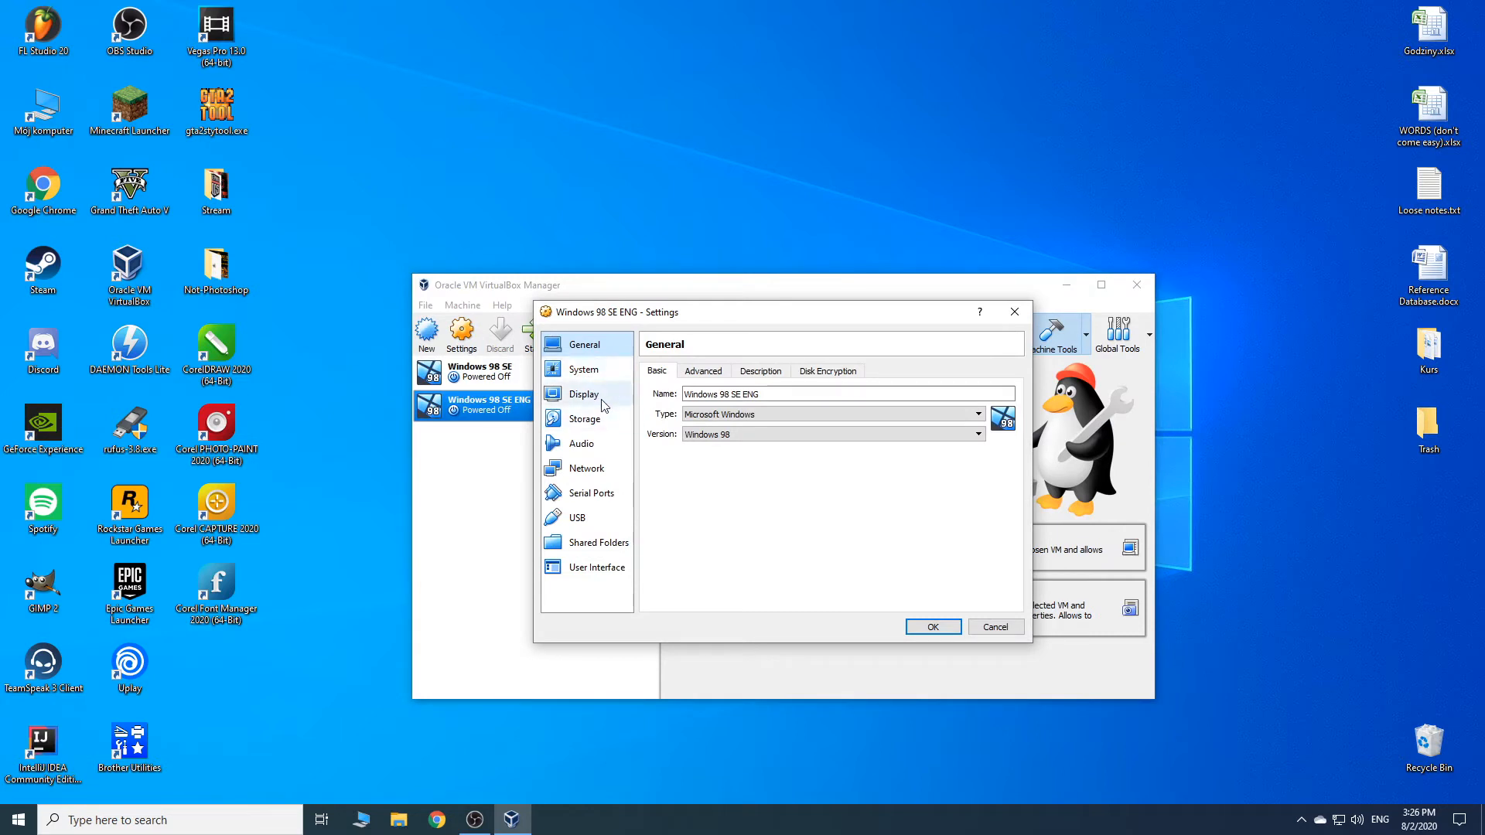
click(603, 419)
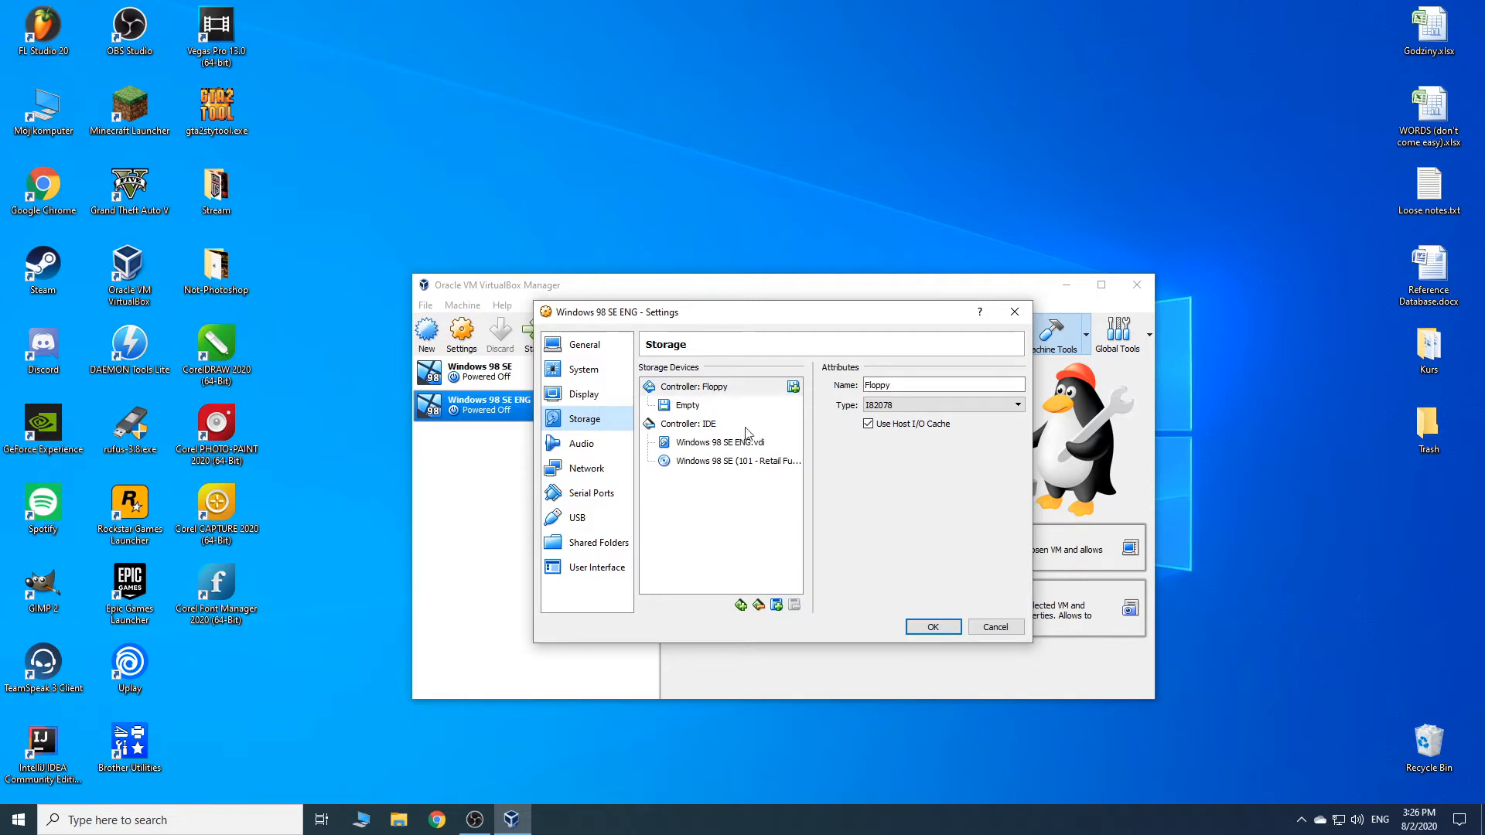
click(608, 524)
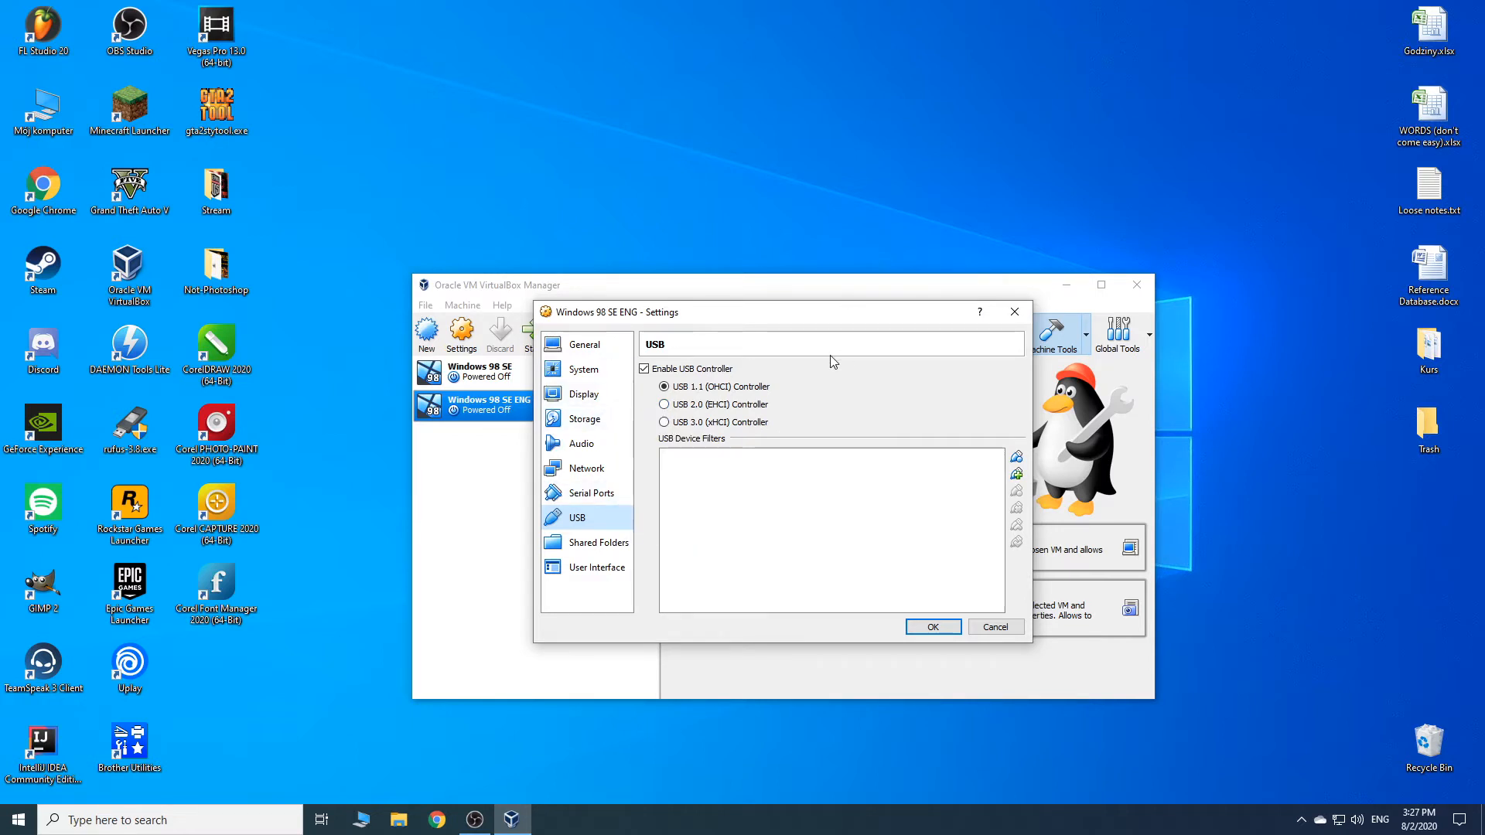
key(Escape)
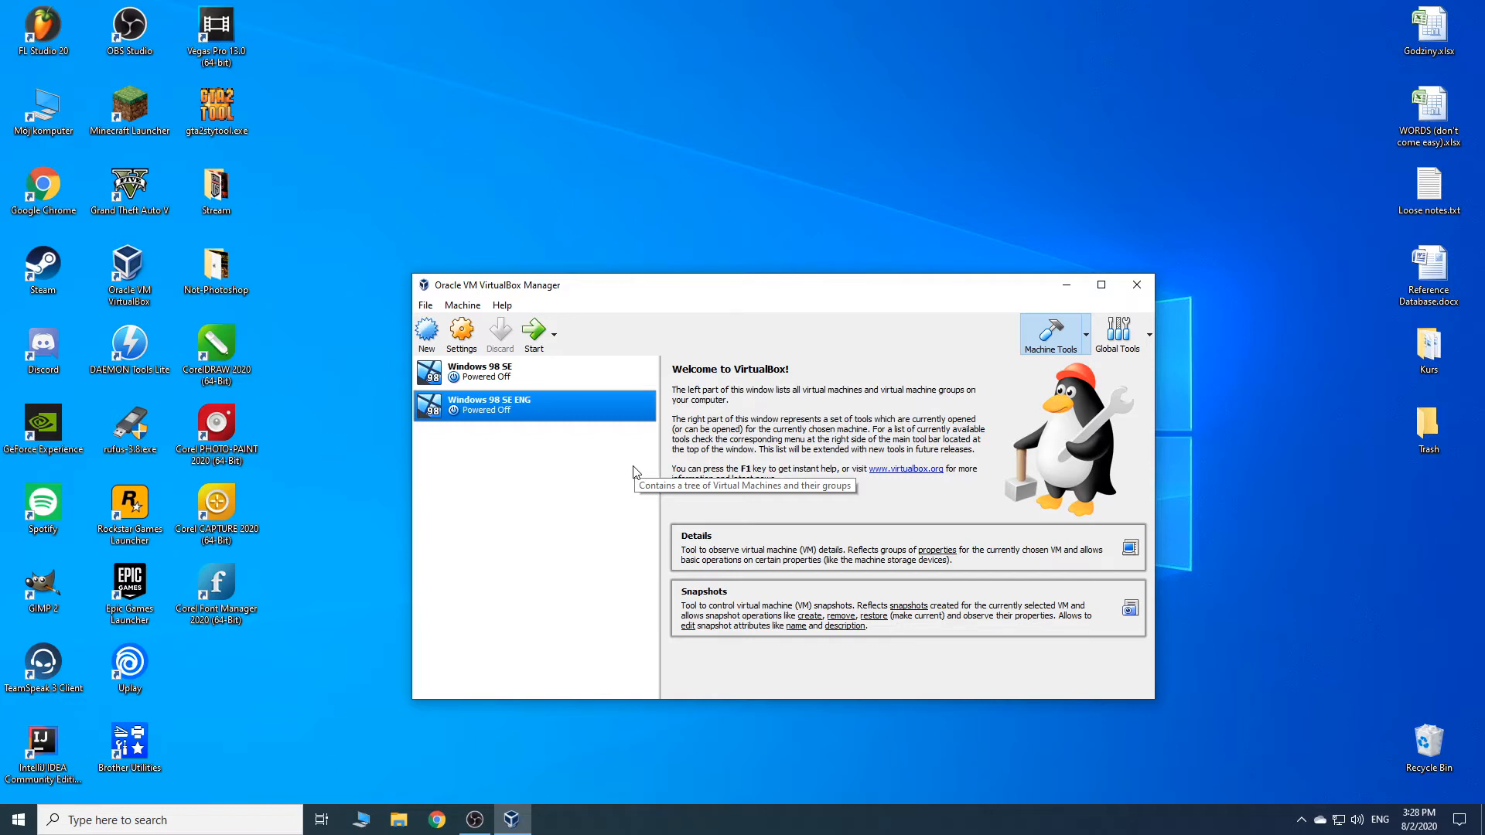
Step: Attach network Adapter 1 of the Windows 98 SE ENG machine to Bridged Adapter and save the settings
click(461, 333)
click(597, 471)
click(773, 412)
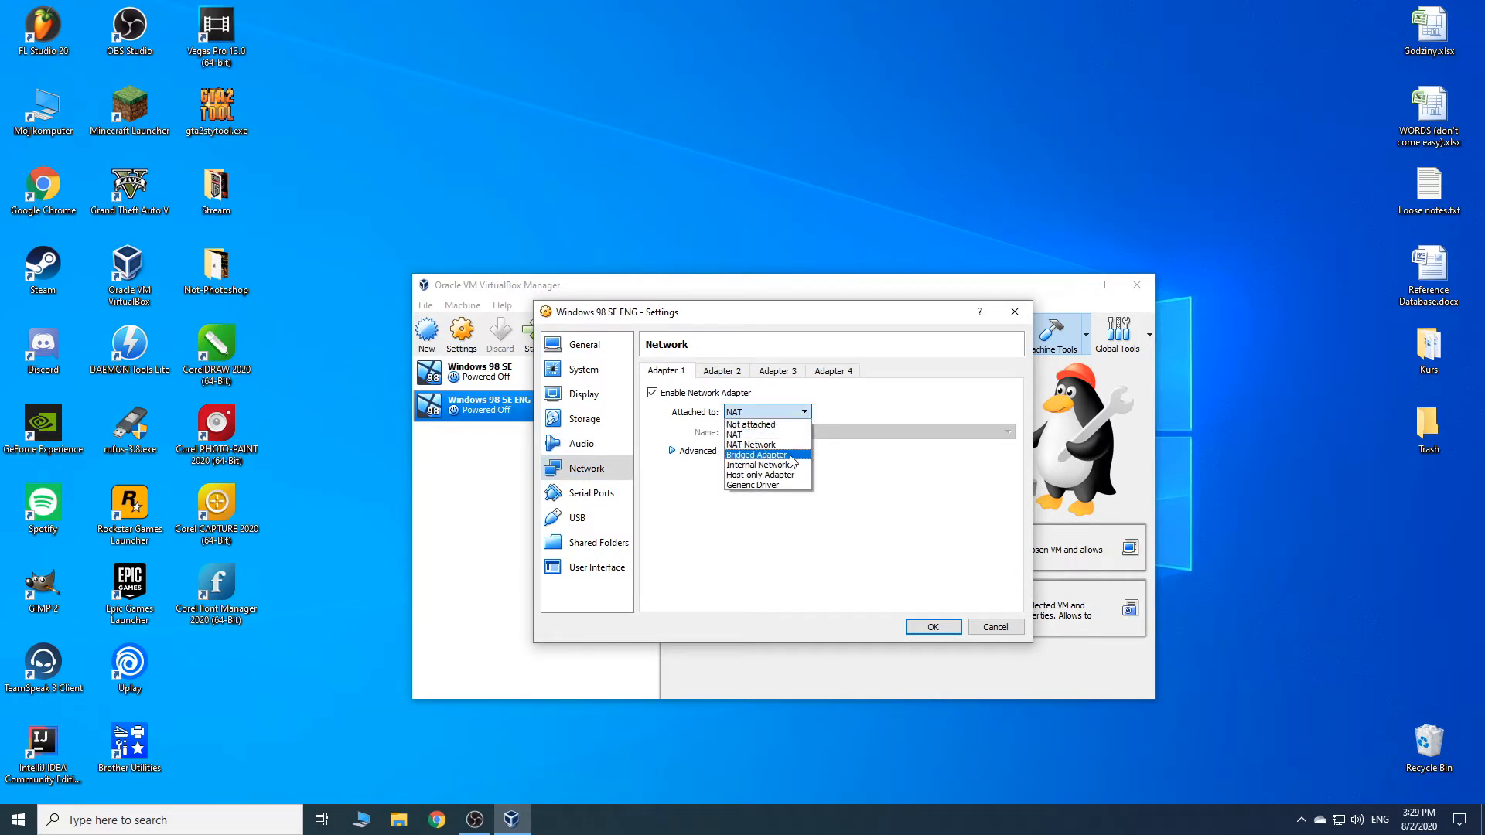
click(792, 456)
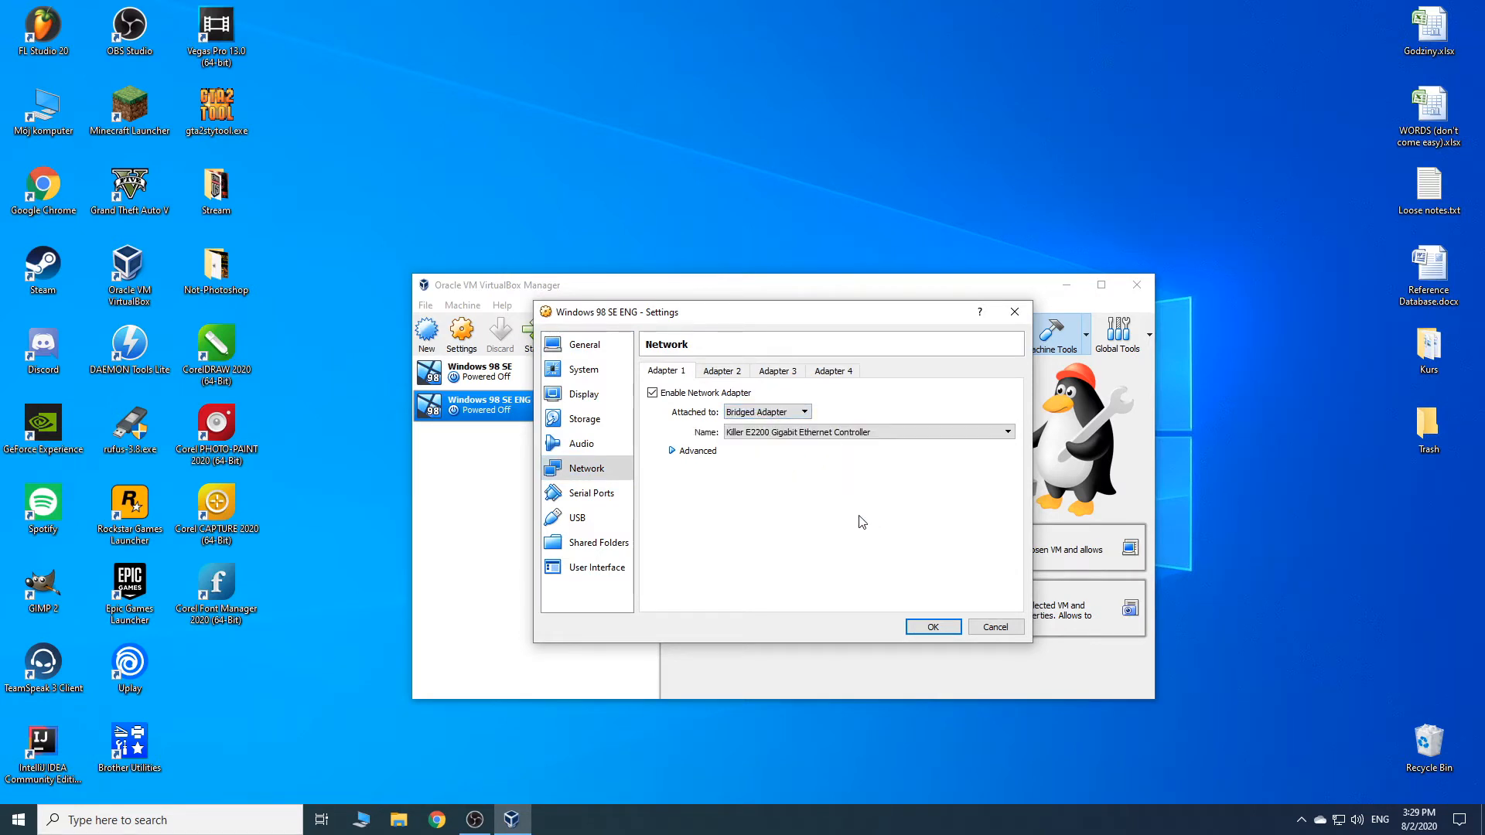
click(679, 452)
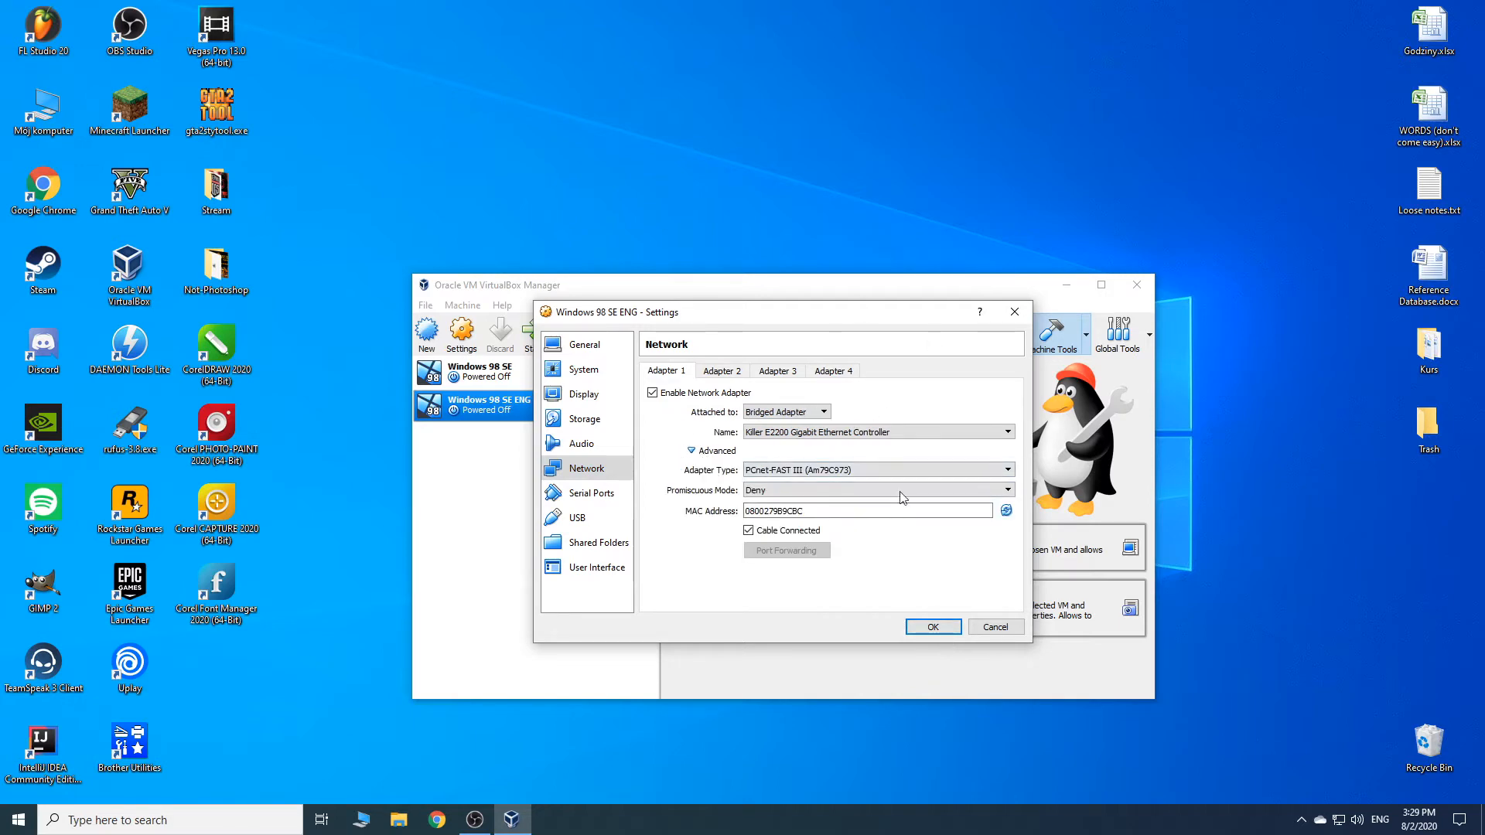
click(944, 628)
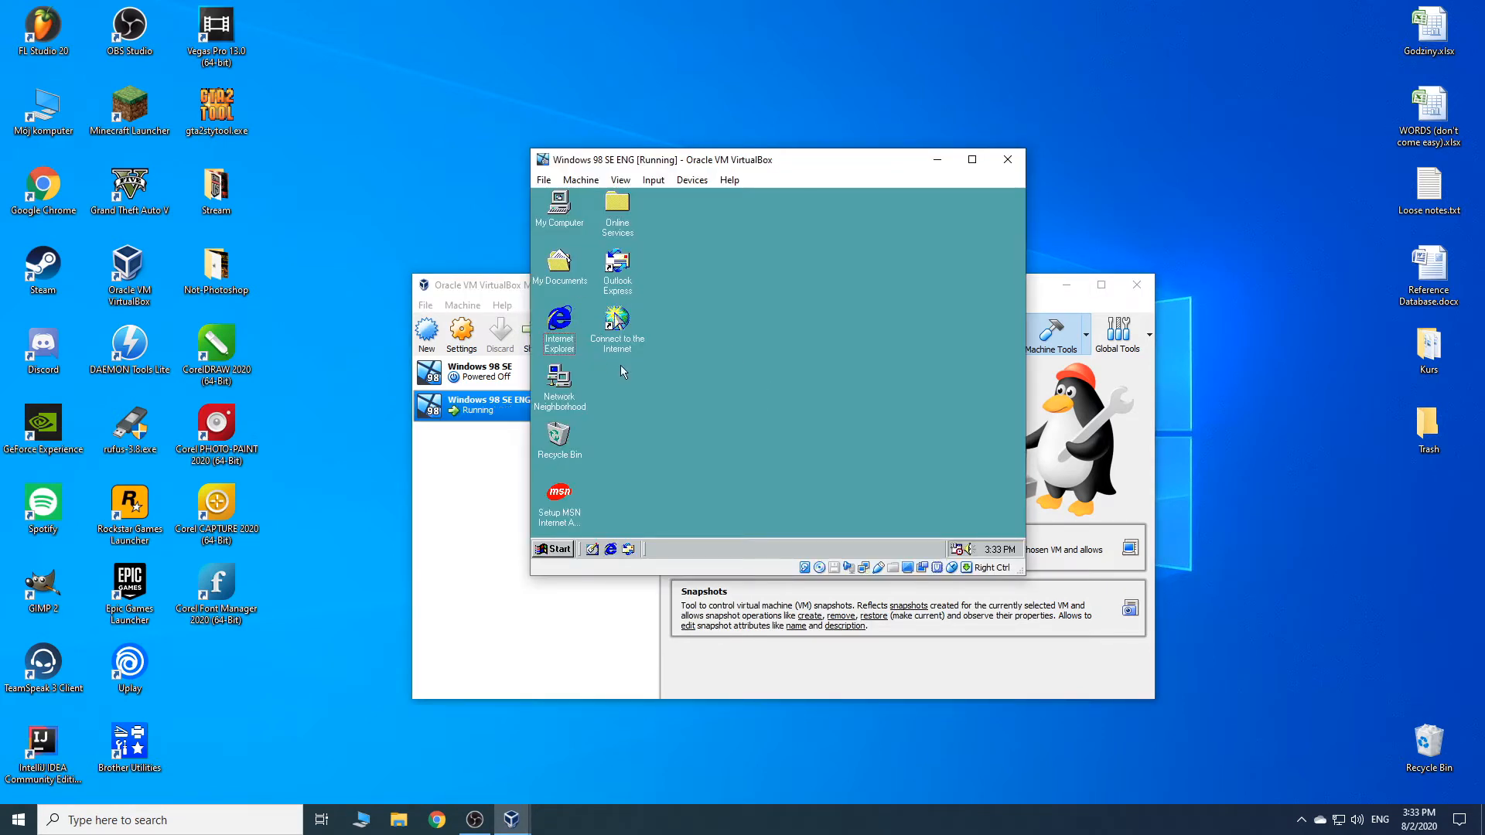
Step: Launch the Internet Connection Wizard from the connection properties of Internet Explorer in the Windows 98 guest
click(608, 333)
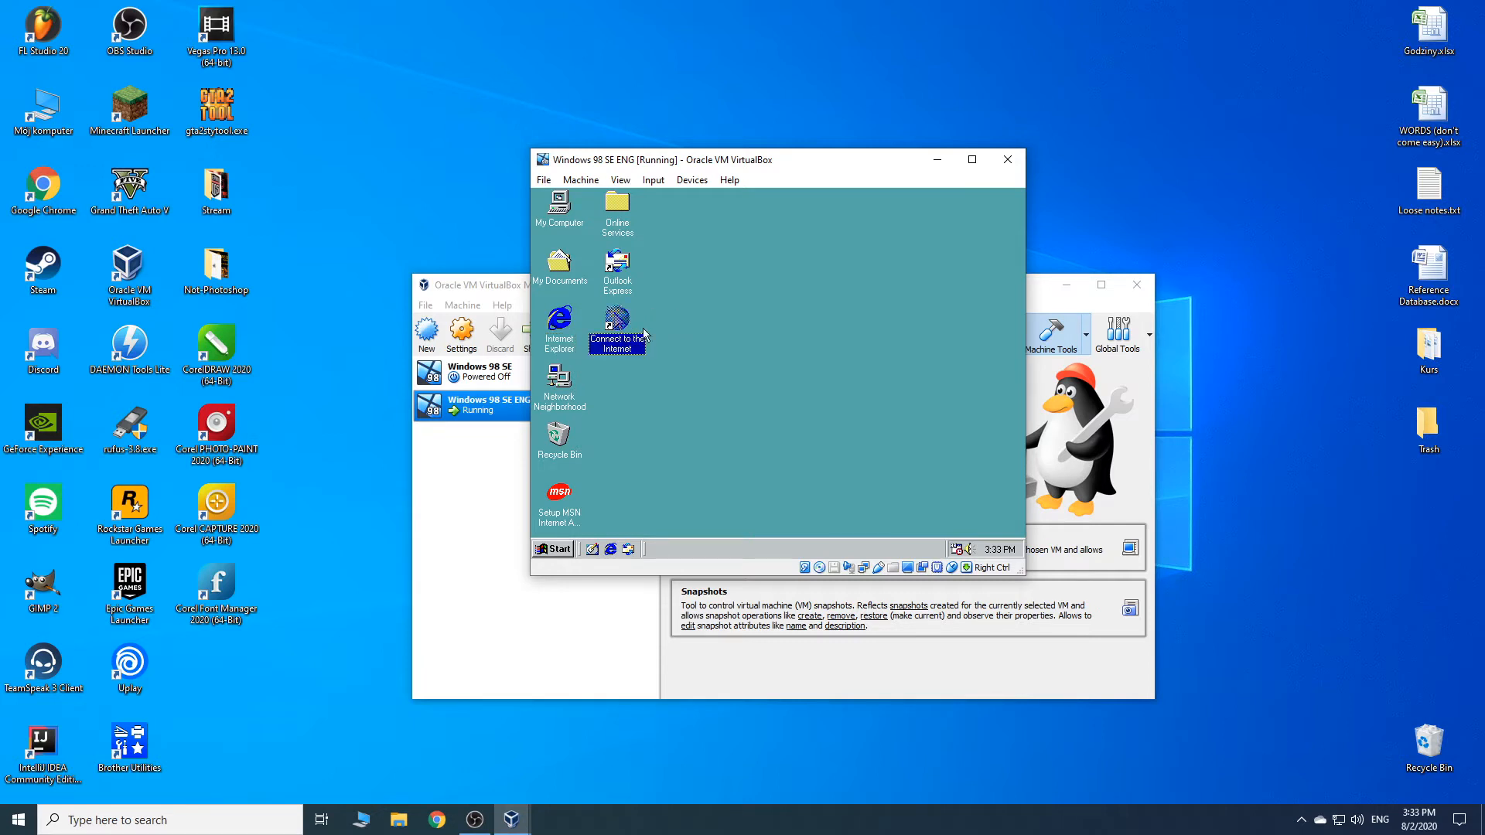
click(676, 340)
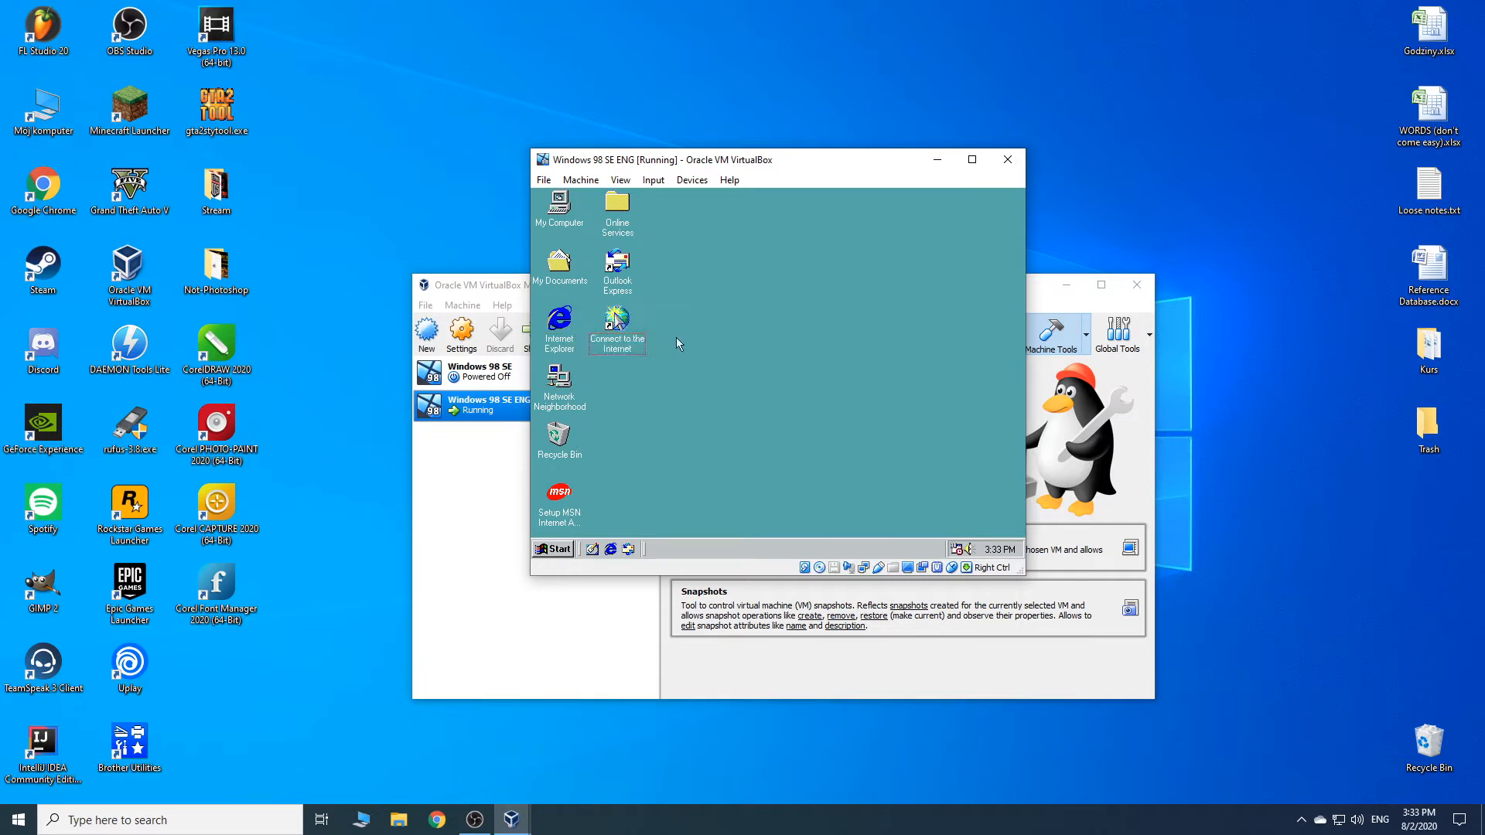
click(557, 334)
right_click(558, 320)
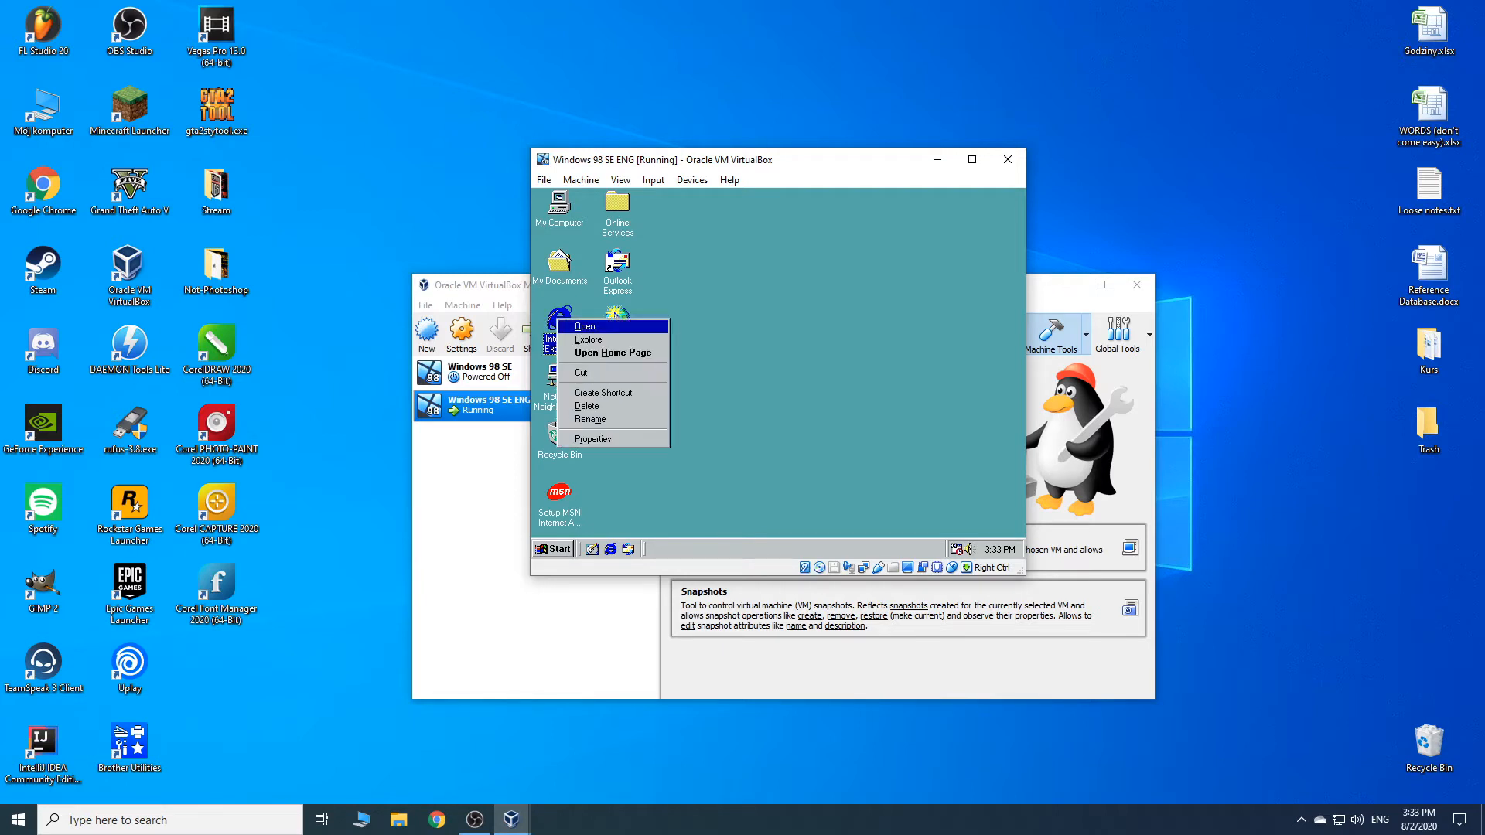
click(603, 440)
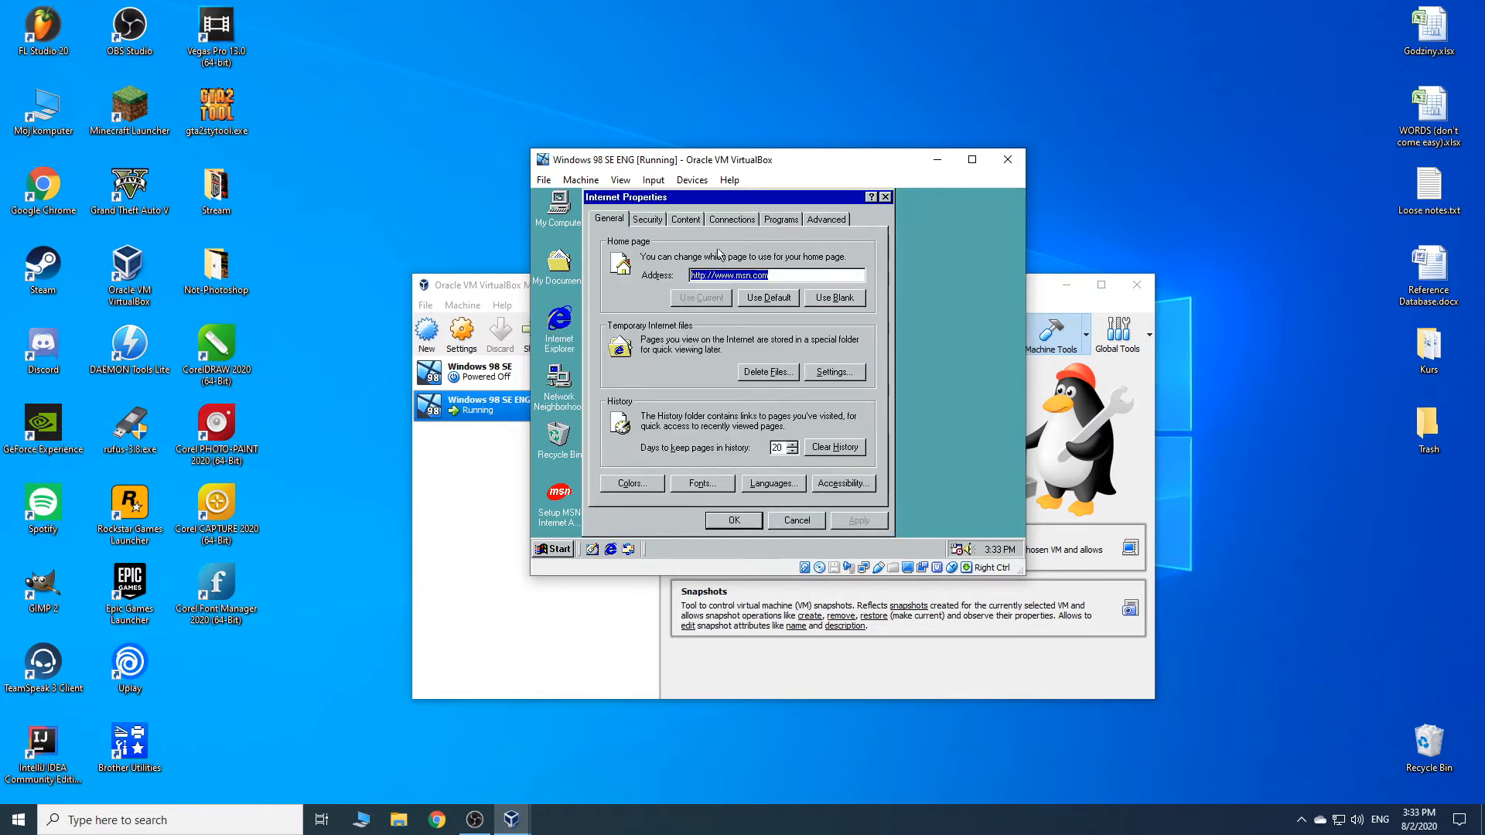
click(738, 222)
click(838, 249)
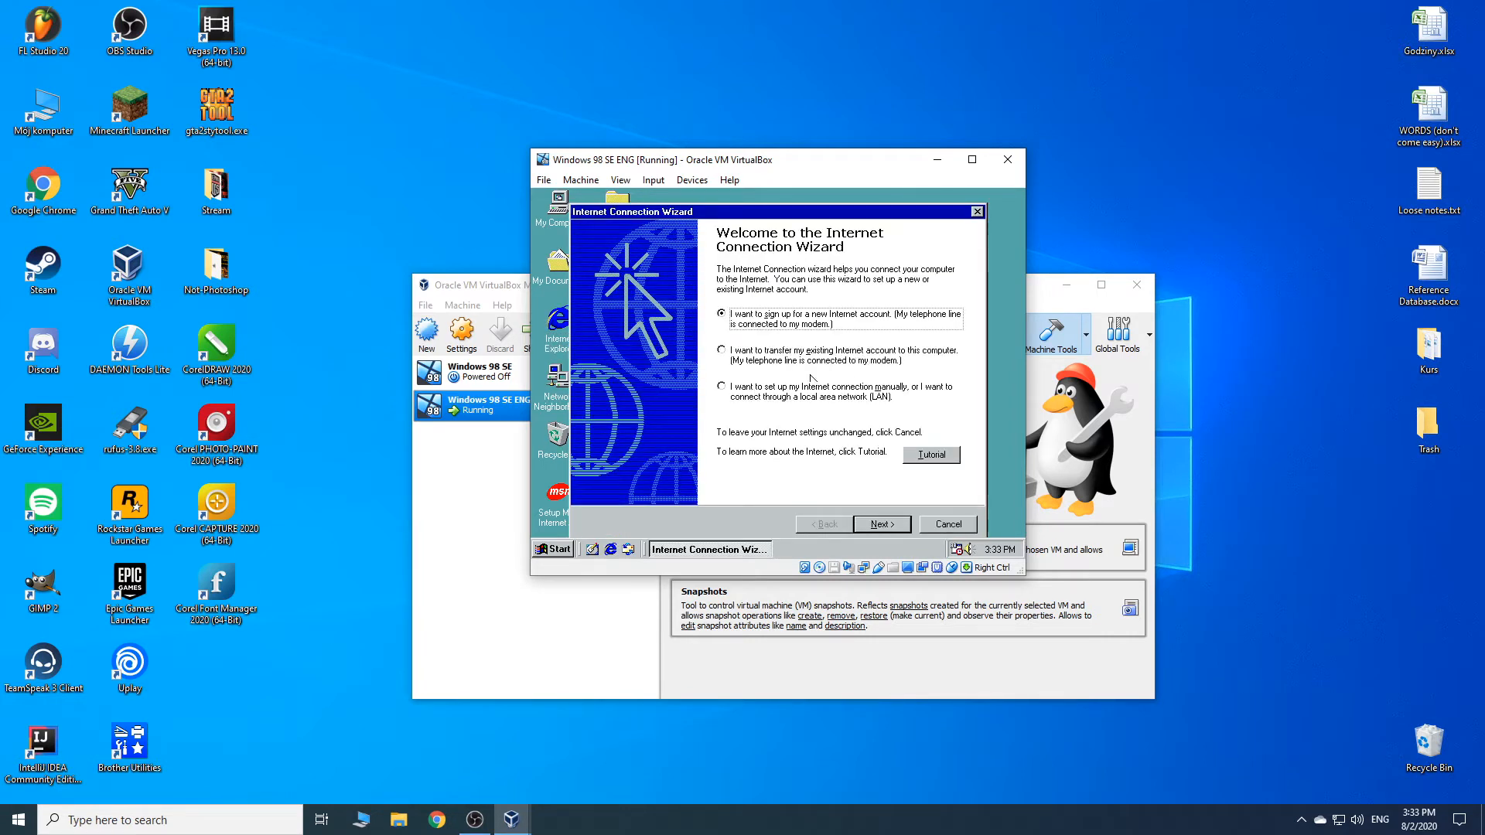
Step: Complete the wizard with a manual local area network connection, automatic proxy discovery and no Internet mail account
click(745, 398)
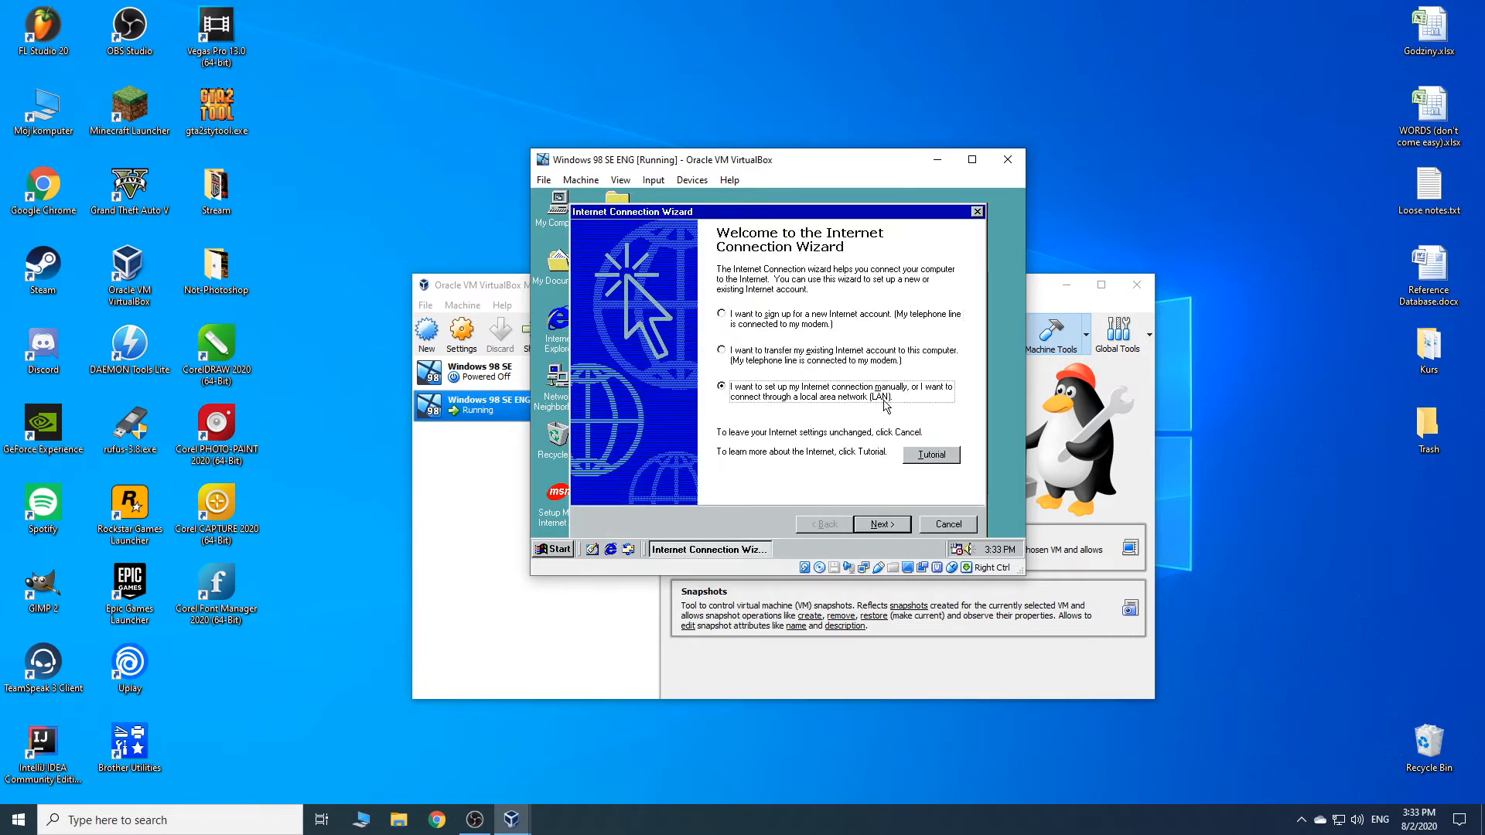
click(883, 525)
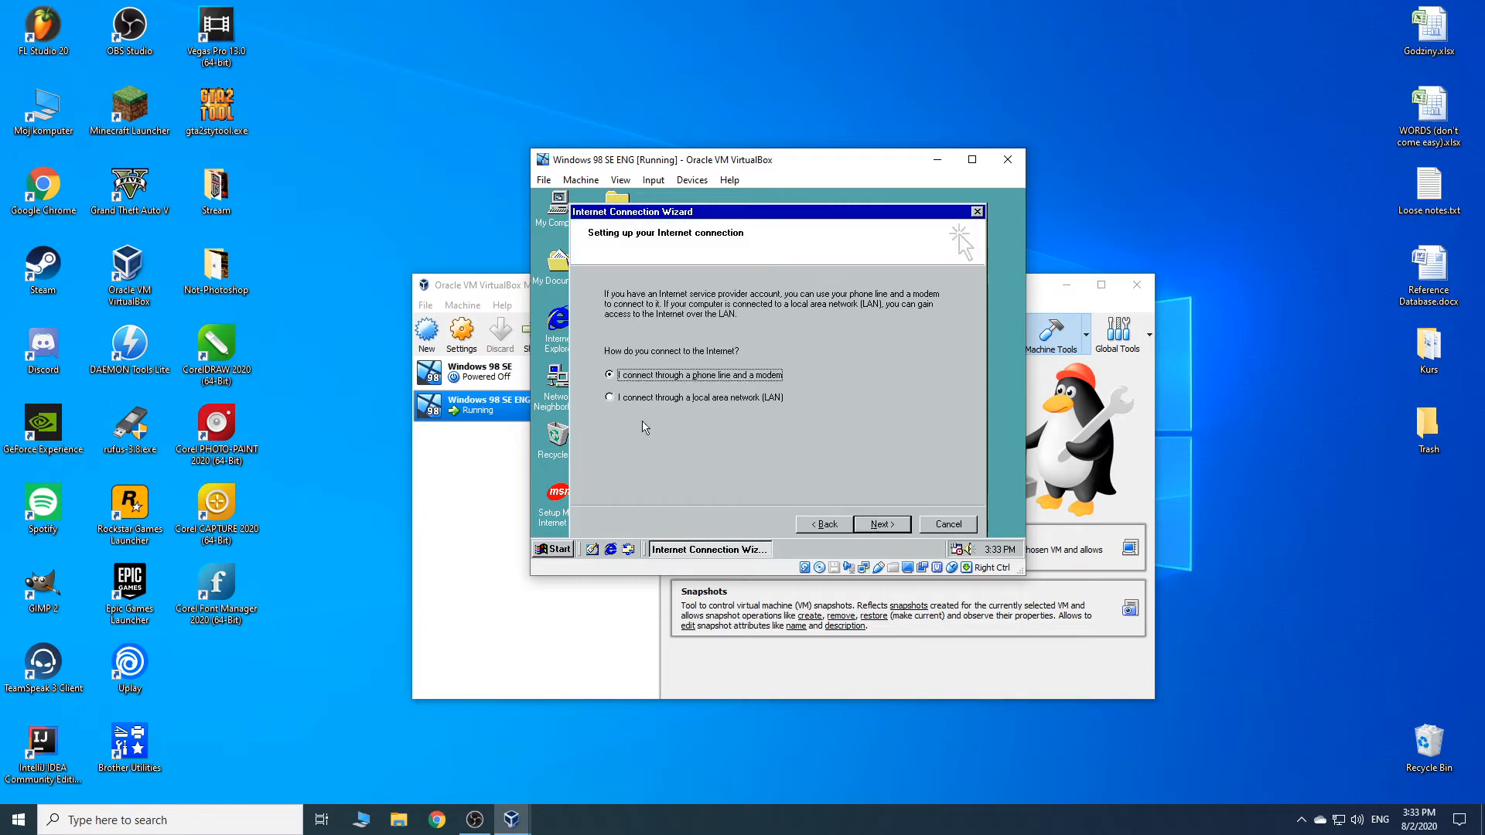
click(624, 399)
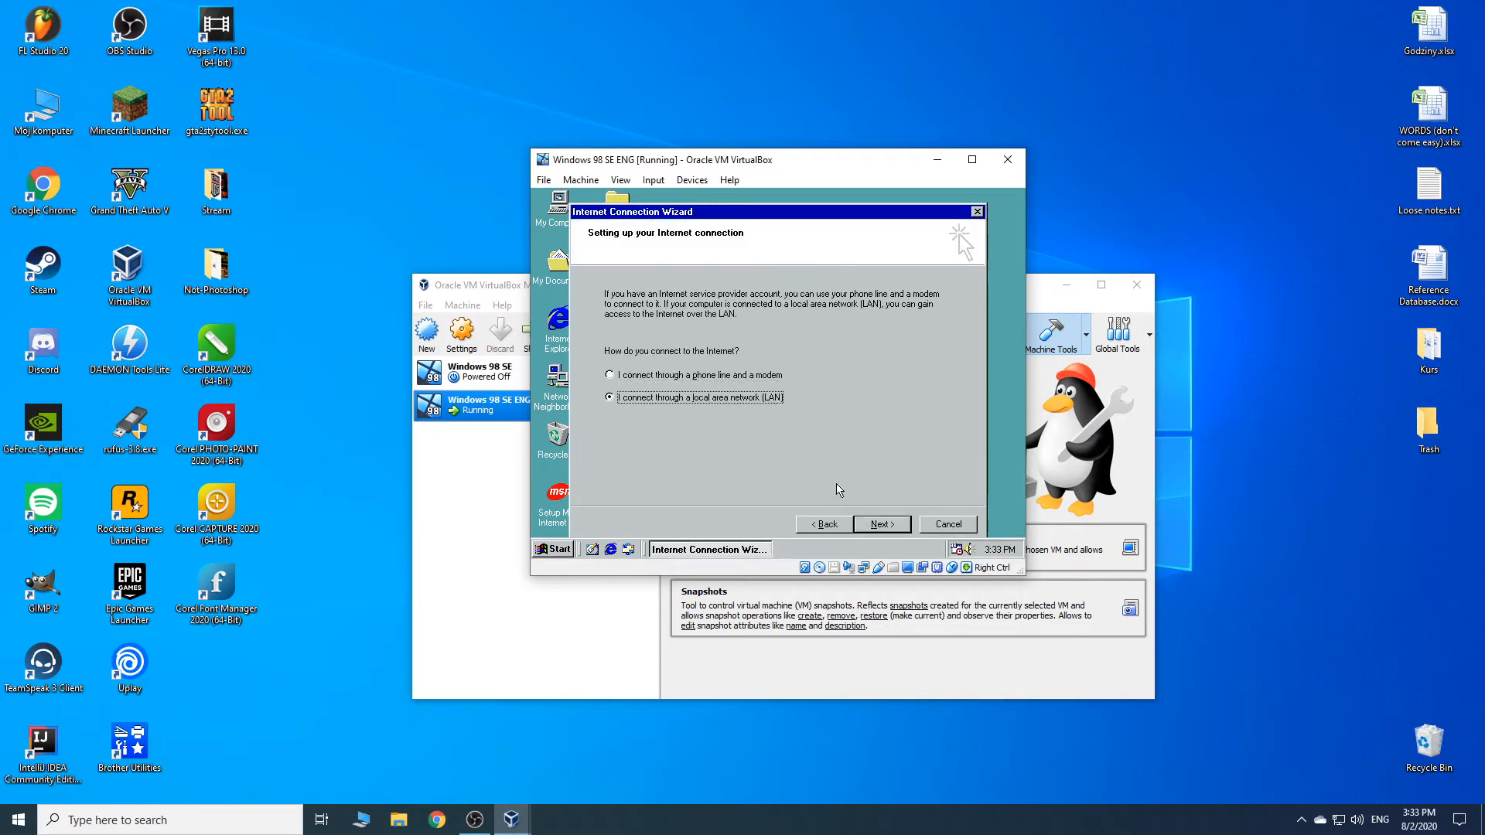
click(880, 524)
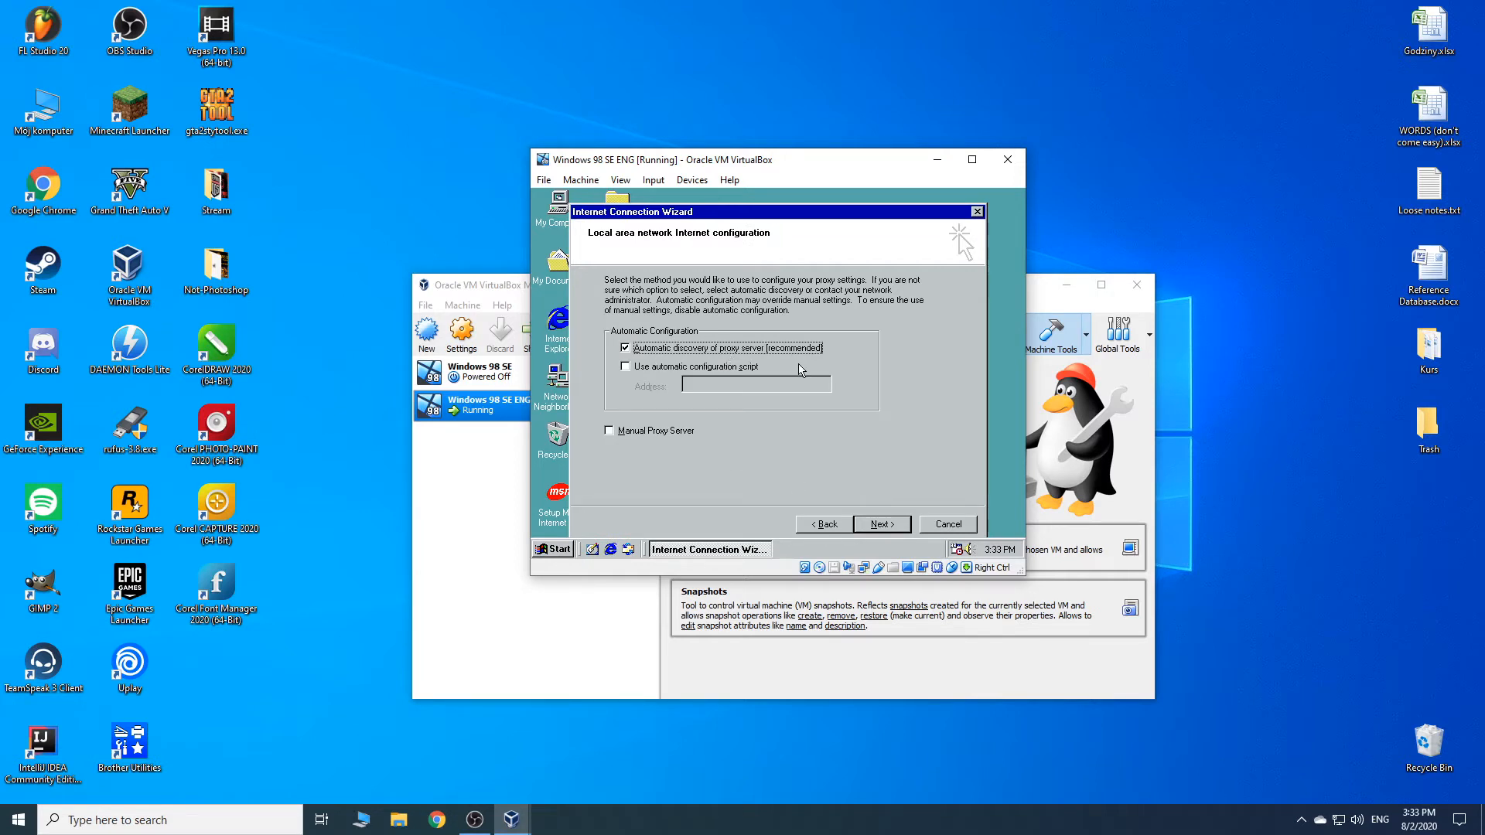
click(890, 525)
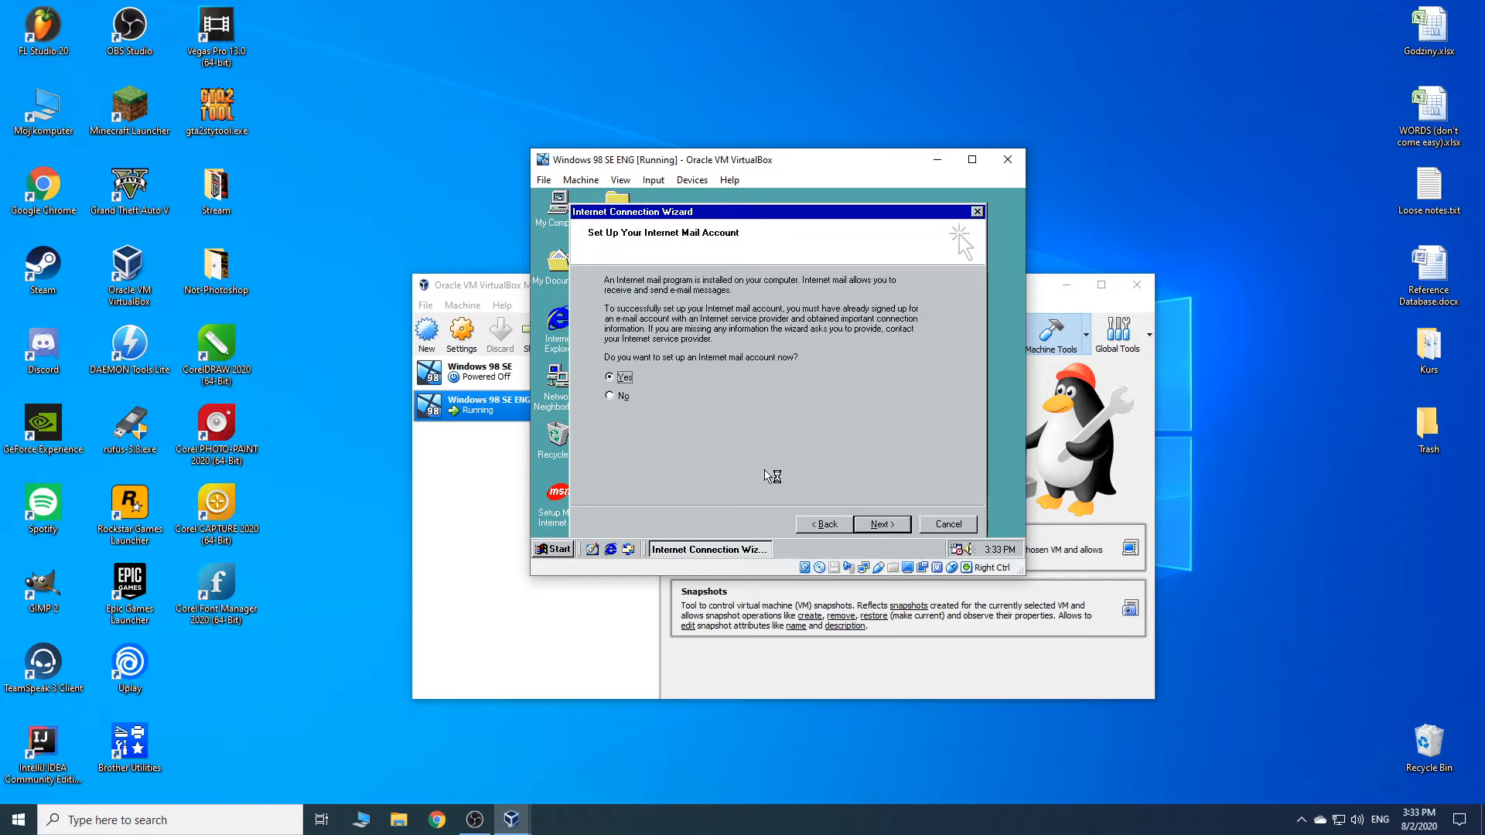
click(613, 397)
click(887, 527)
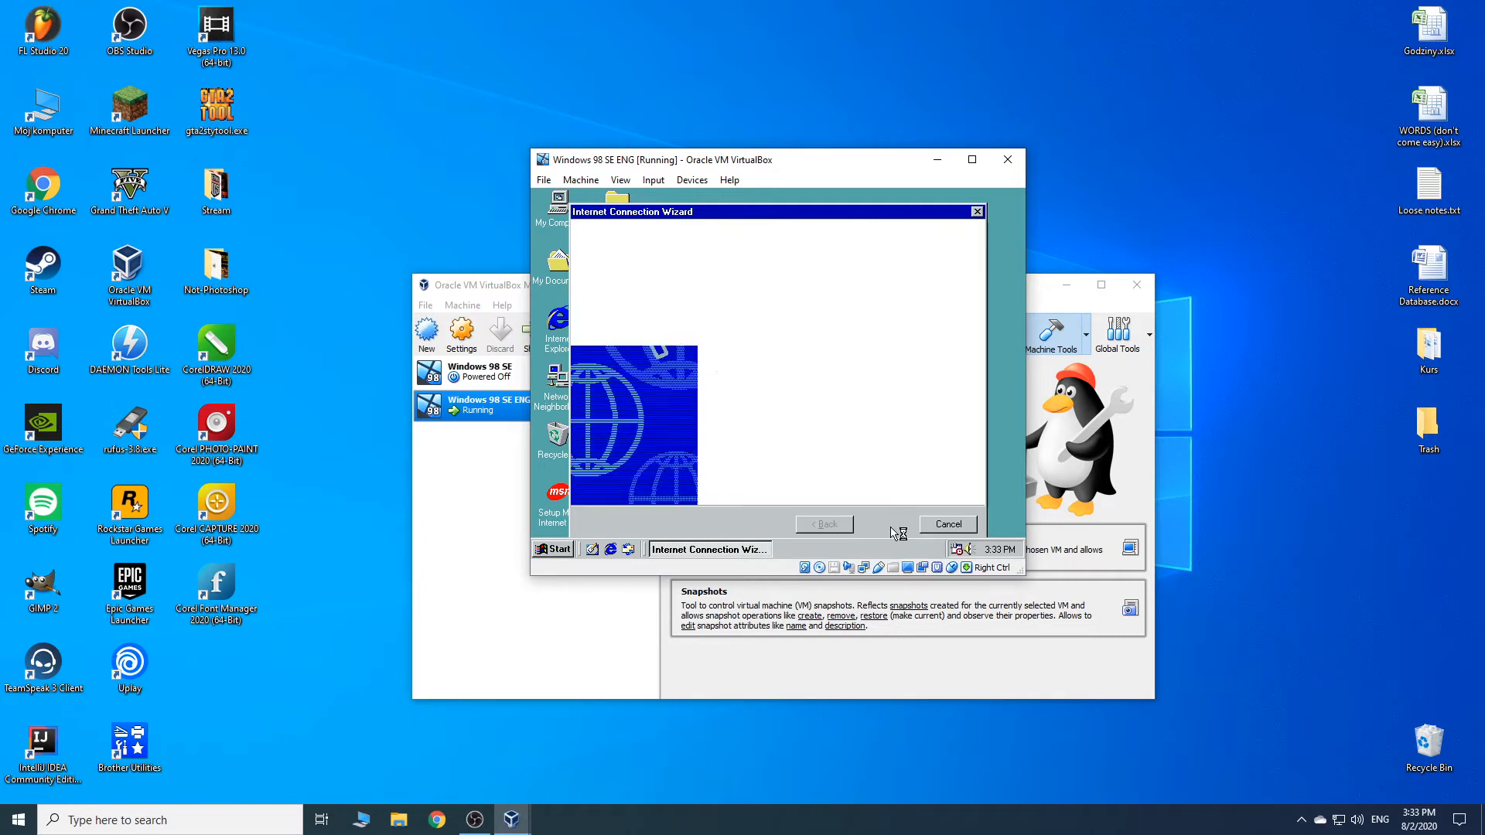
click(881, 525)
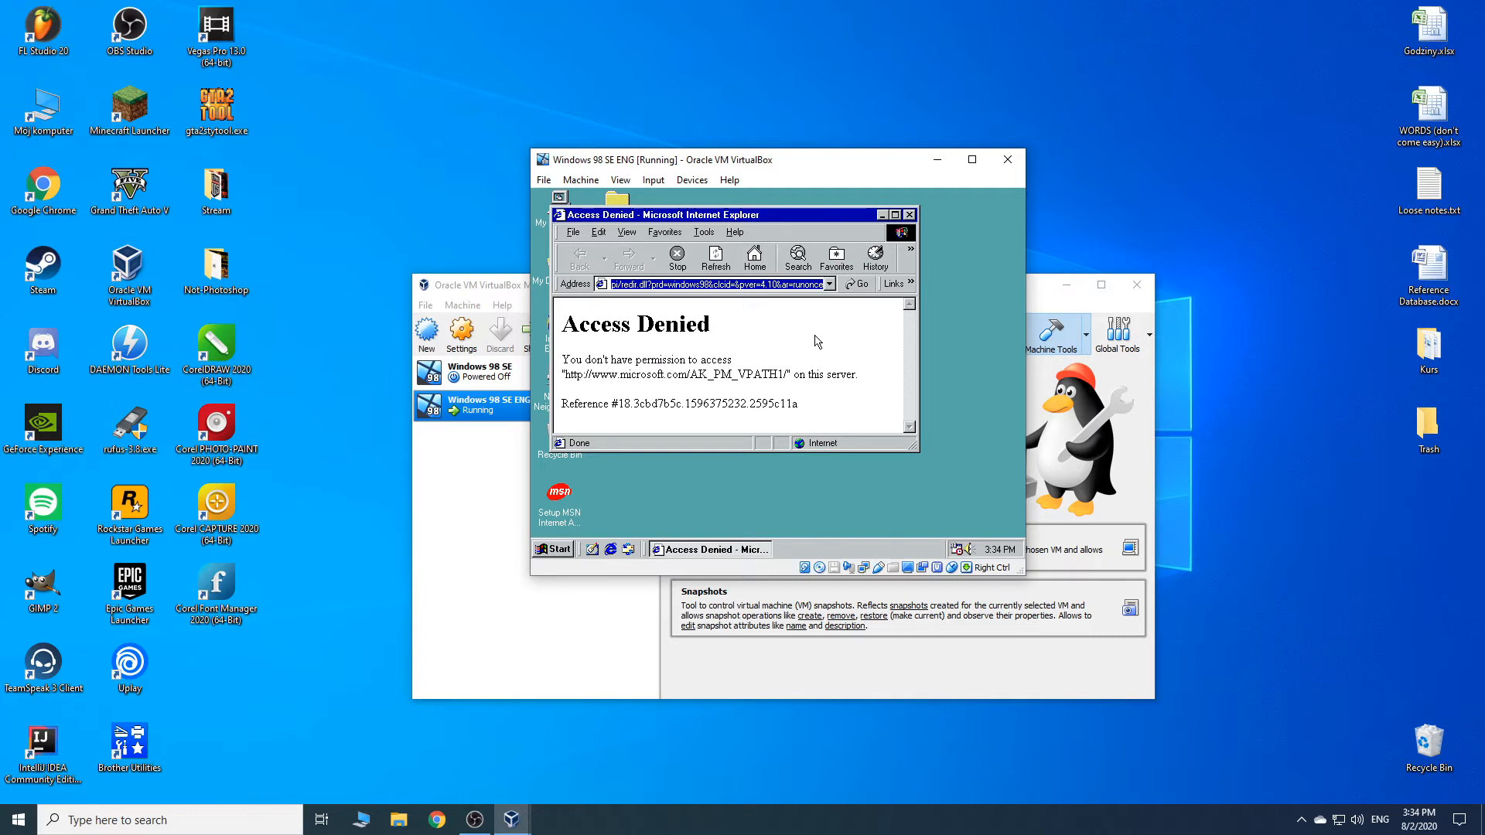
Step: Browse to google.com in the guest's Internet Explorer to test the connection
text(goo)
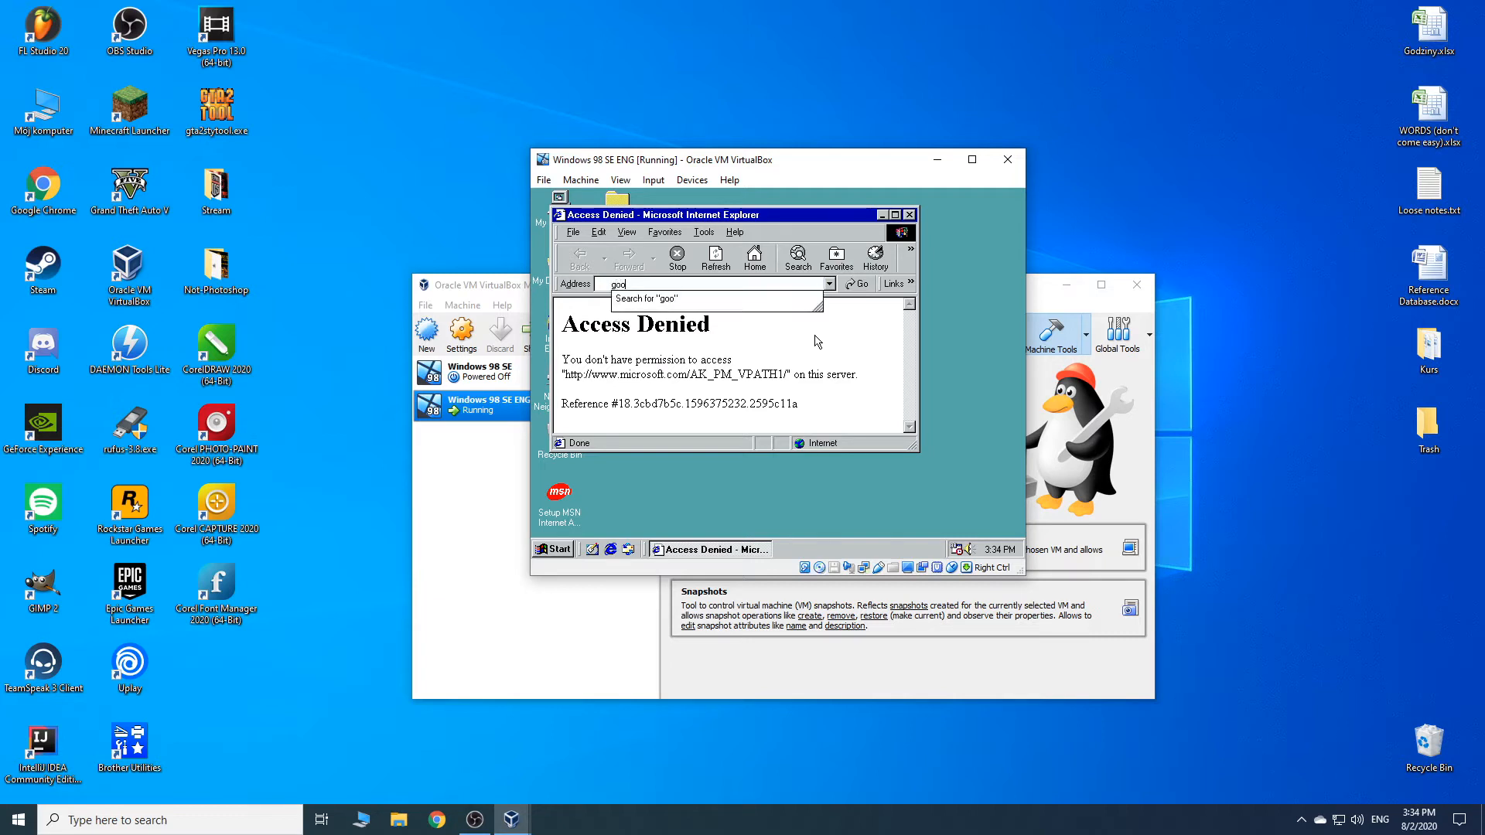
text(gle.com)
key(Return)
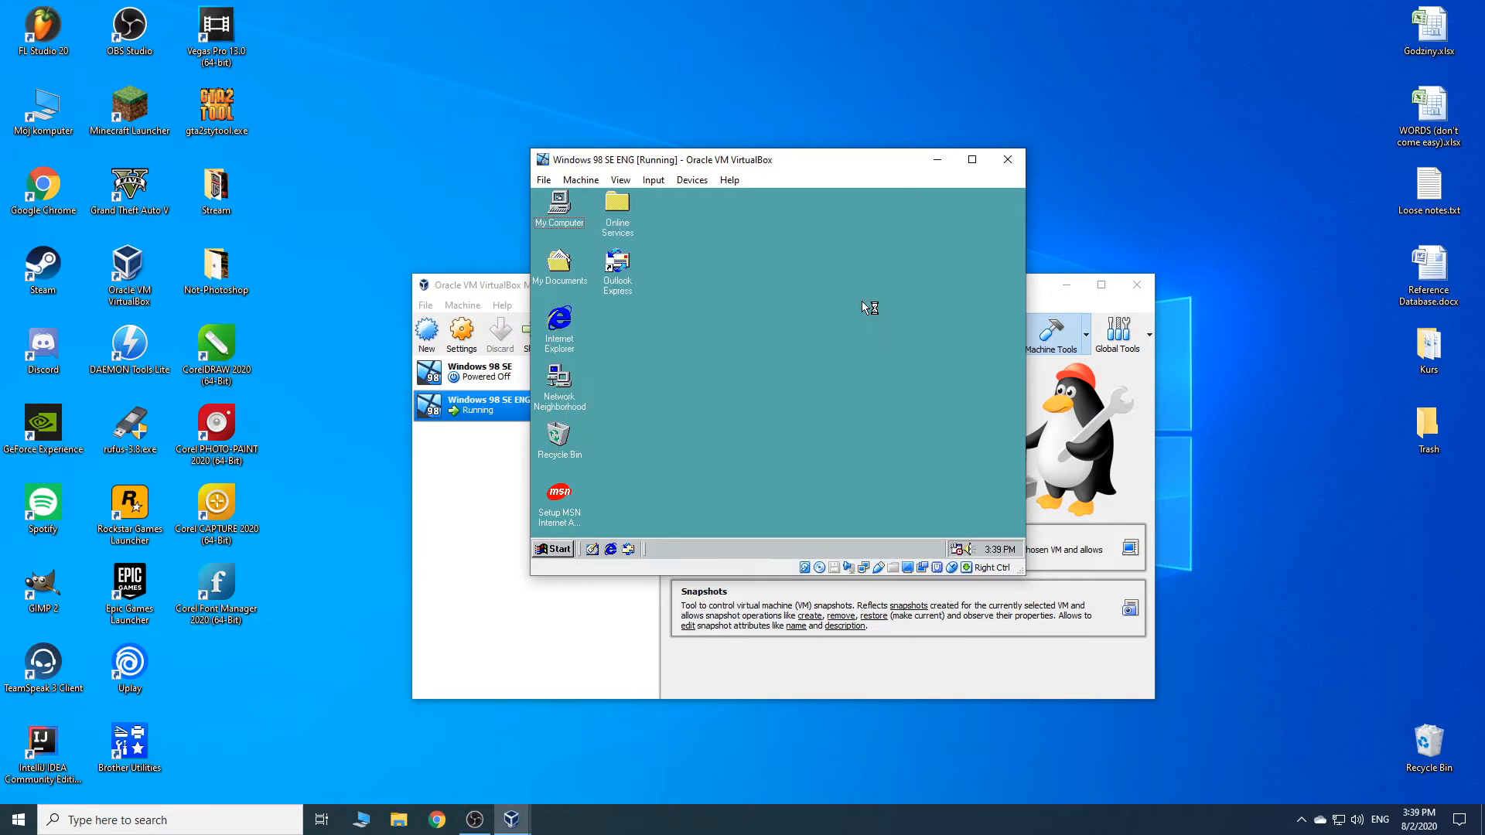
Step: Switch to the host system, create a desktop folder named Share and check its contents
key(Control_R)
click(368, 164)
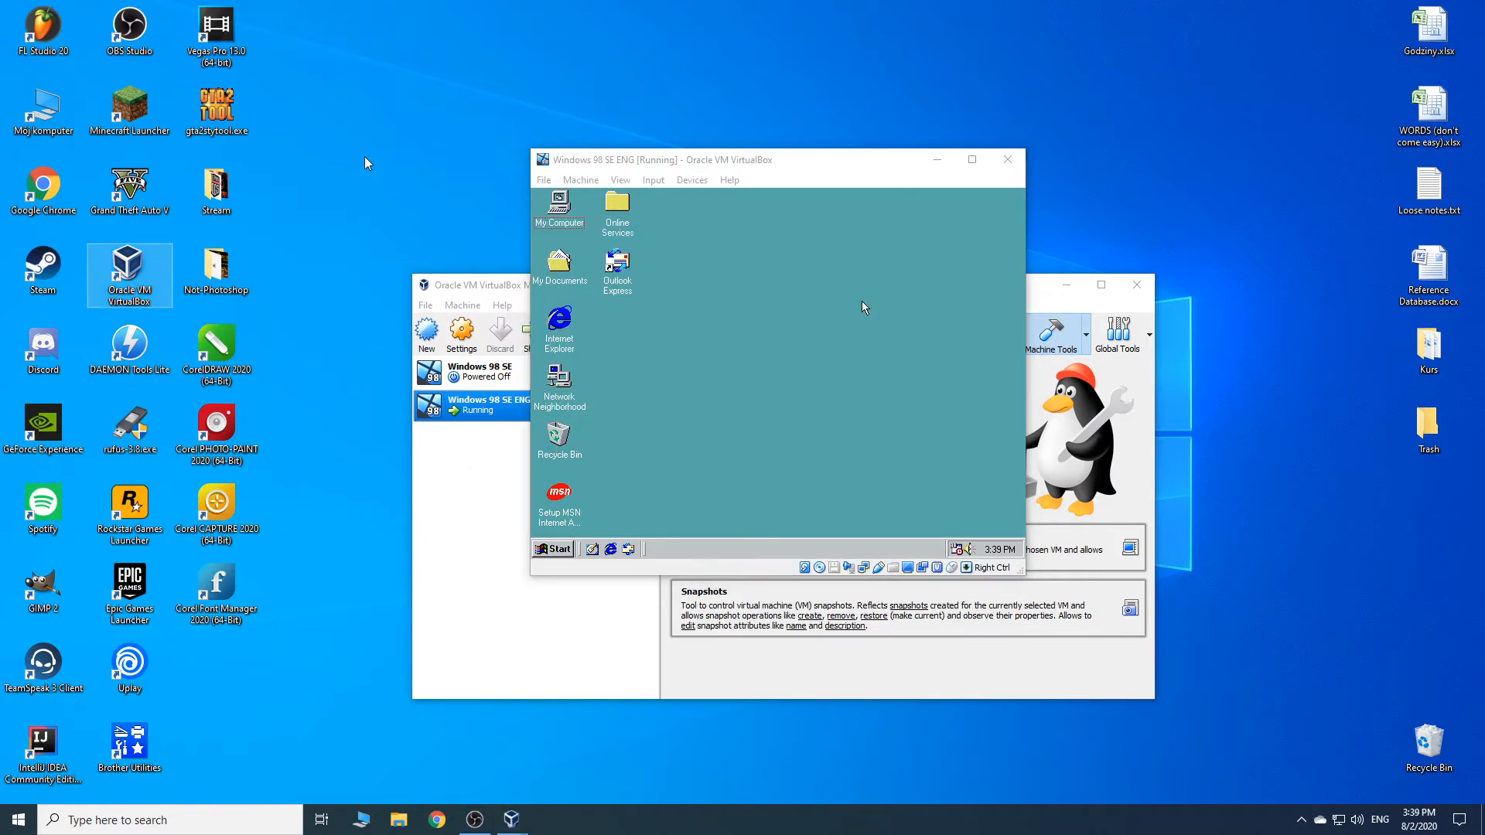
right_click(365, 159)
mouse_move(507, 322)
click(577, 323)
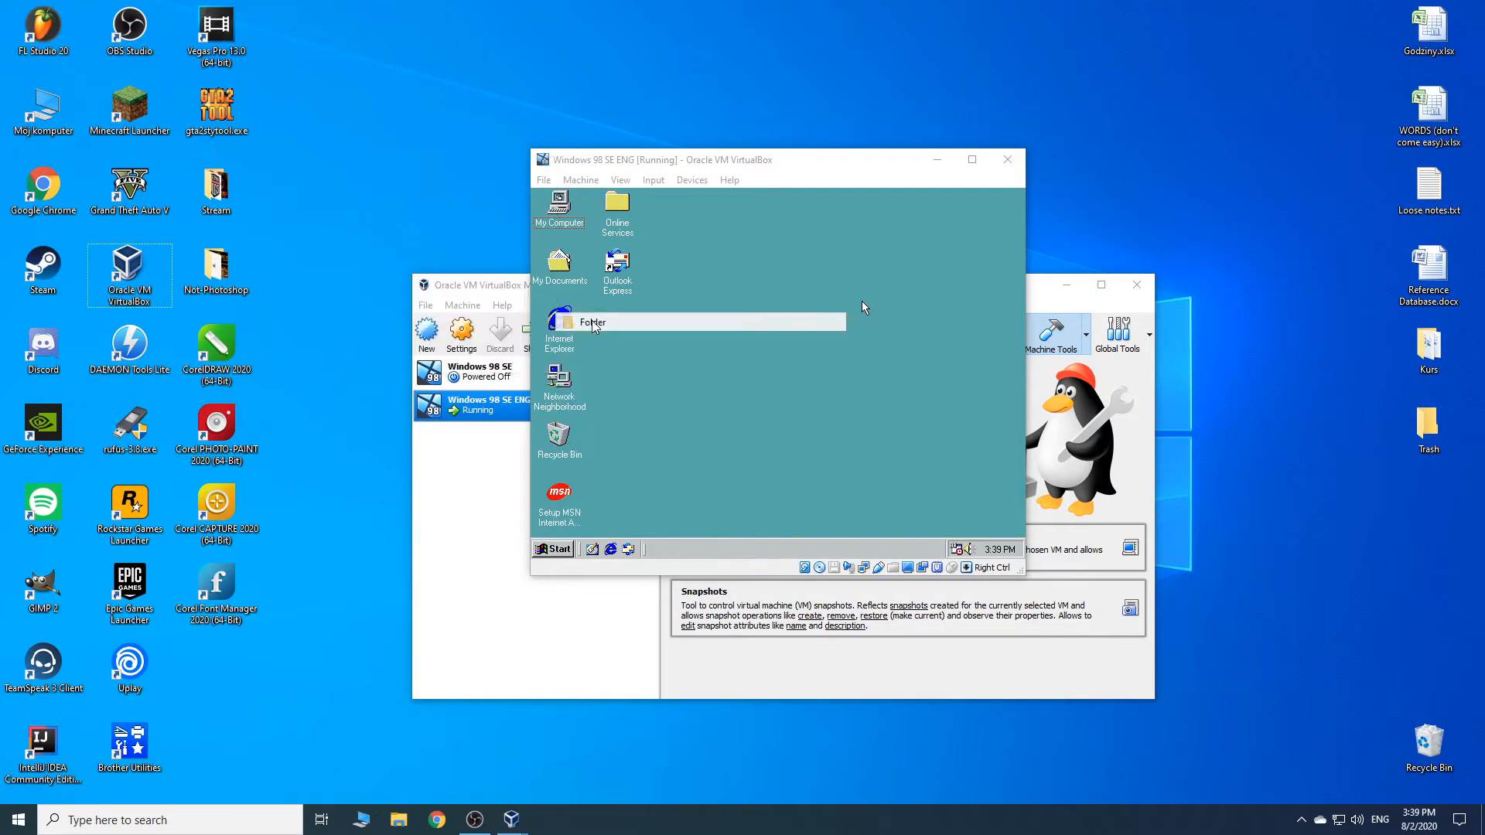
text(Share)
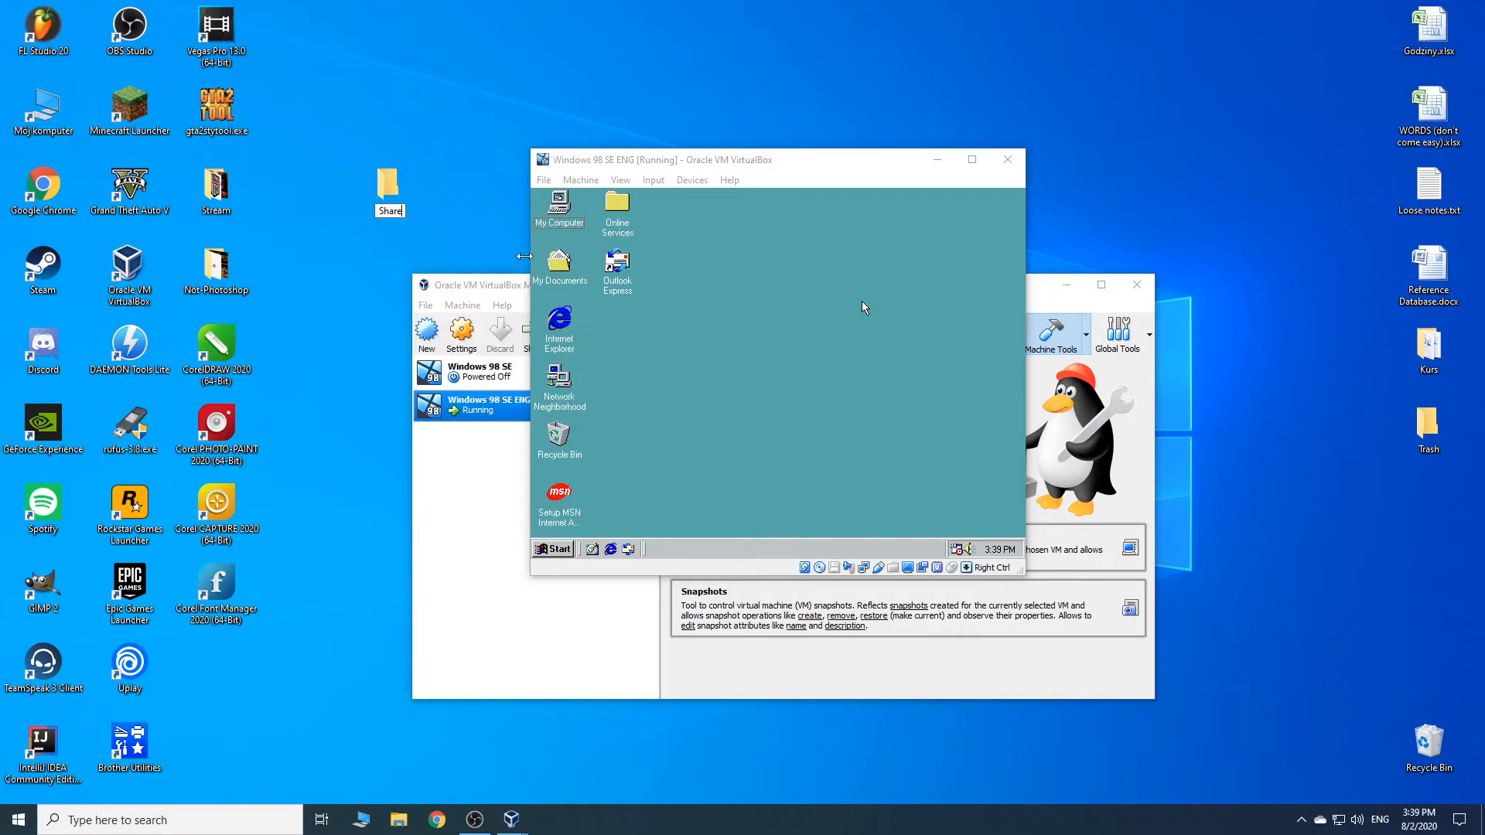
key(Return)
double_click(384, 196)
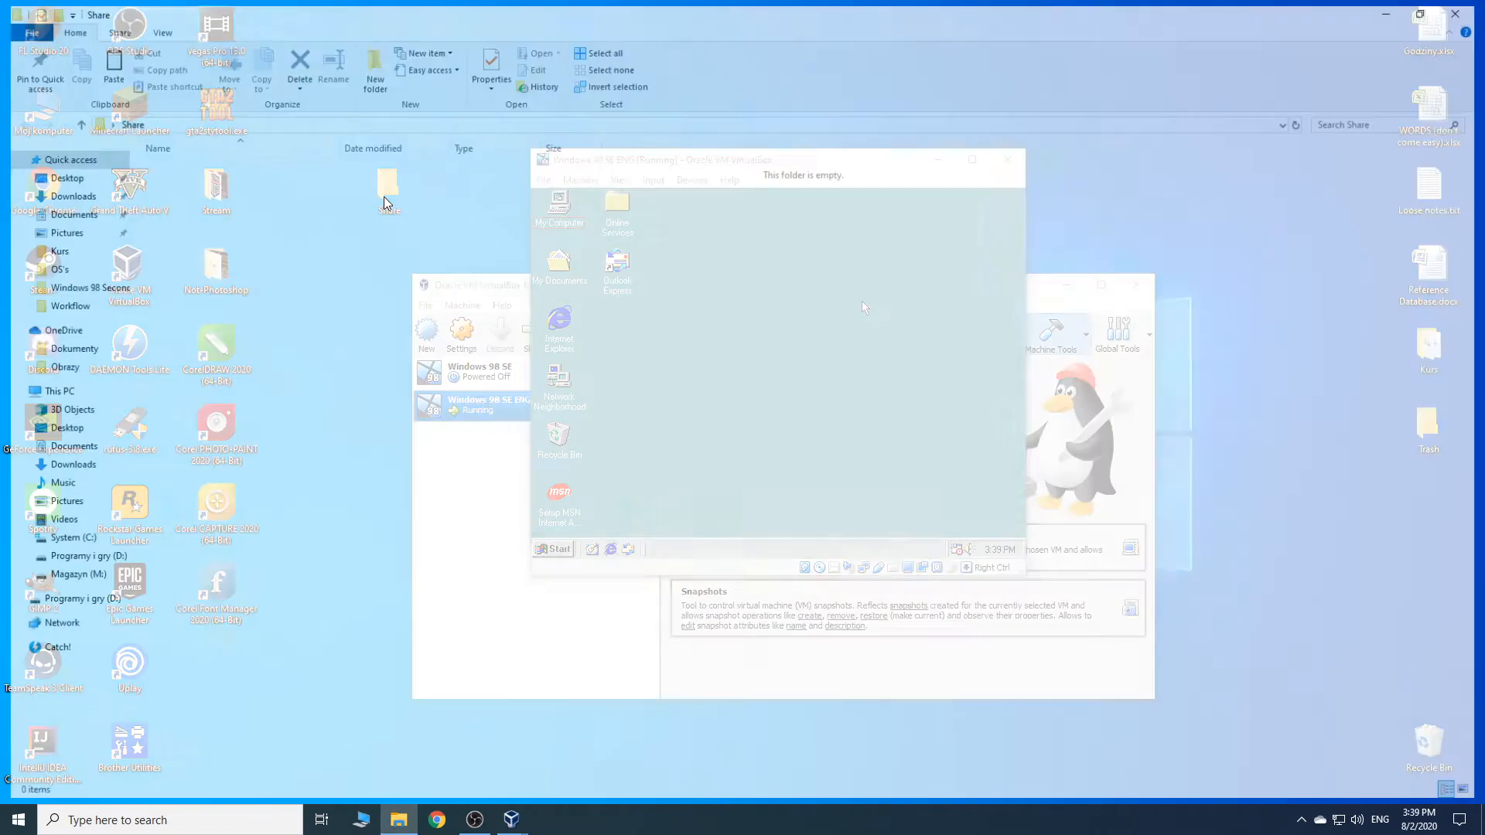
click(1469, 6)
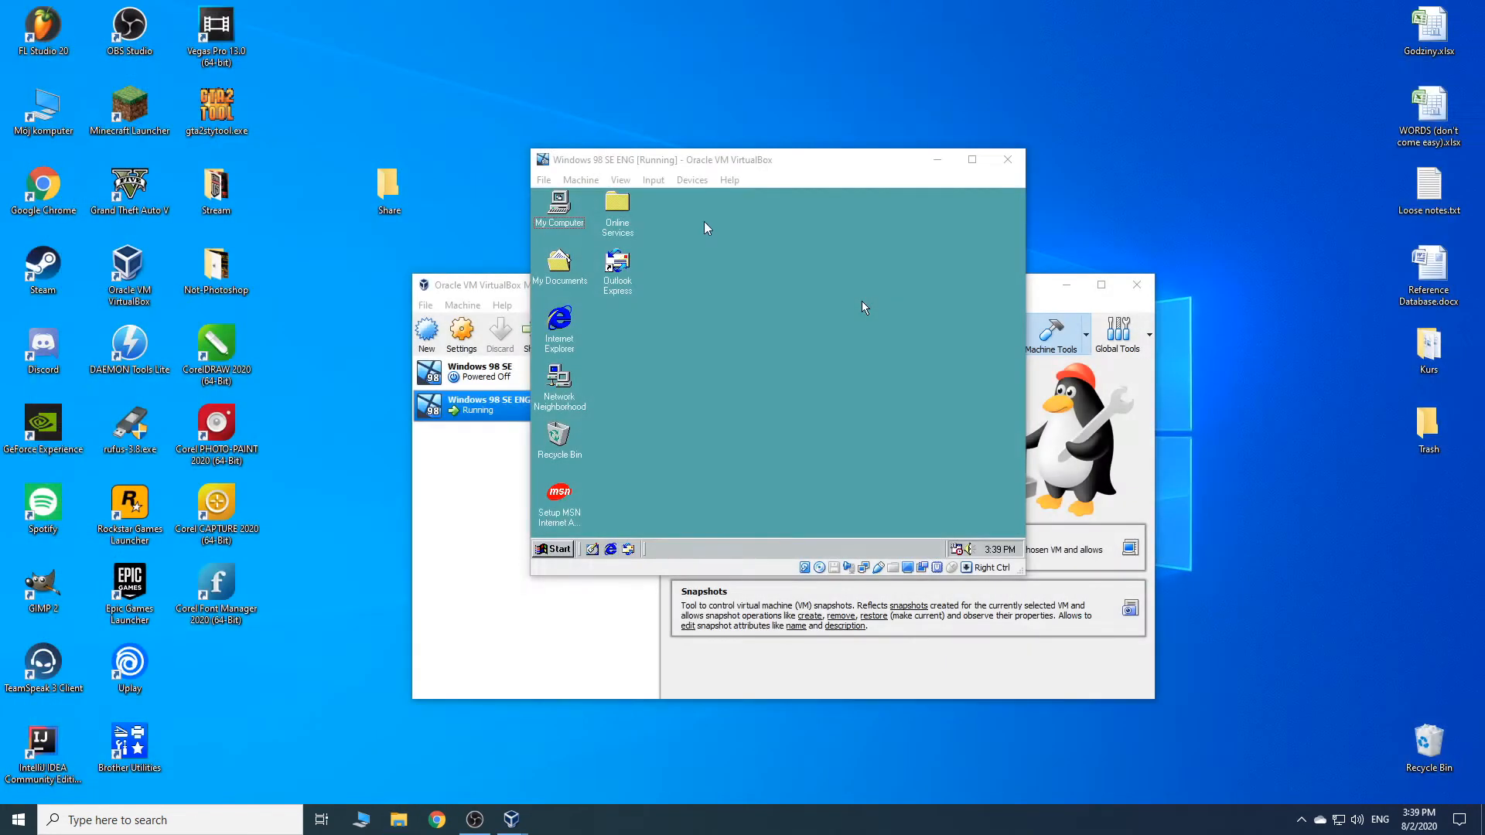
Step: Enable advanced network sharing for the Share folder under the share name Share and apply it
right_click(387, 187)
click(454, 515)
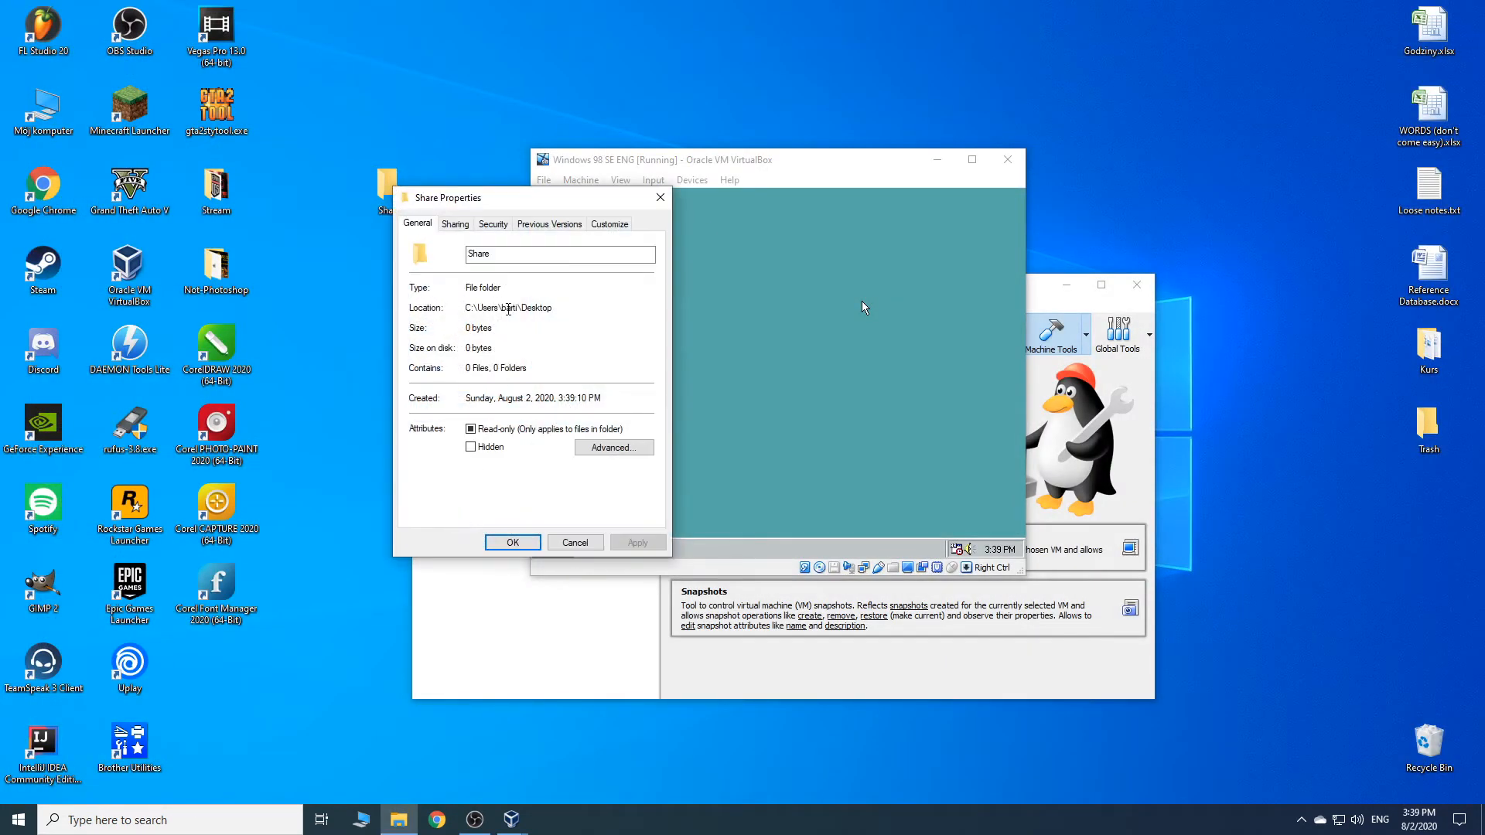
click(456, 226)
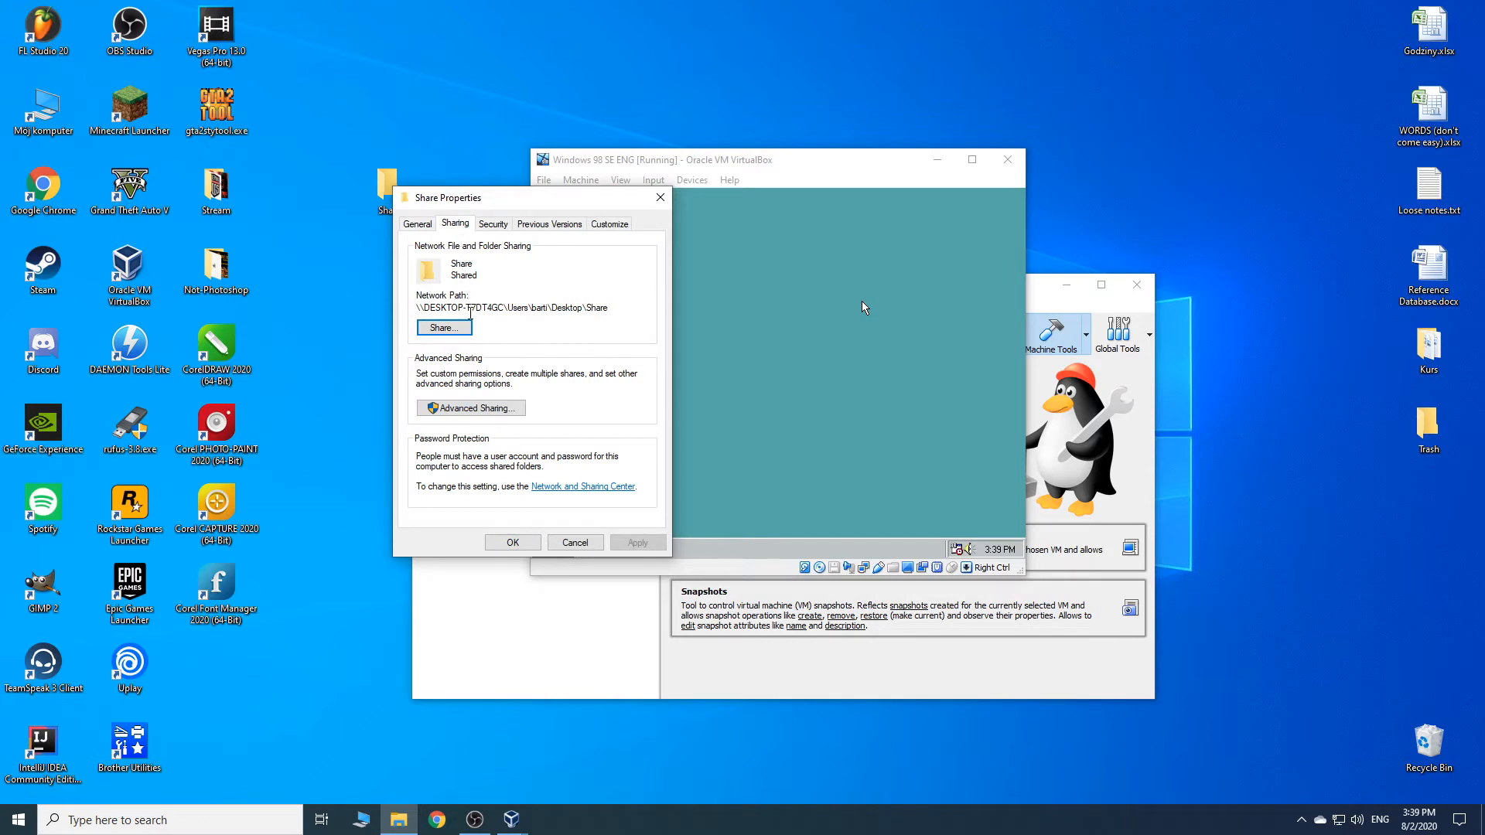
click(493, 407)
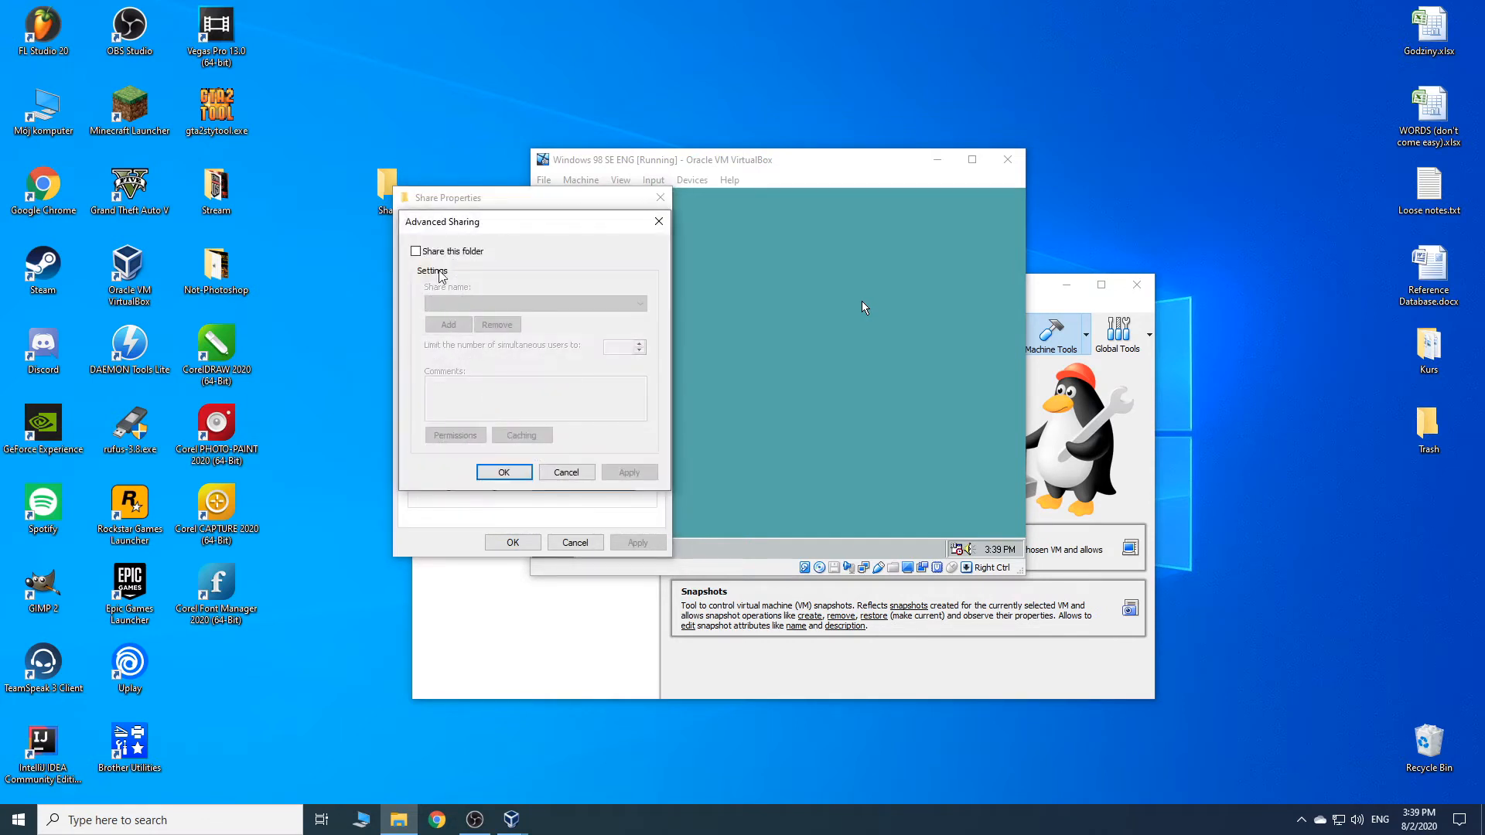
click(418, 252)
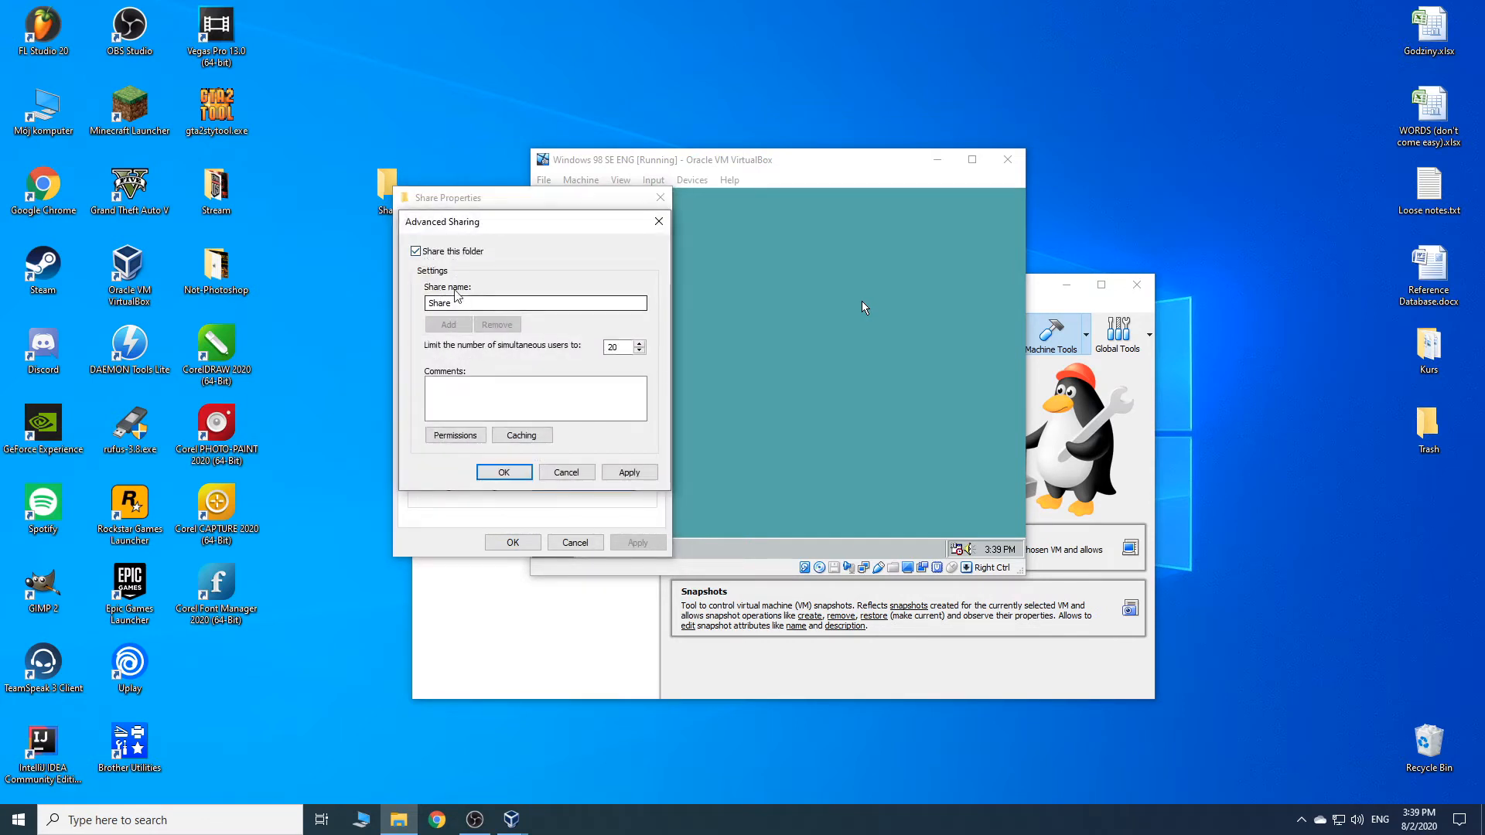
click(629, 472)
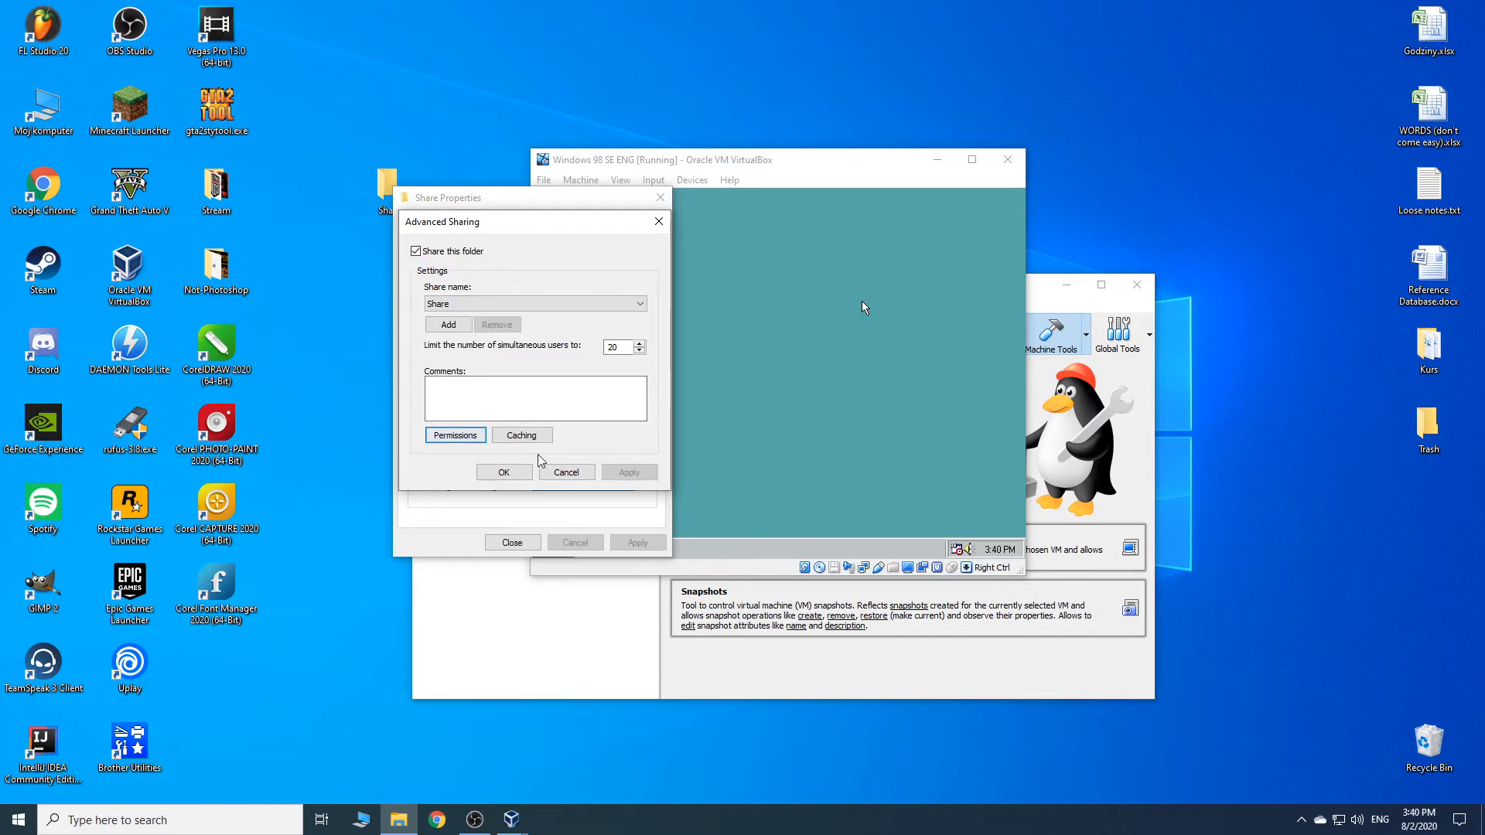
Step: Allow Full Control for the Wszyscy group in the Share folder's share permissions, apply it and close the folder's properties
click(468, 436)
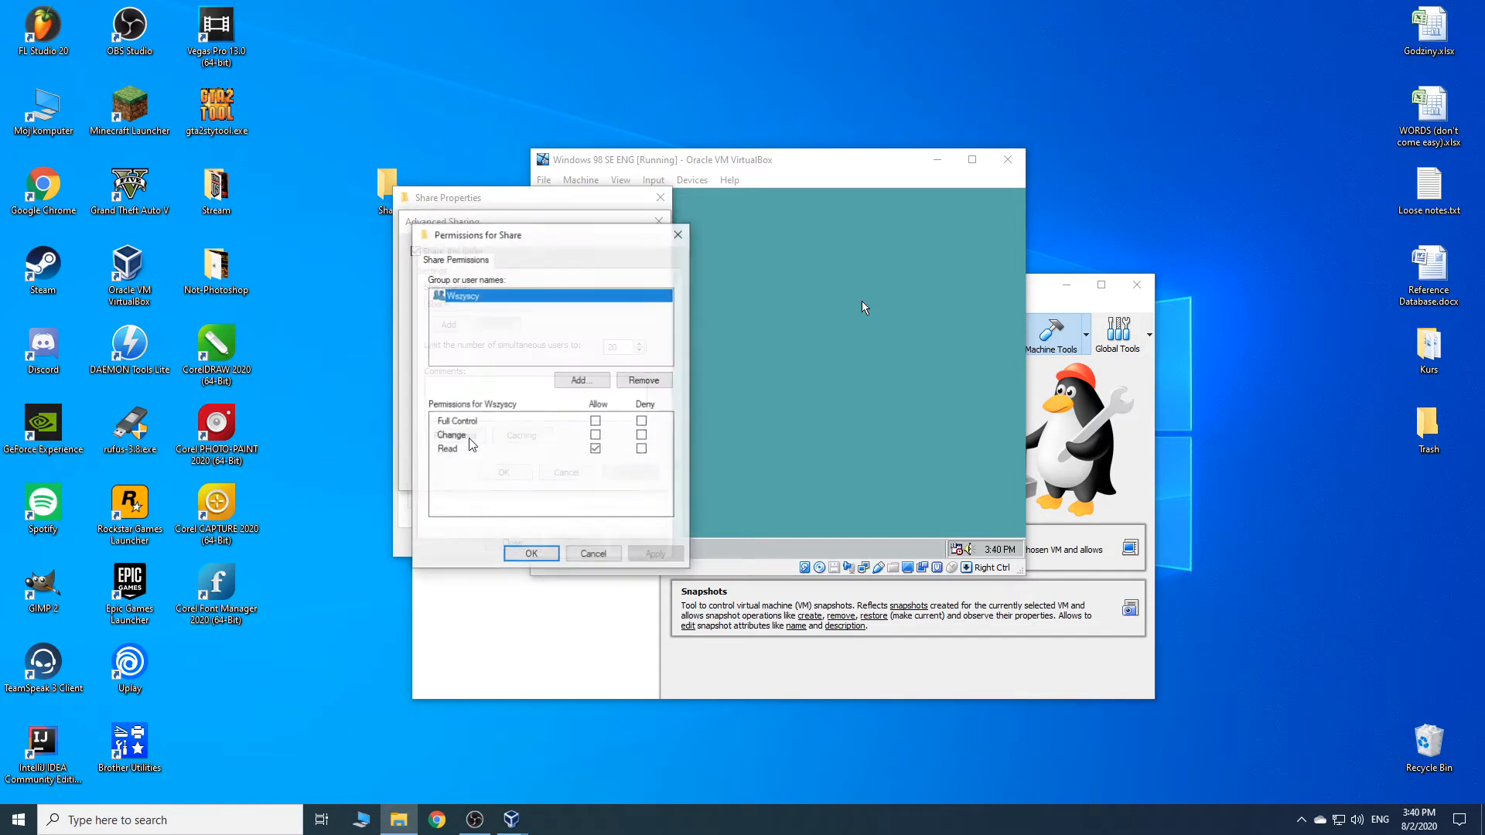
click(455, 313)
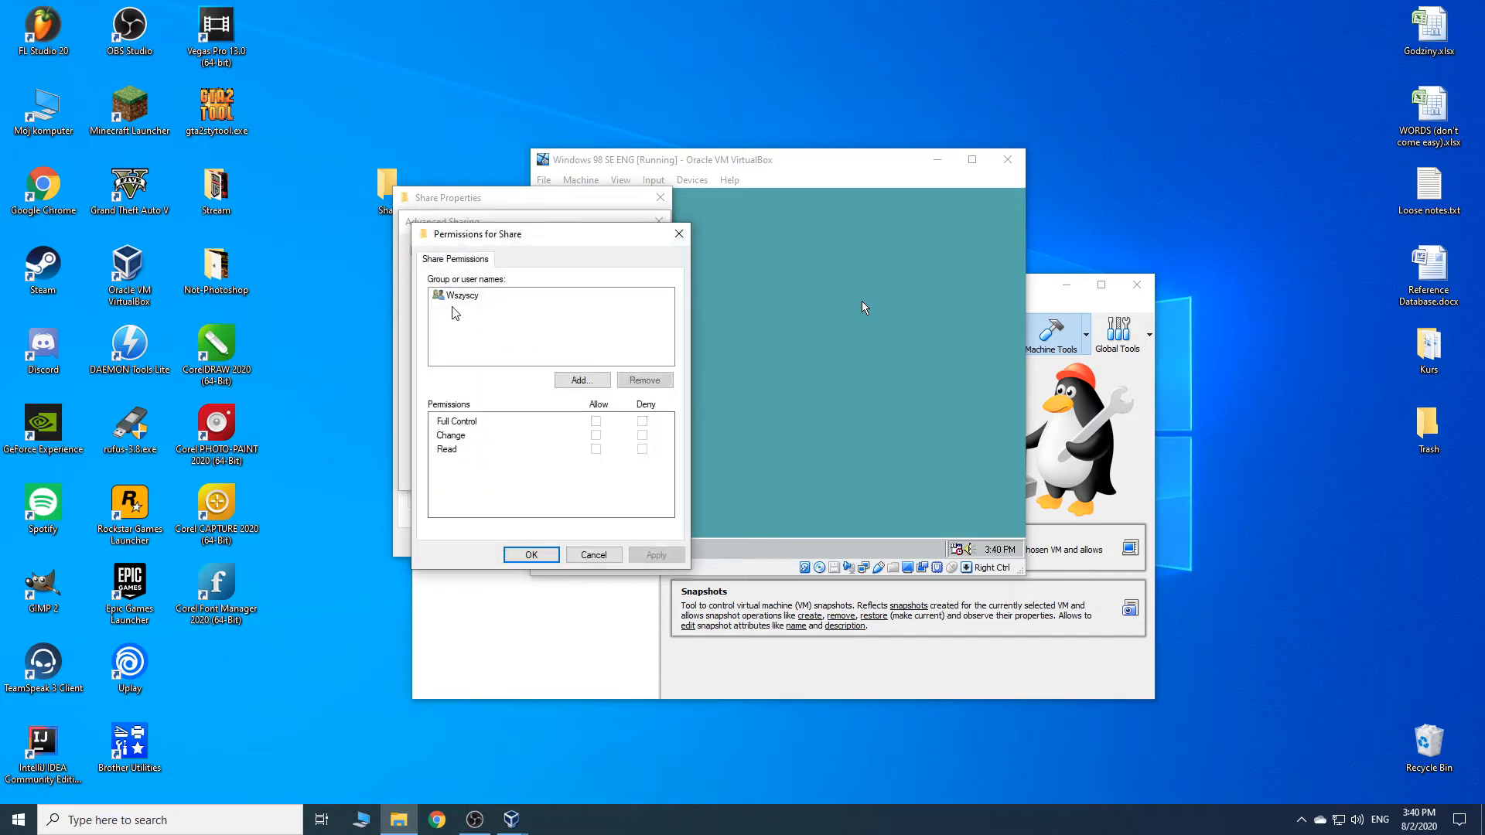
click(491, 297)
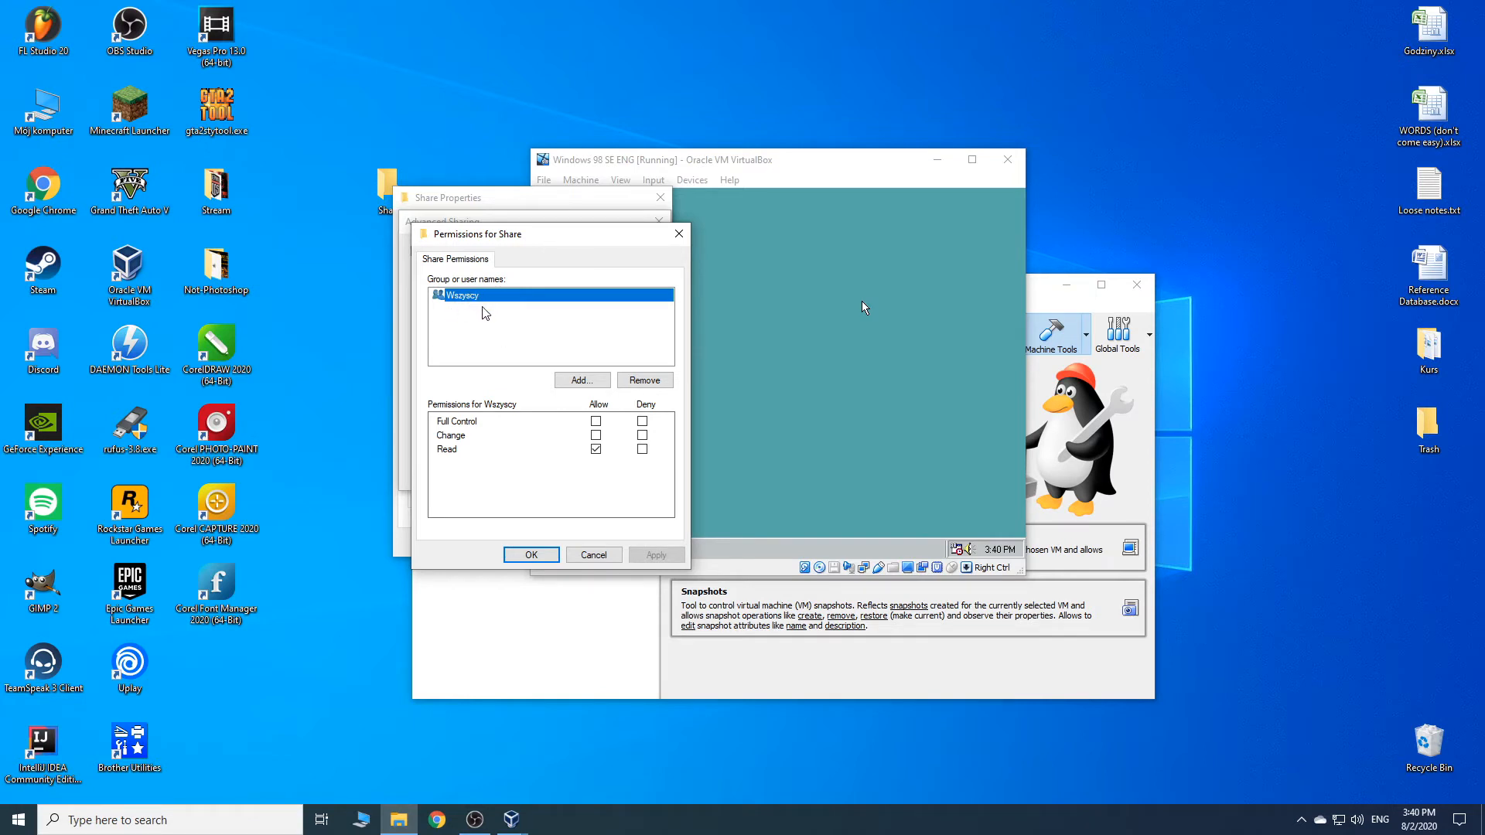
click(595, 421)
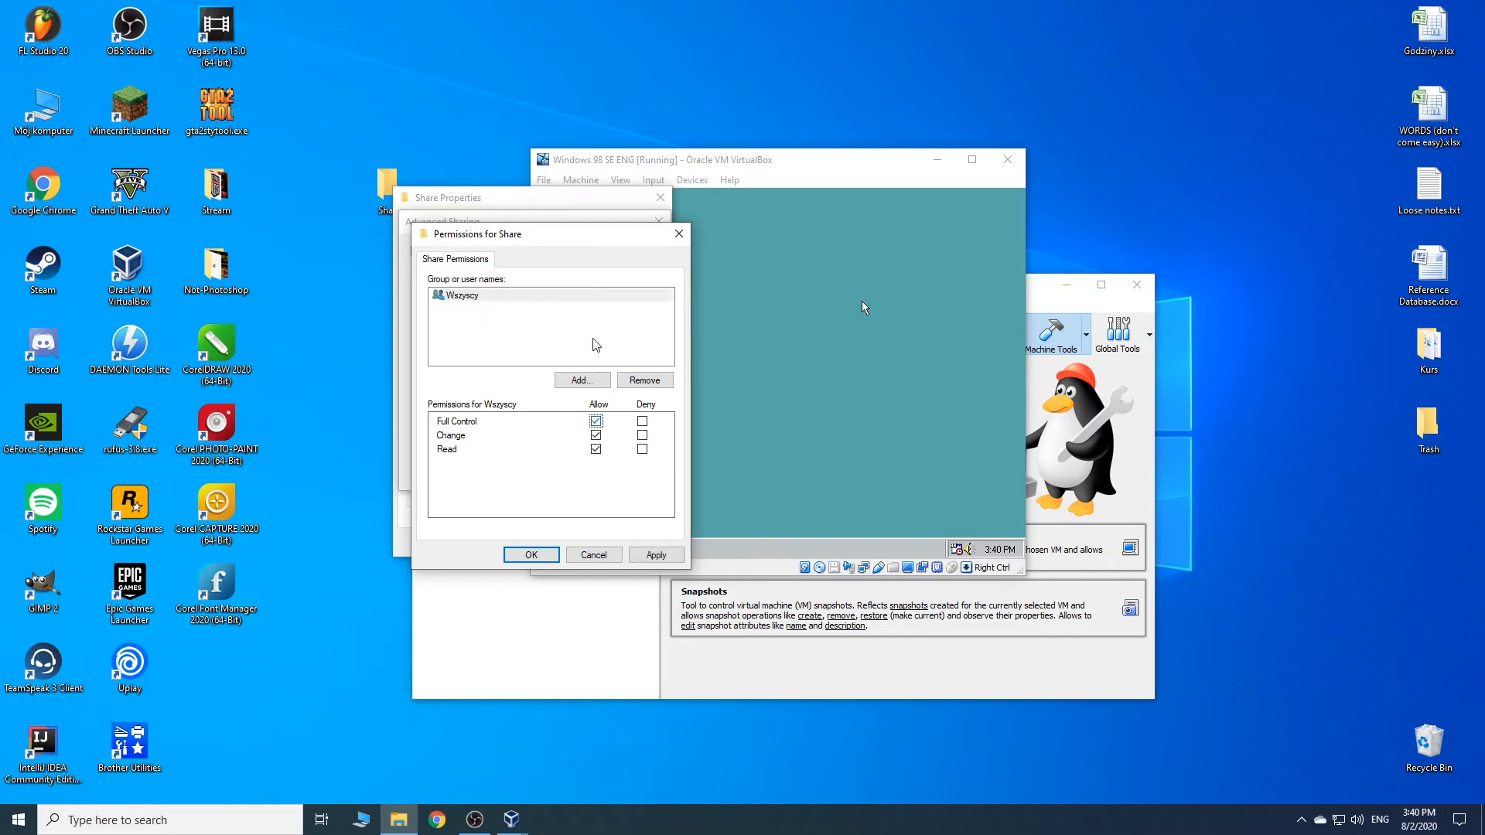
click(668, 561)
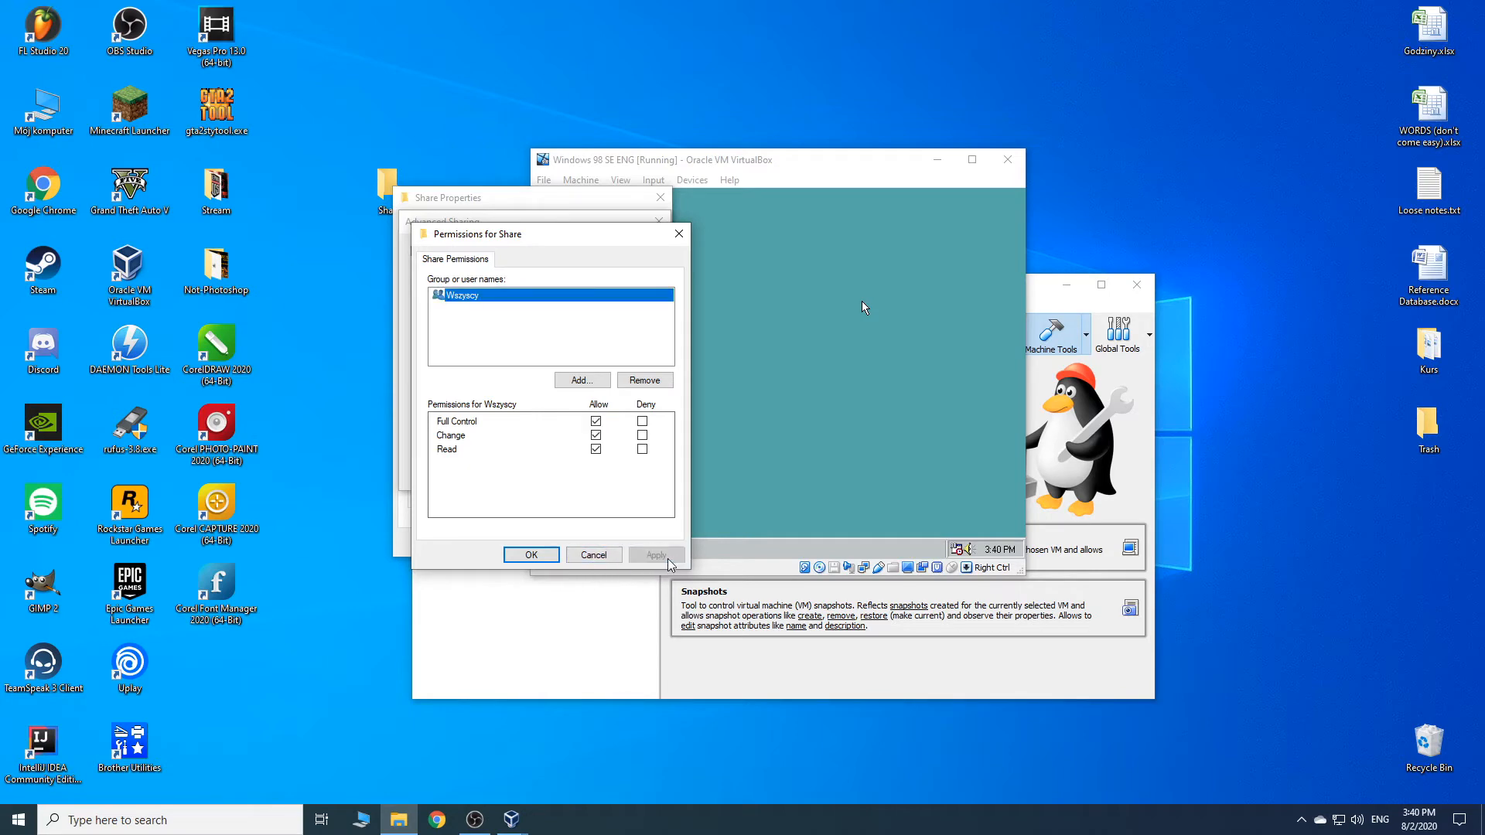
click(531, 556)
click(531, 479)
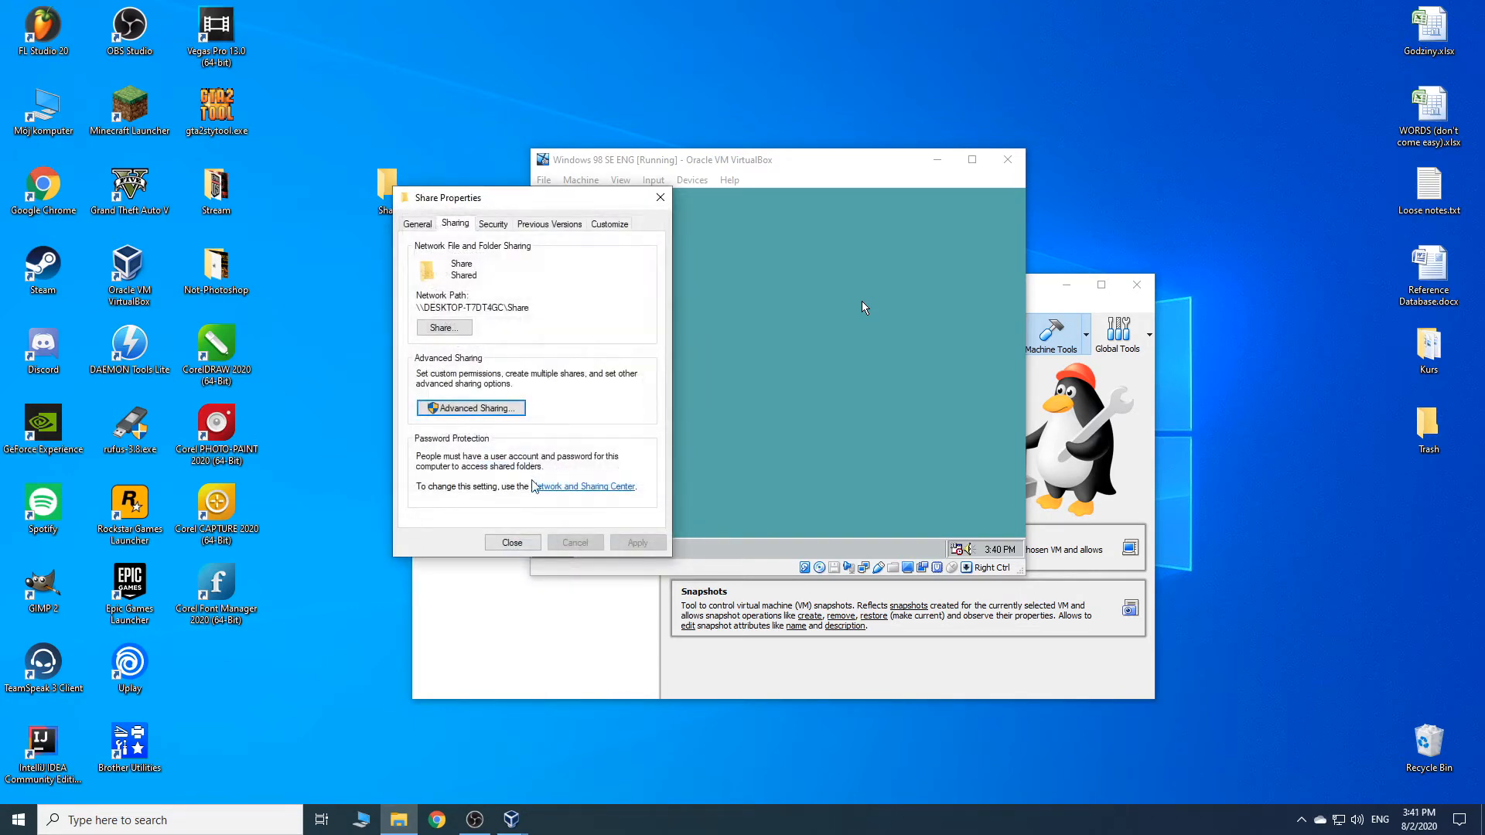
click(512, 542)
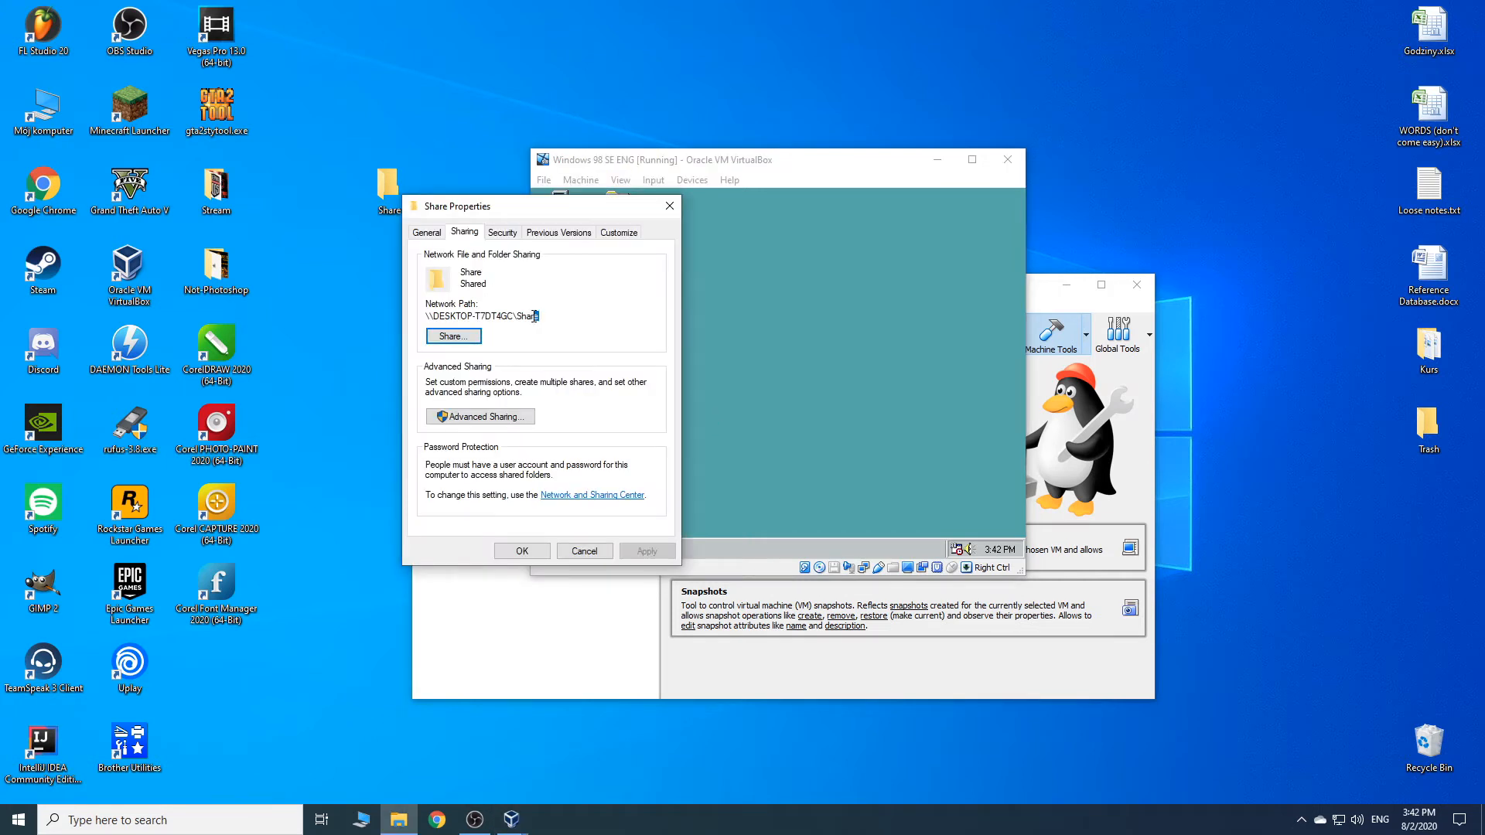
Step: Copy the Share folder's network path from its sharing properties and return to the Windows 98 guest
drag(538, 316, 424, 317)
key(ctrl+c)
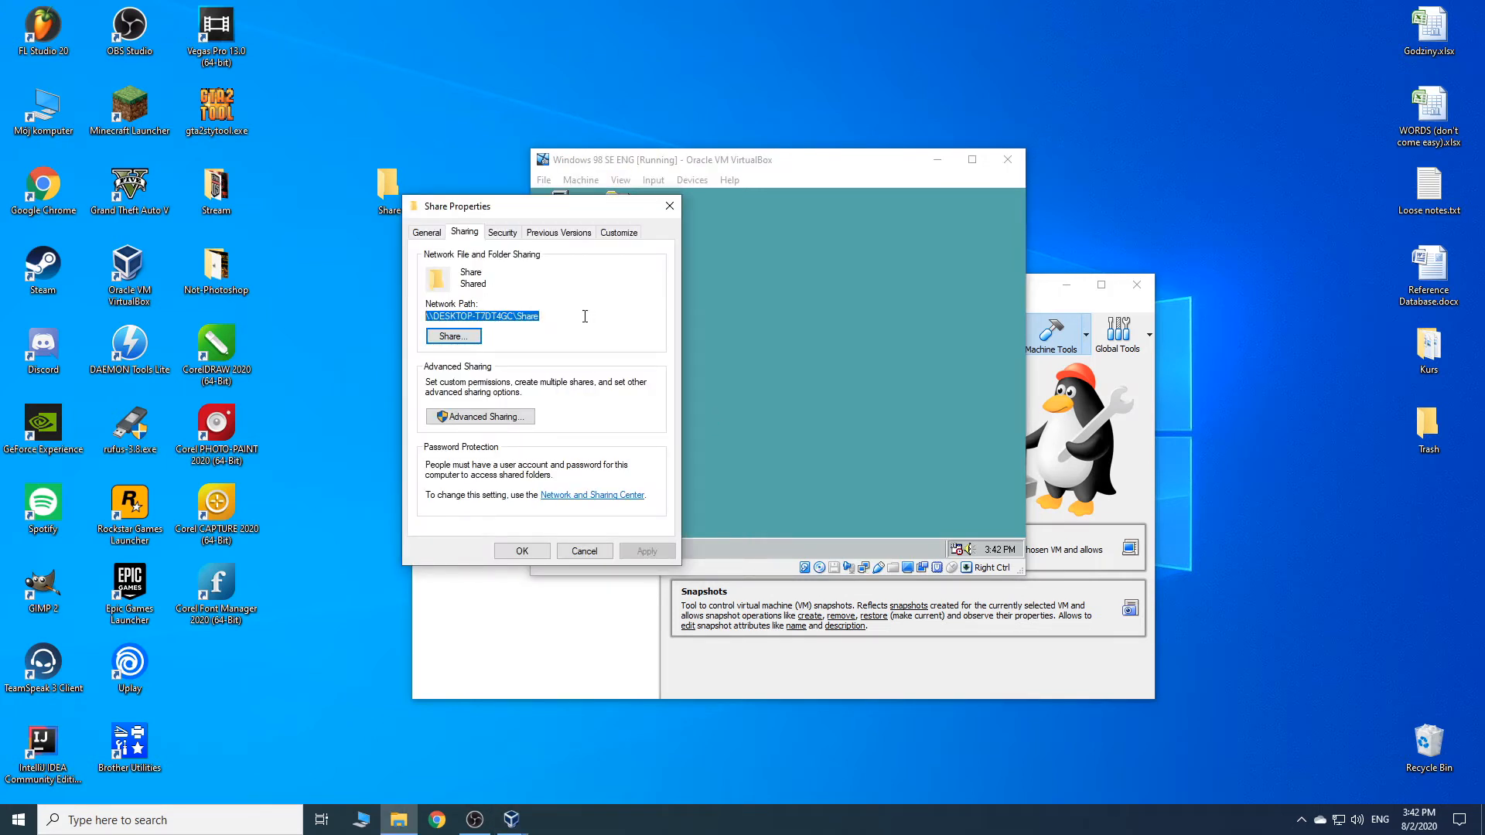
click(617, 389)
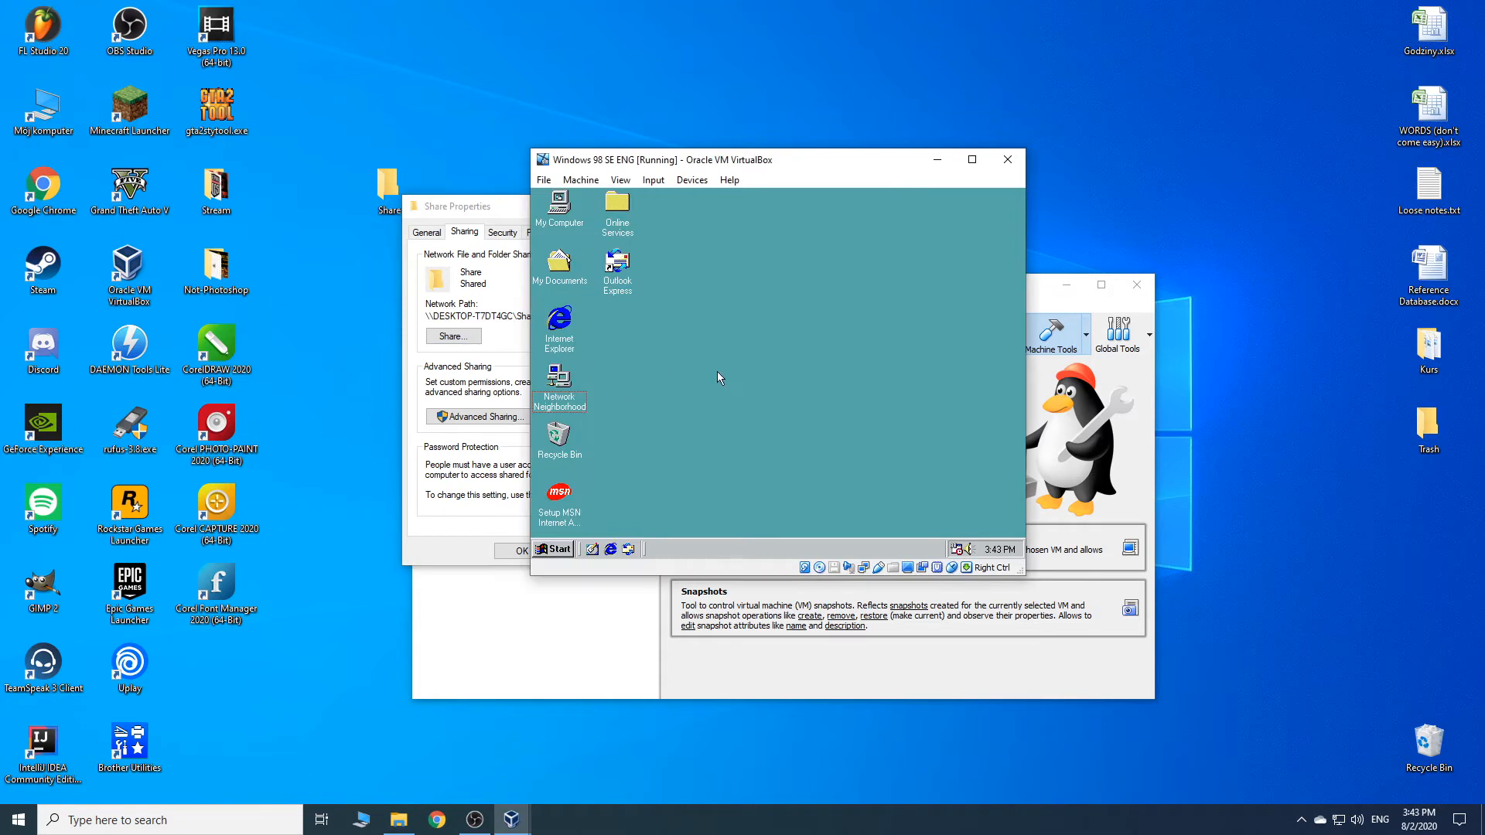
Step: Start mapping a network drive in the guest with drive letter X: and reconnection at logon
right_click(568, 385)
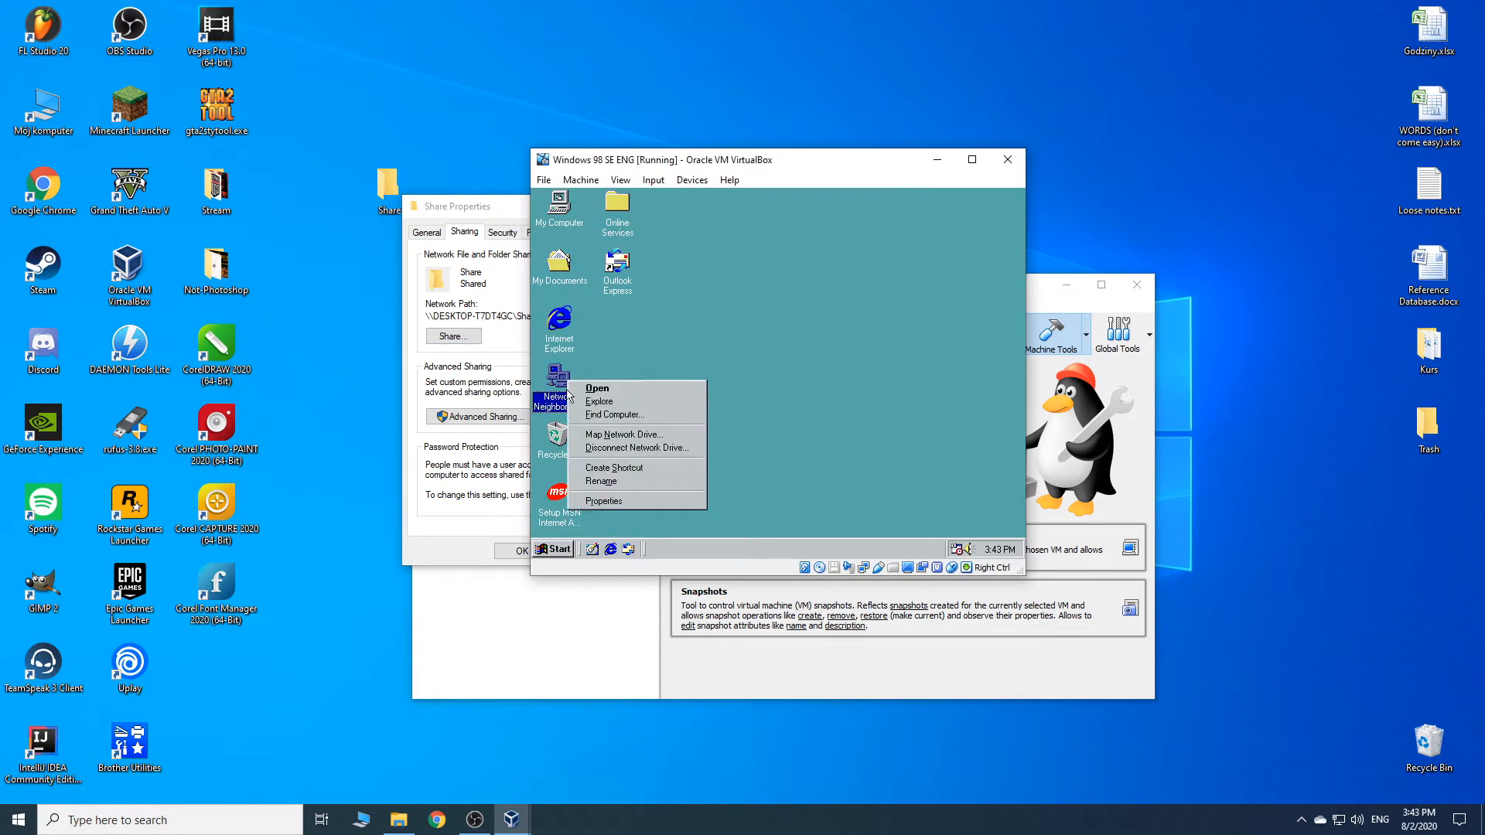
click(678, 437)
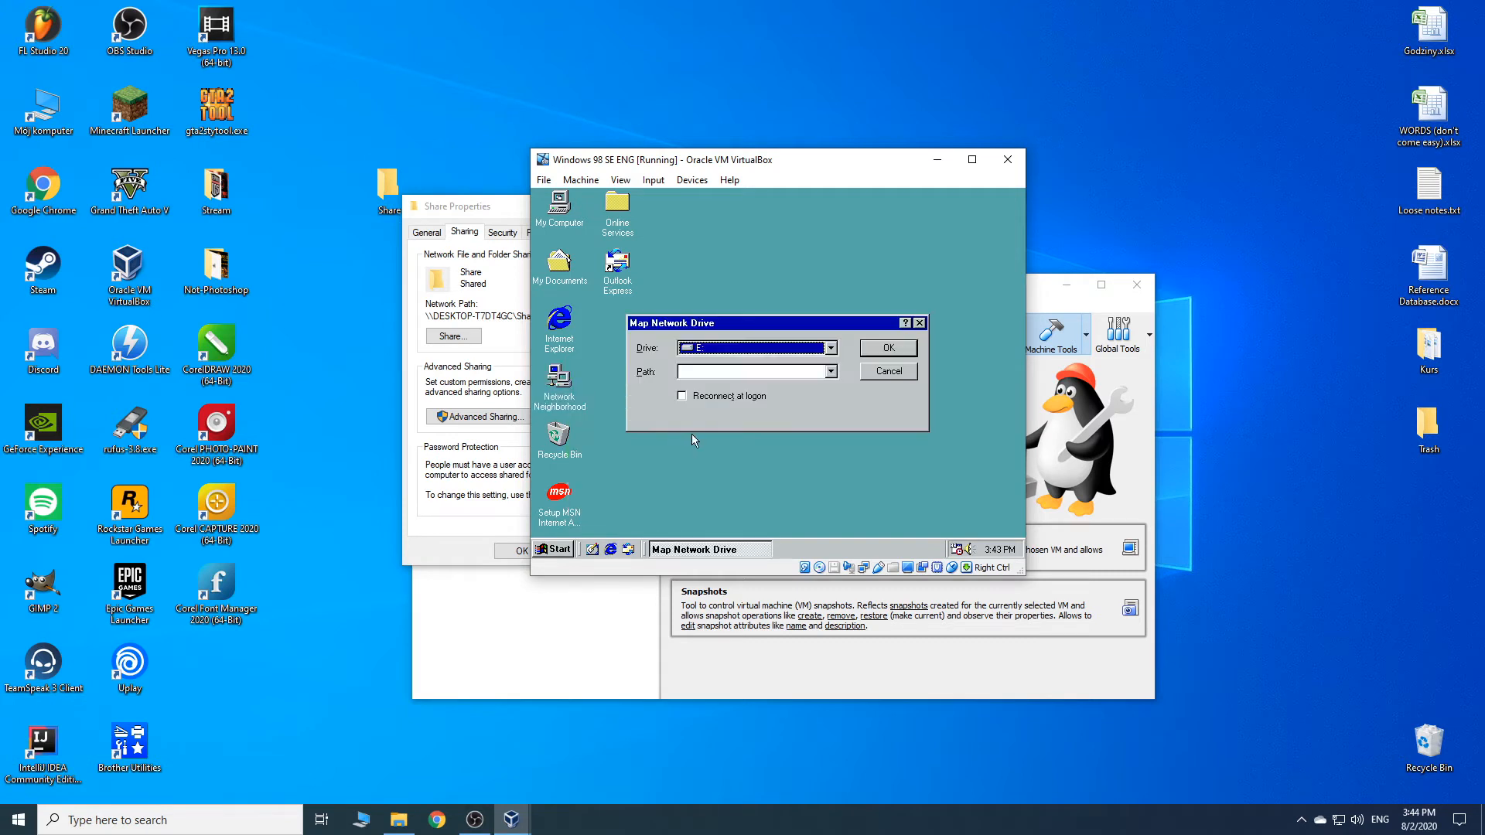
click(831, 348)
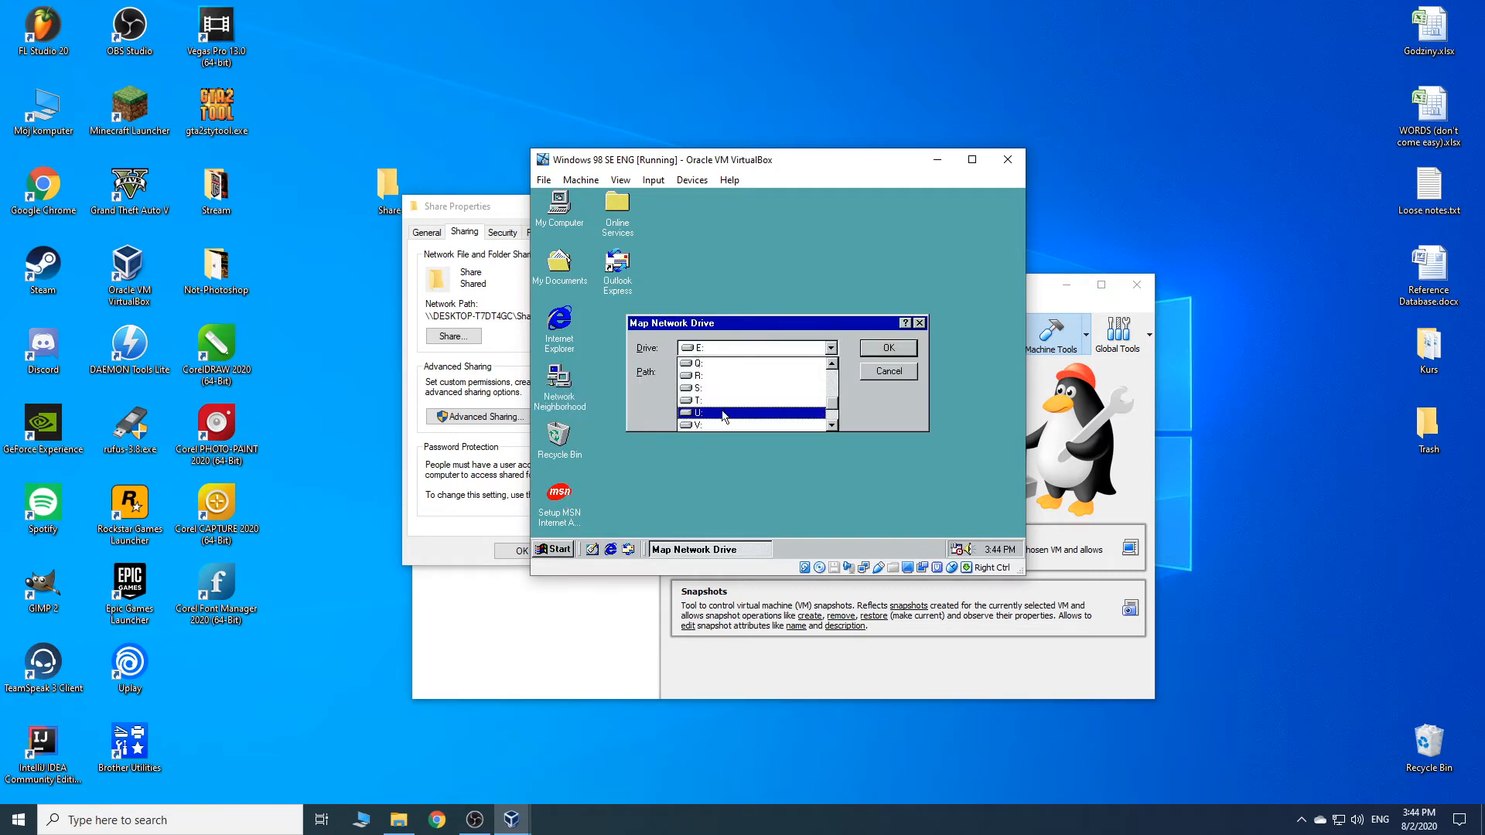
scroll(717, 418, down, 1)
click(727, 414)
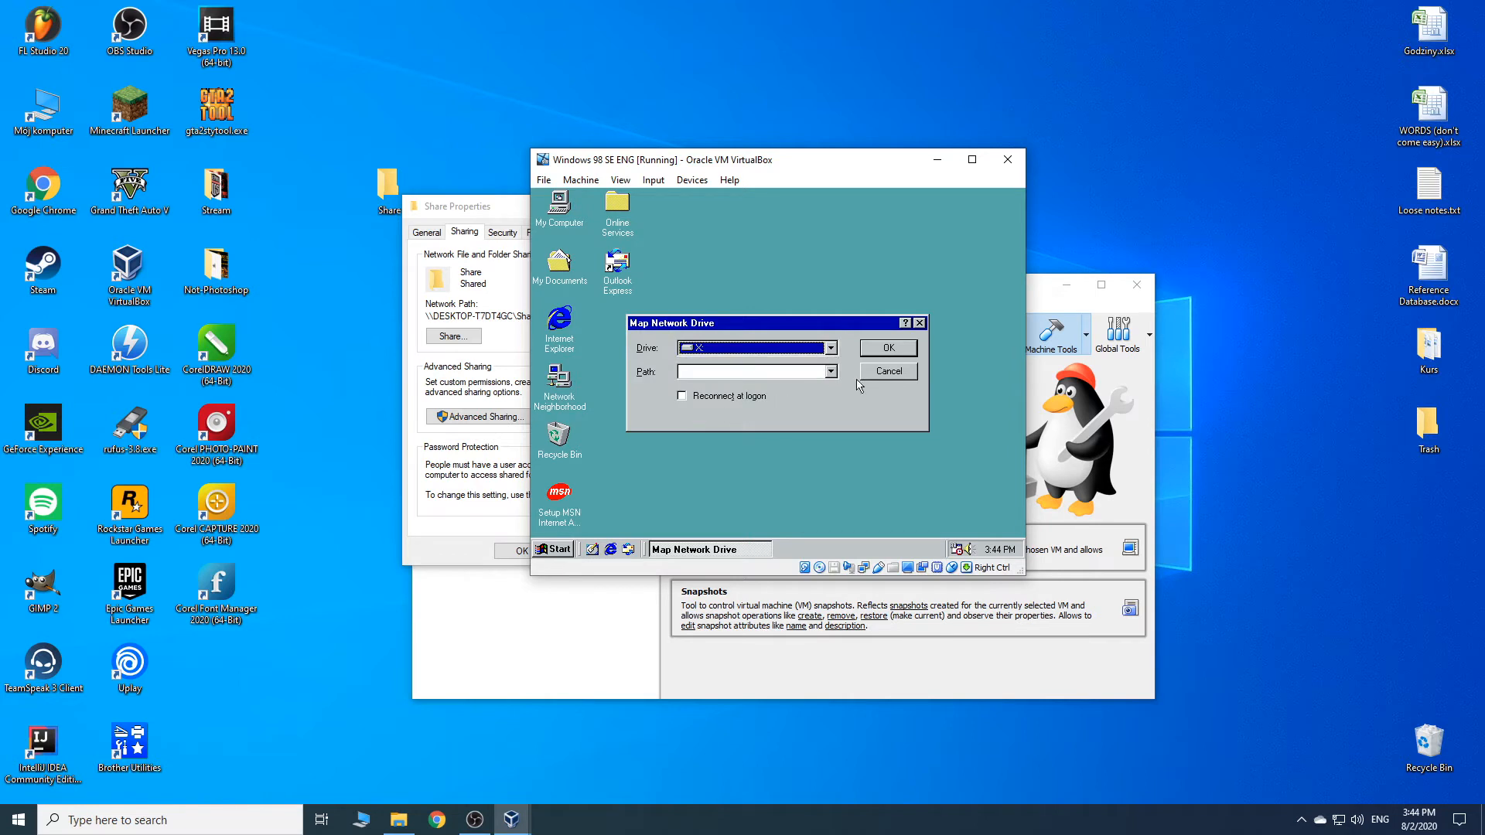
click(685, 398)
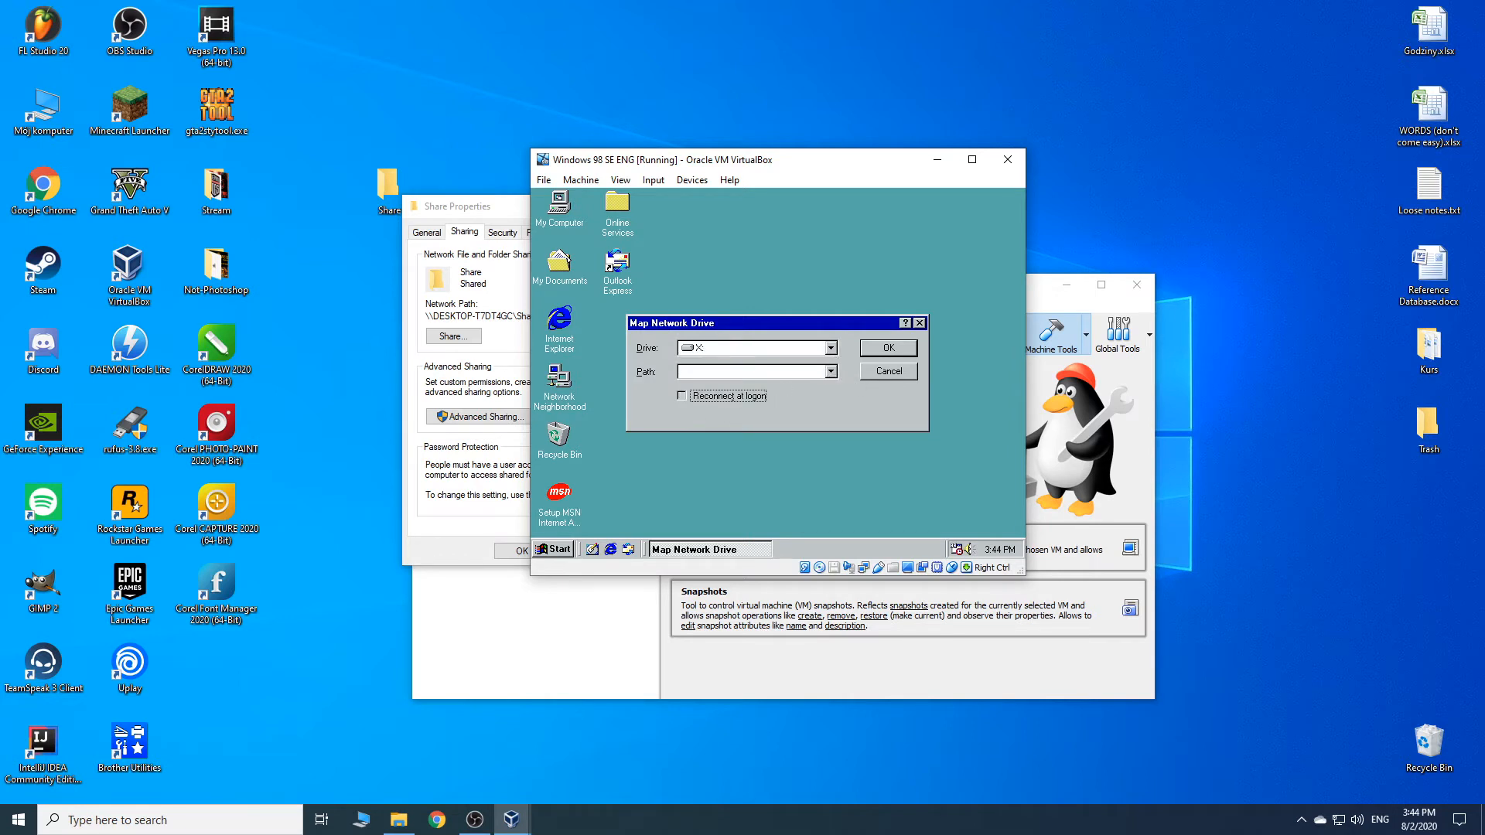
click(794, 372)
Step: Try to connect the drive to the path \\DESKTOP-T7DT4GC\Share and close the mapping dialog
drag(505, 214, 392, 205)
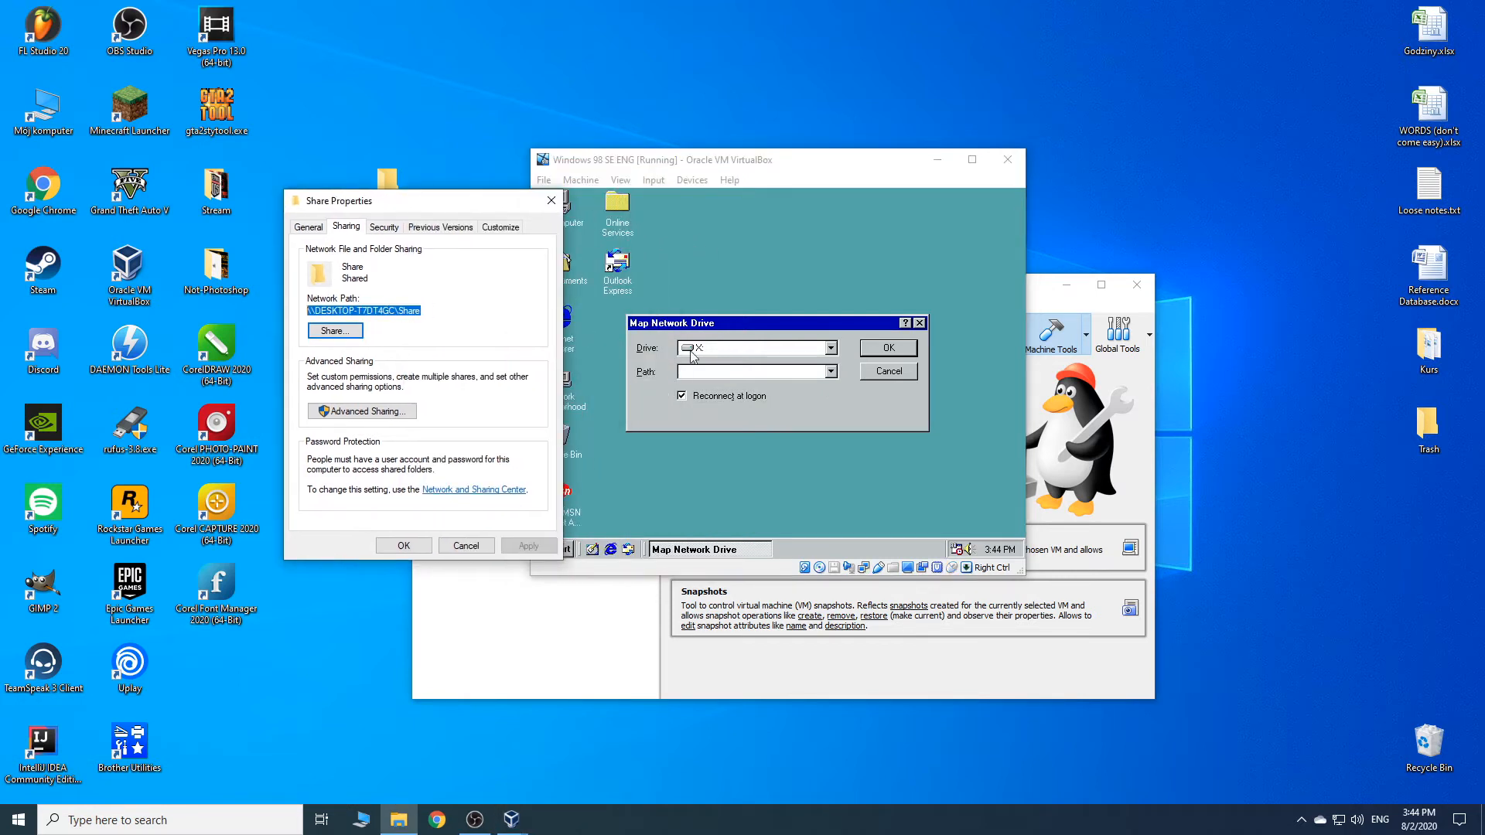
click(731, 378)
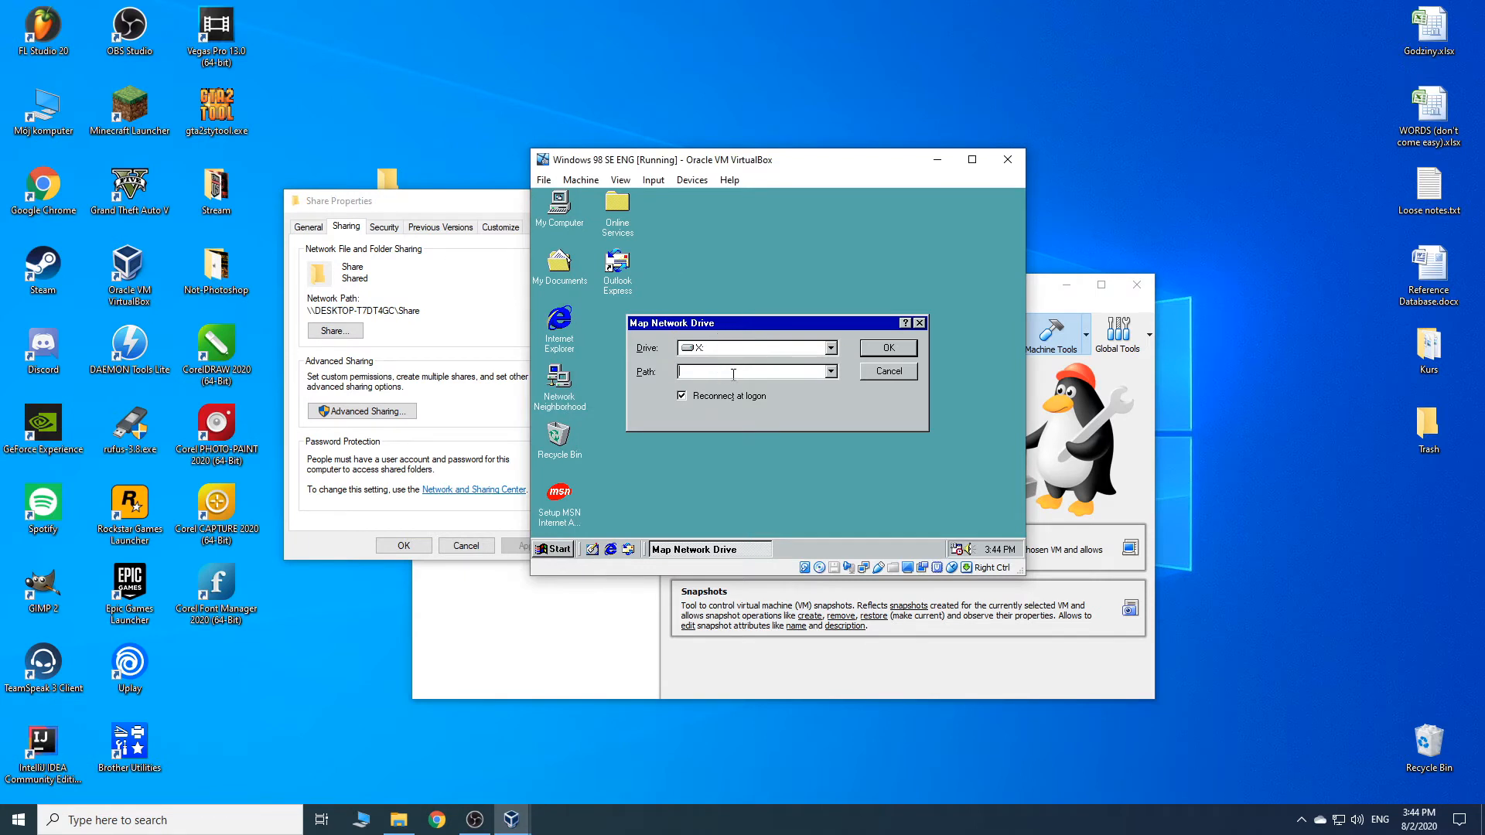
key(ctrl+v)
click(903, 351)
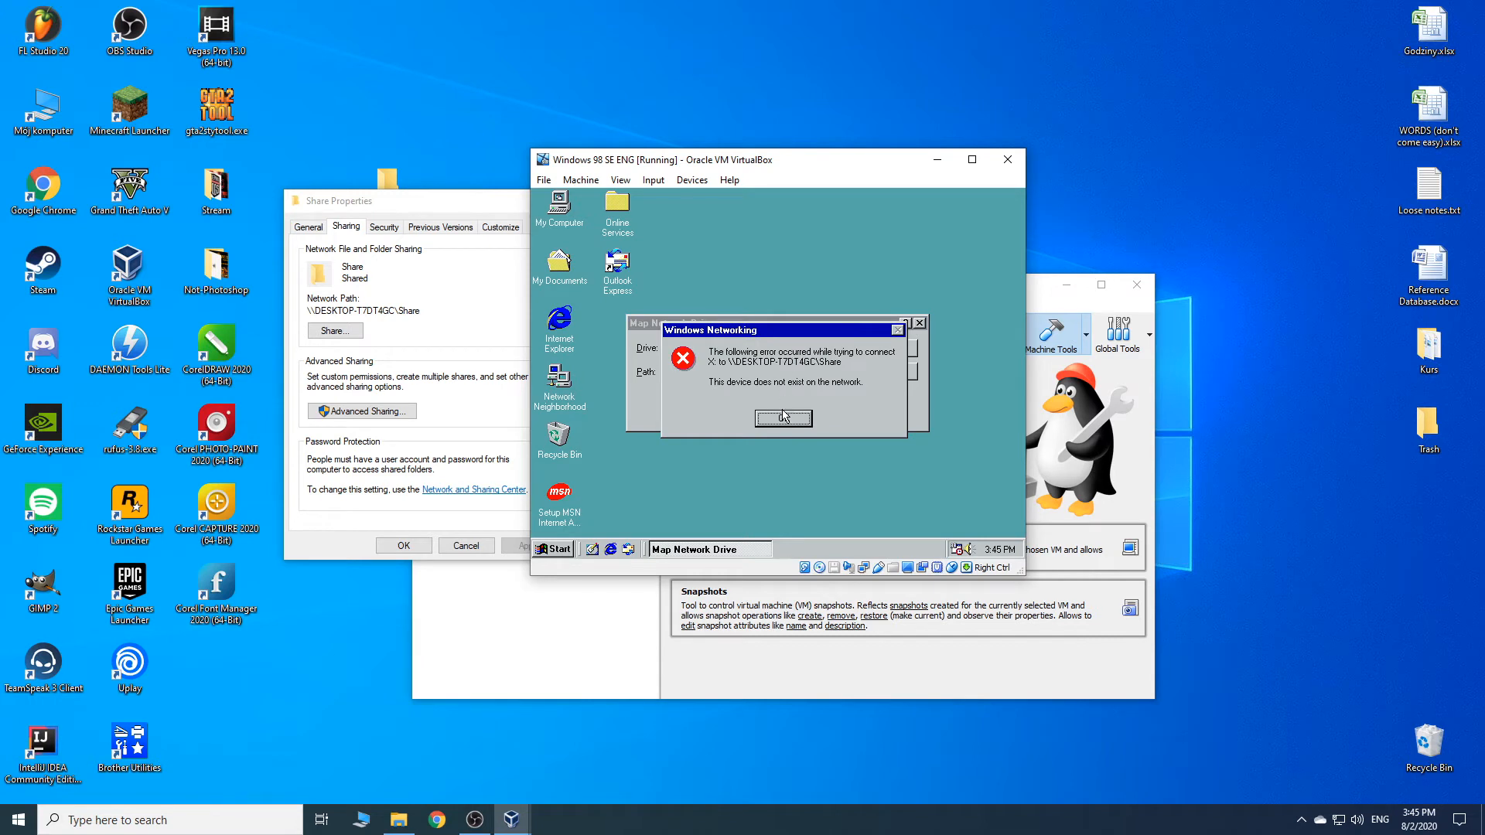
click(783, 418)
click(906, 372)
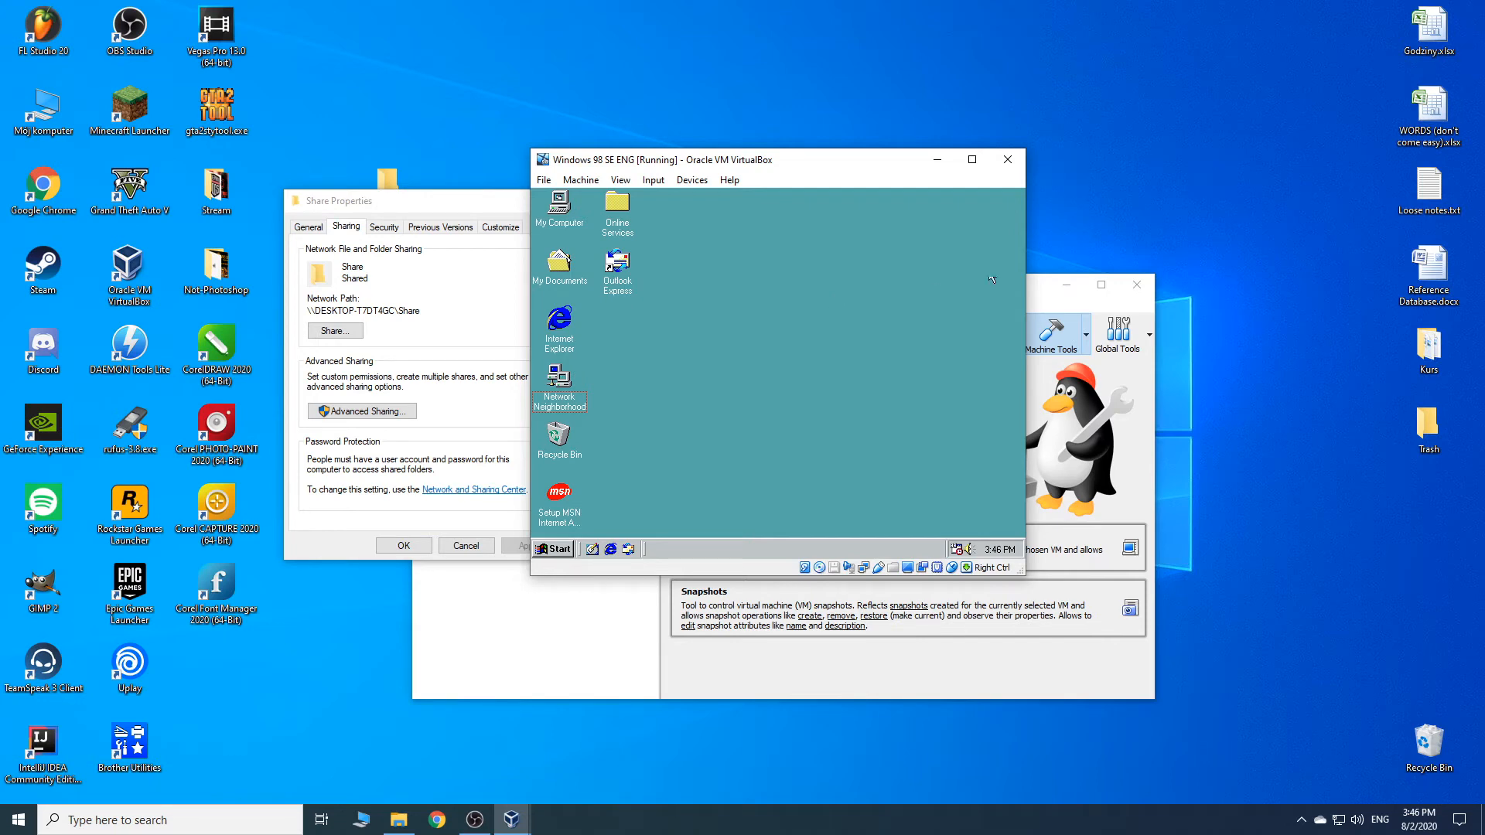
Step: Close the Share folder's properties on the host and search for "funkcje" to open the Windows features settings
key(Control_R)
click(474, 629)
click(418, 548)
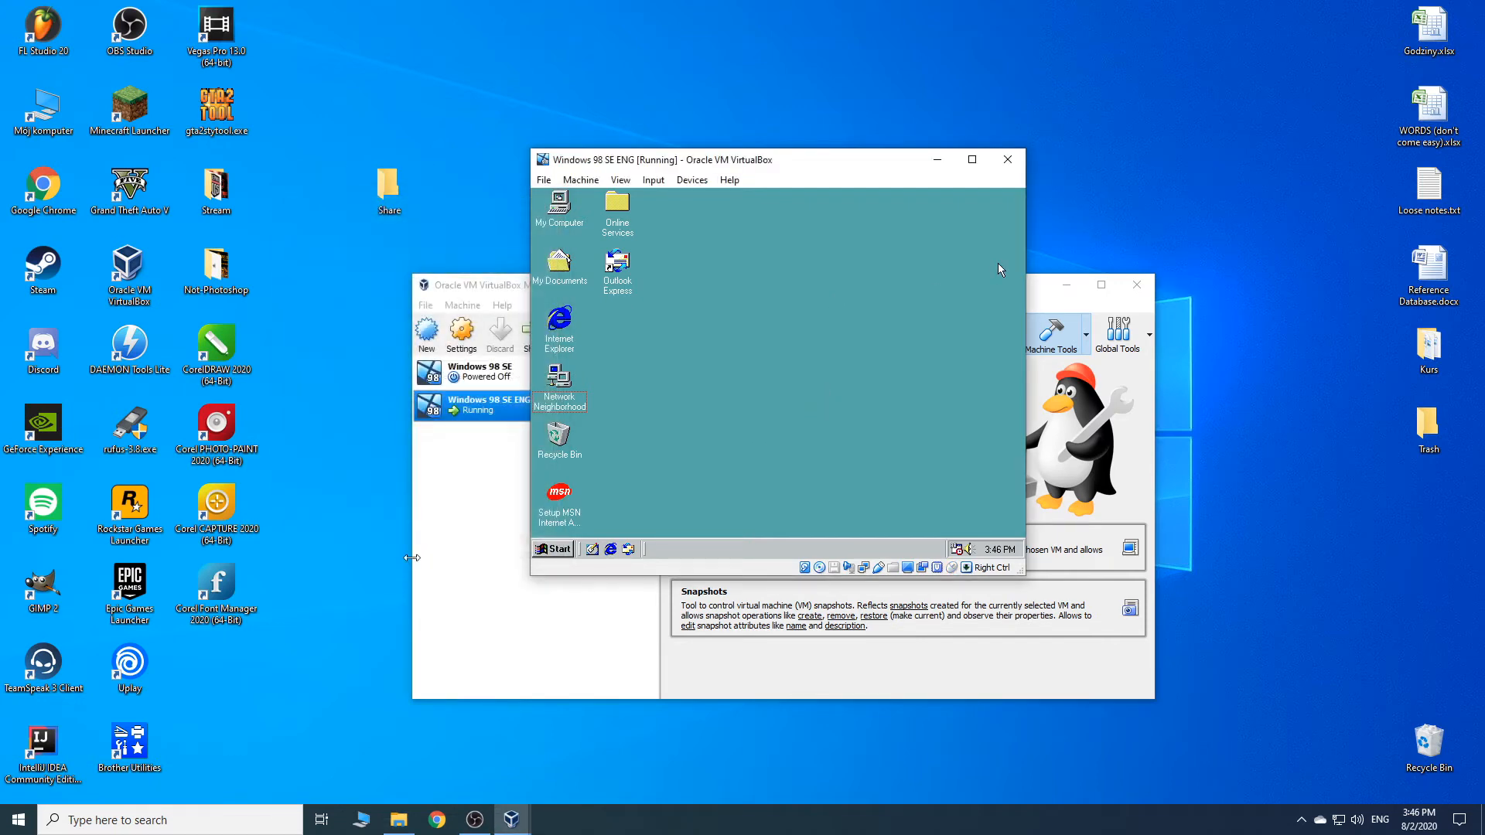
click(198, 805)
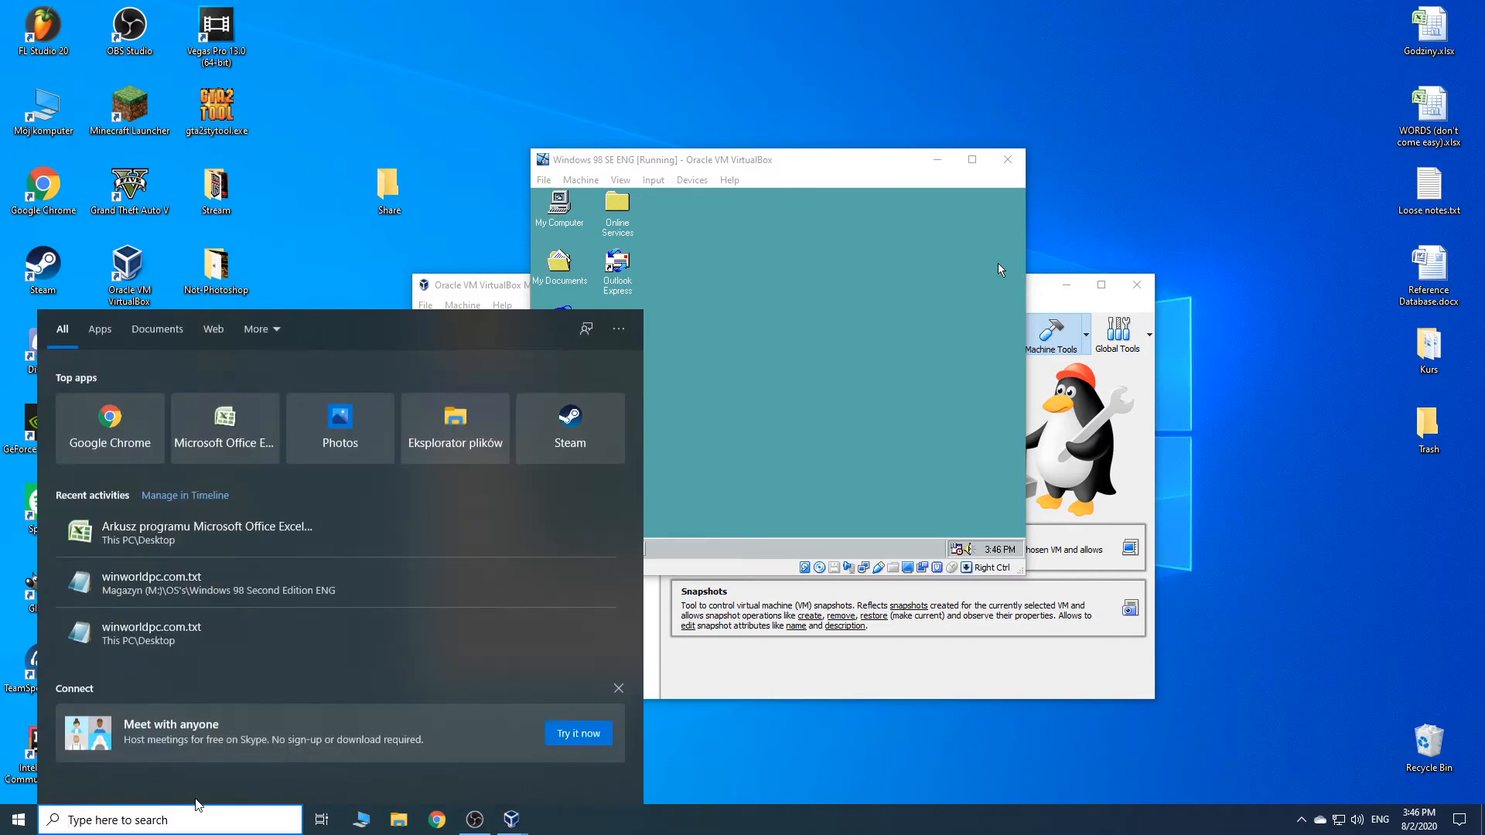
text(funkcje)
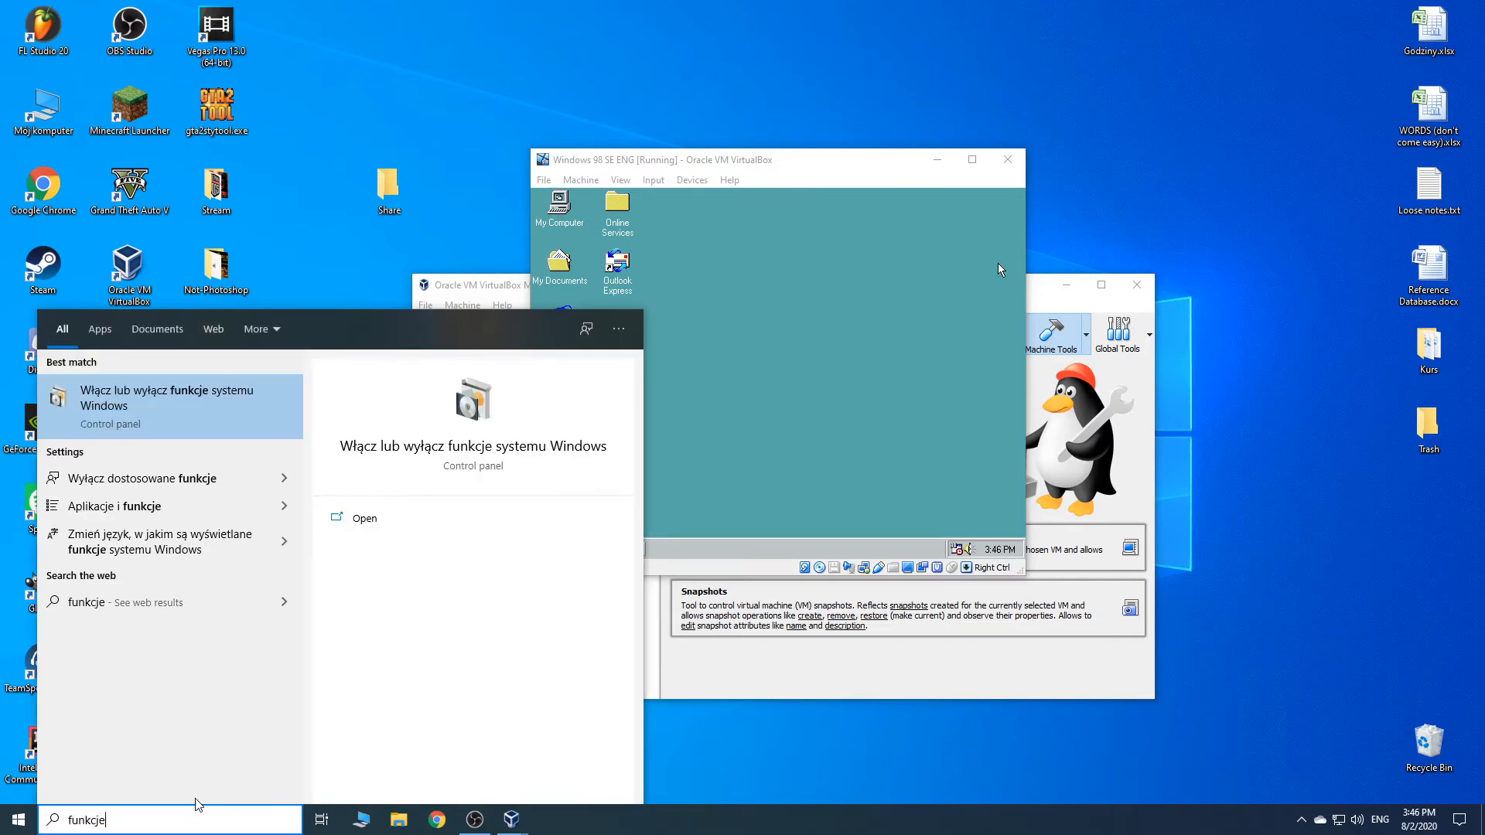
click(209, 396)
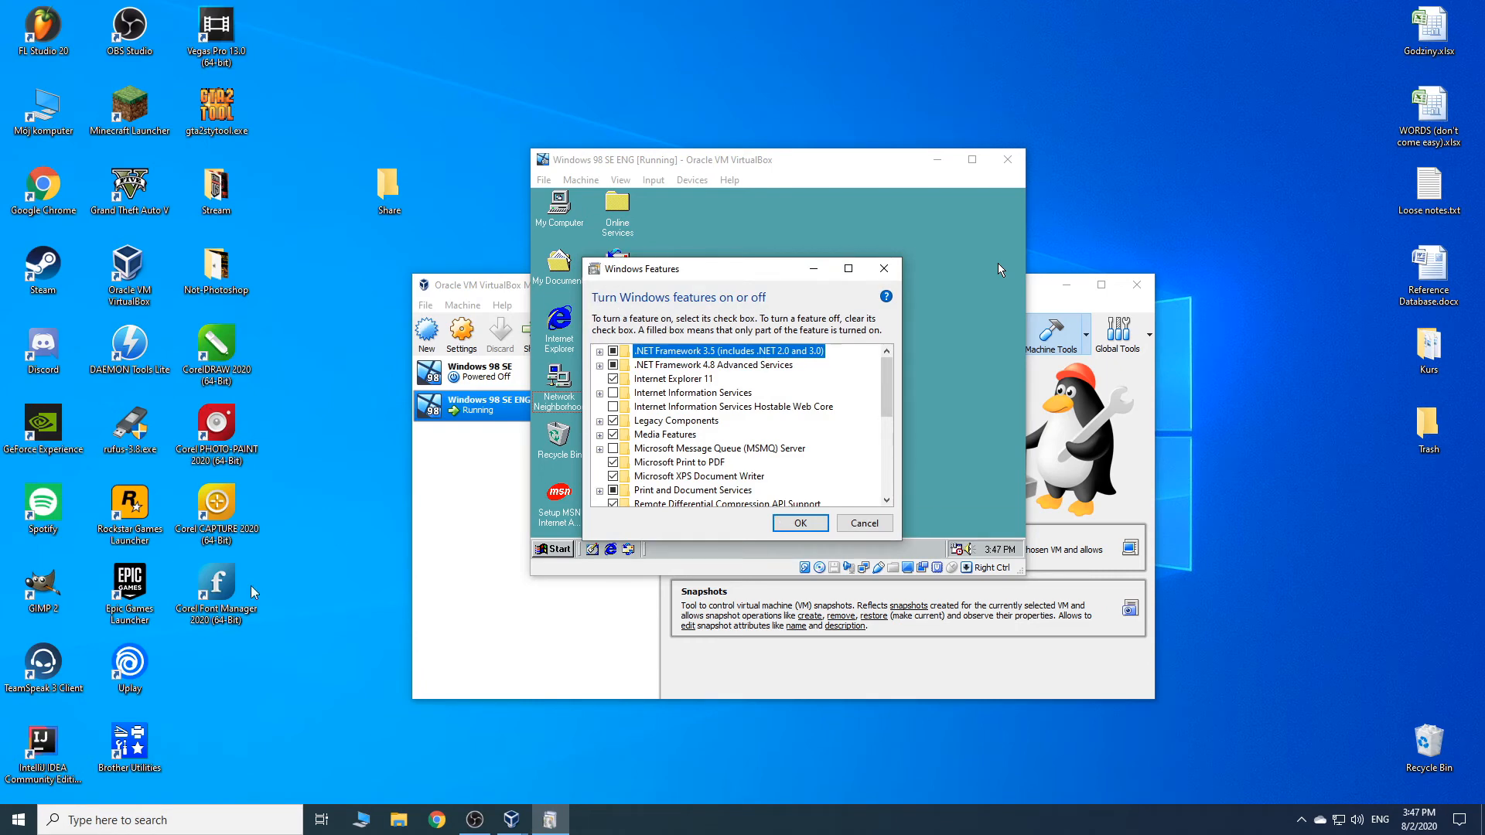
Step: View the alternative route to the Windows features through Programs and Features in the Control Panel, and close that window
click(19, 820)
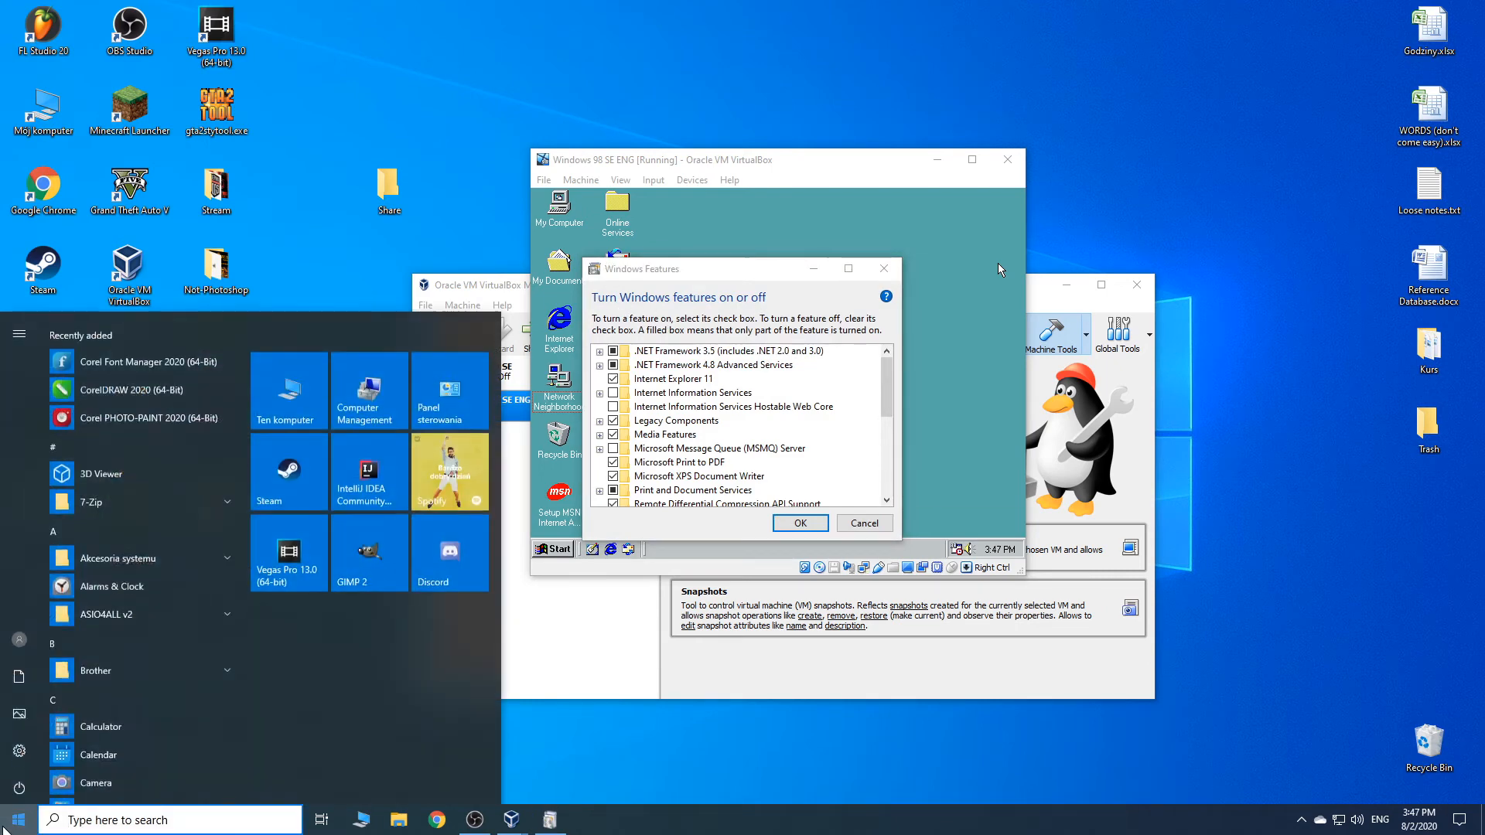
click(465, 398)
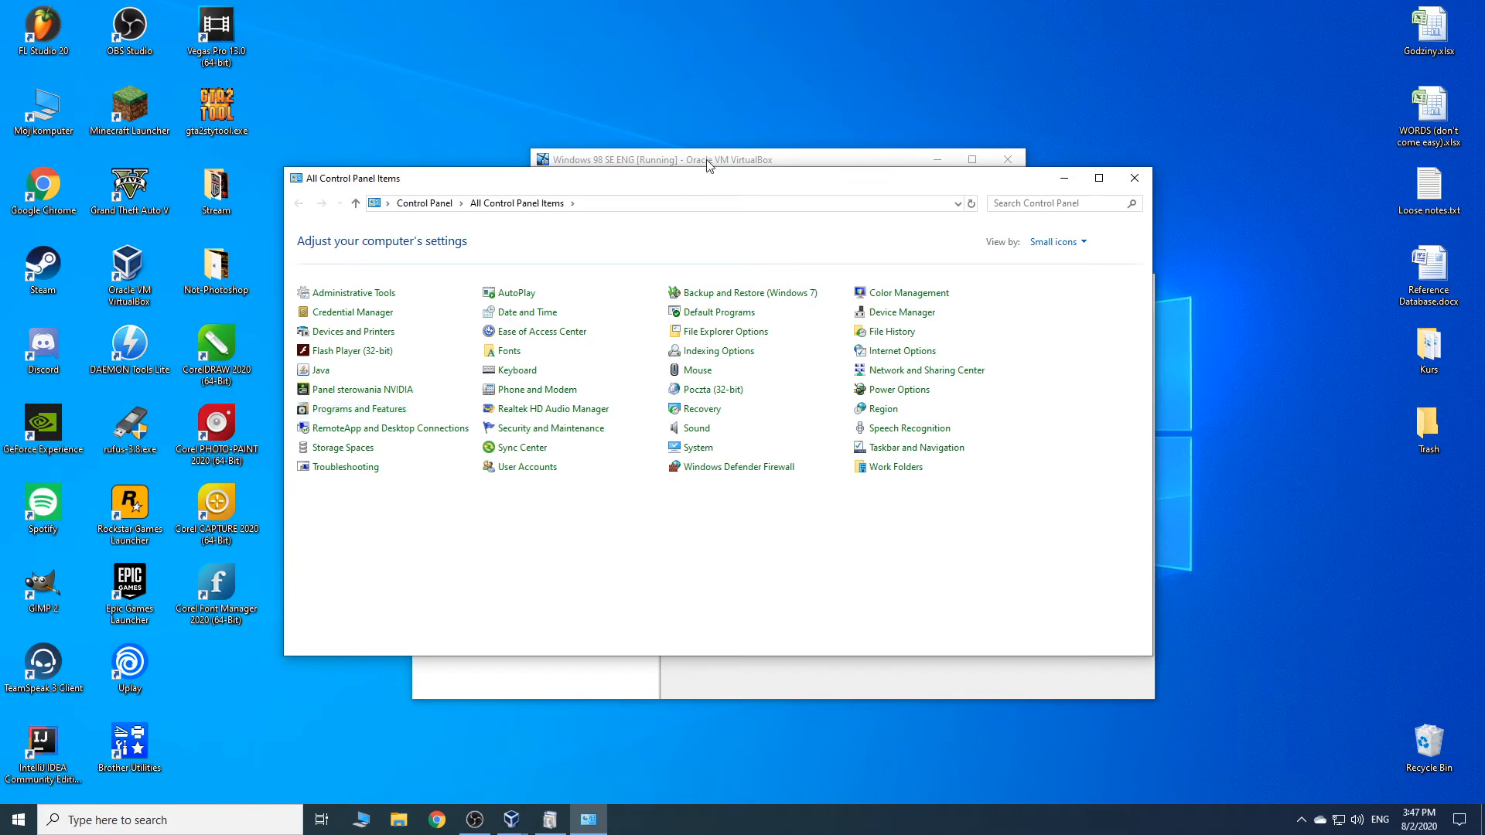
drag(701, 184, 476, 299)
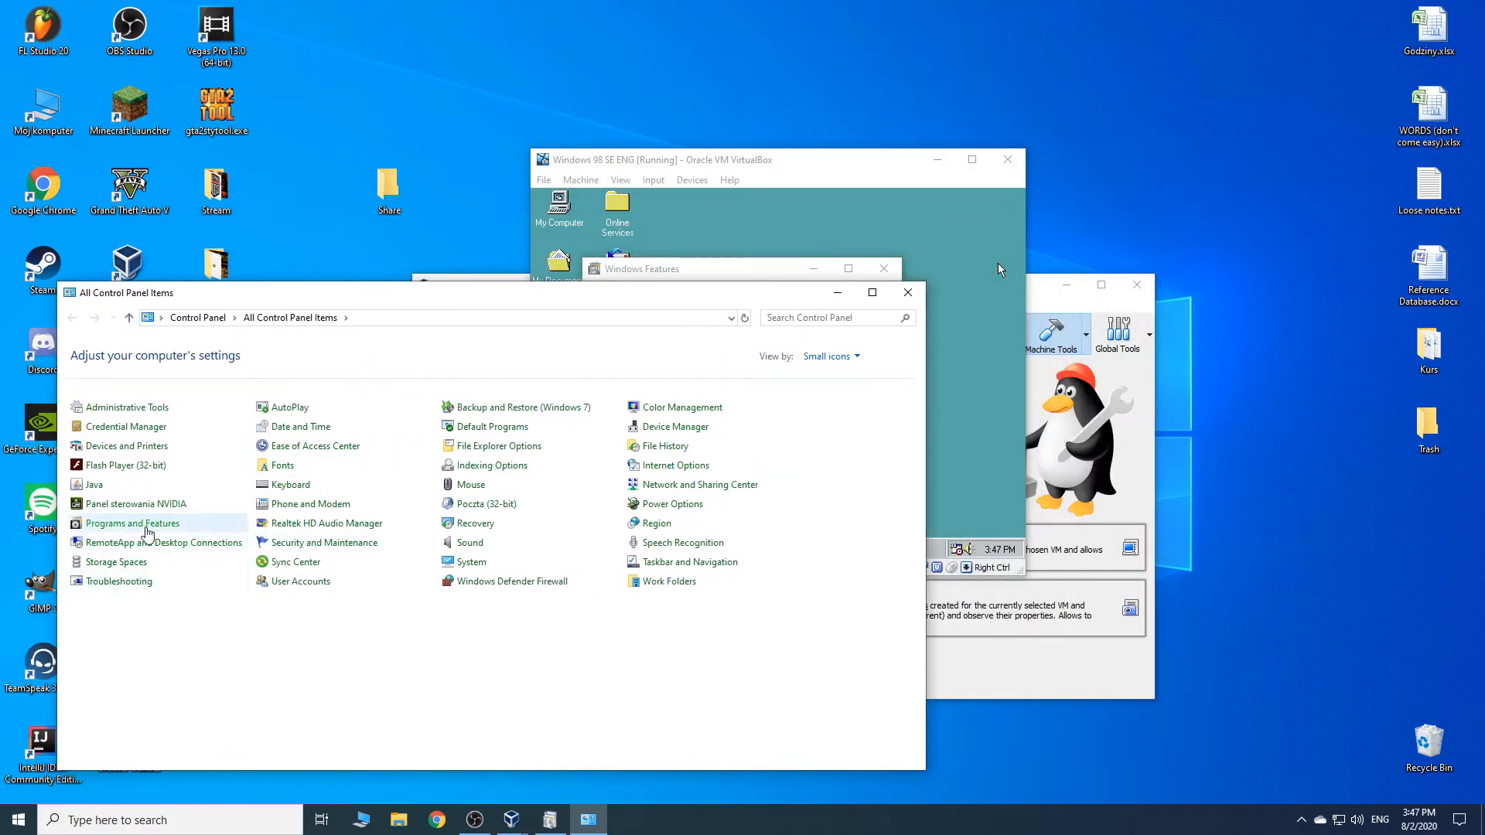
click(133, 523)
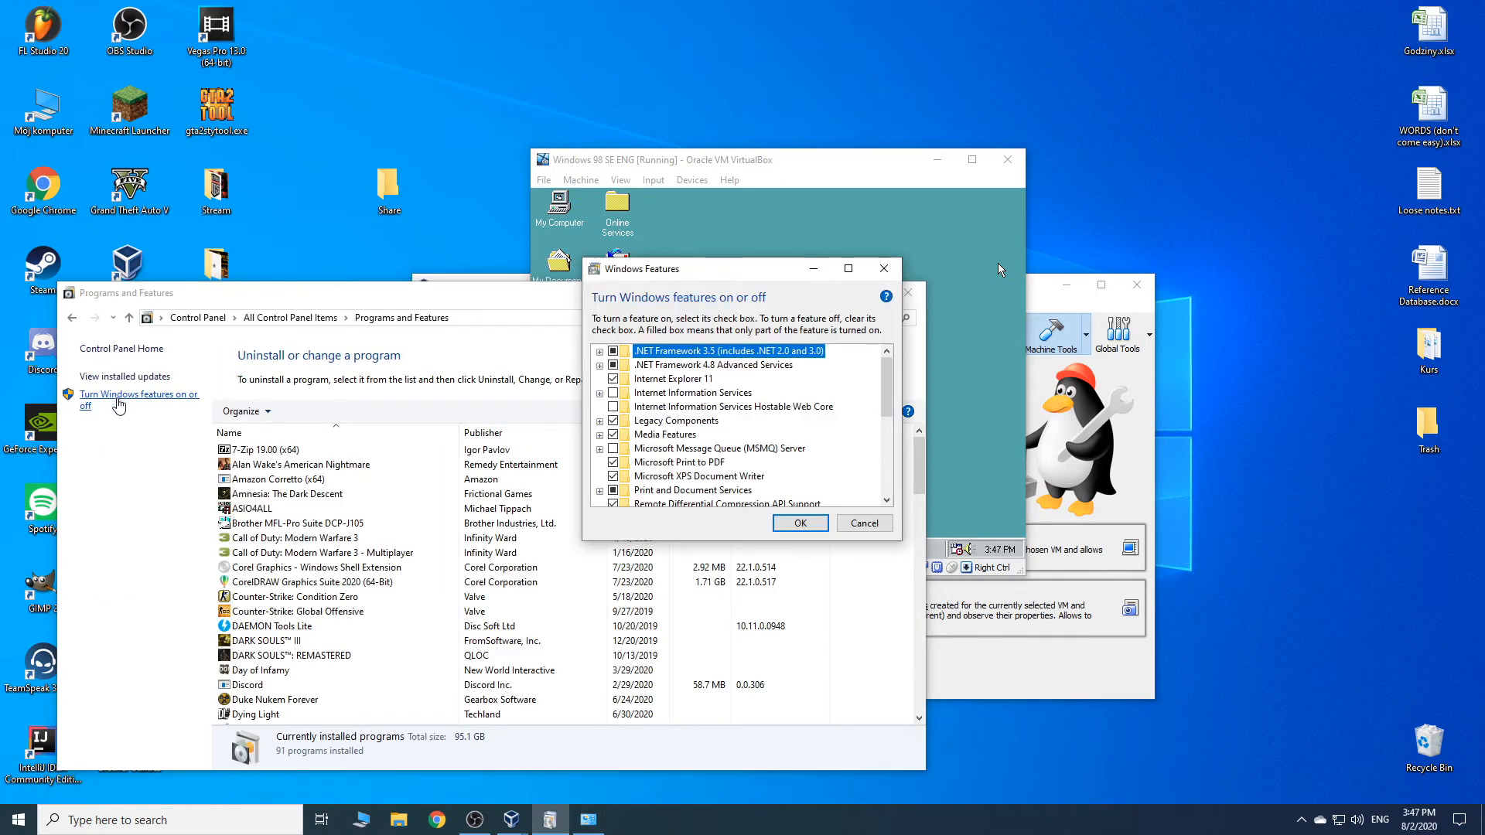
click(908, 292)
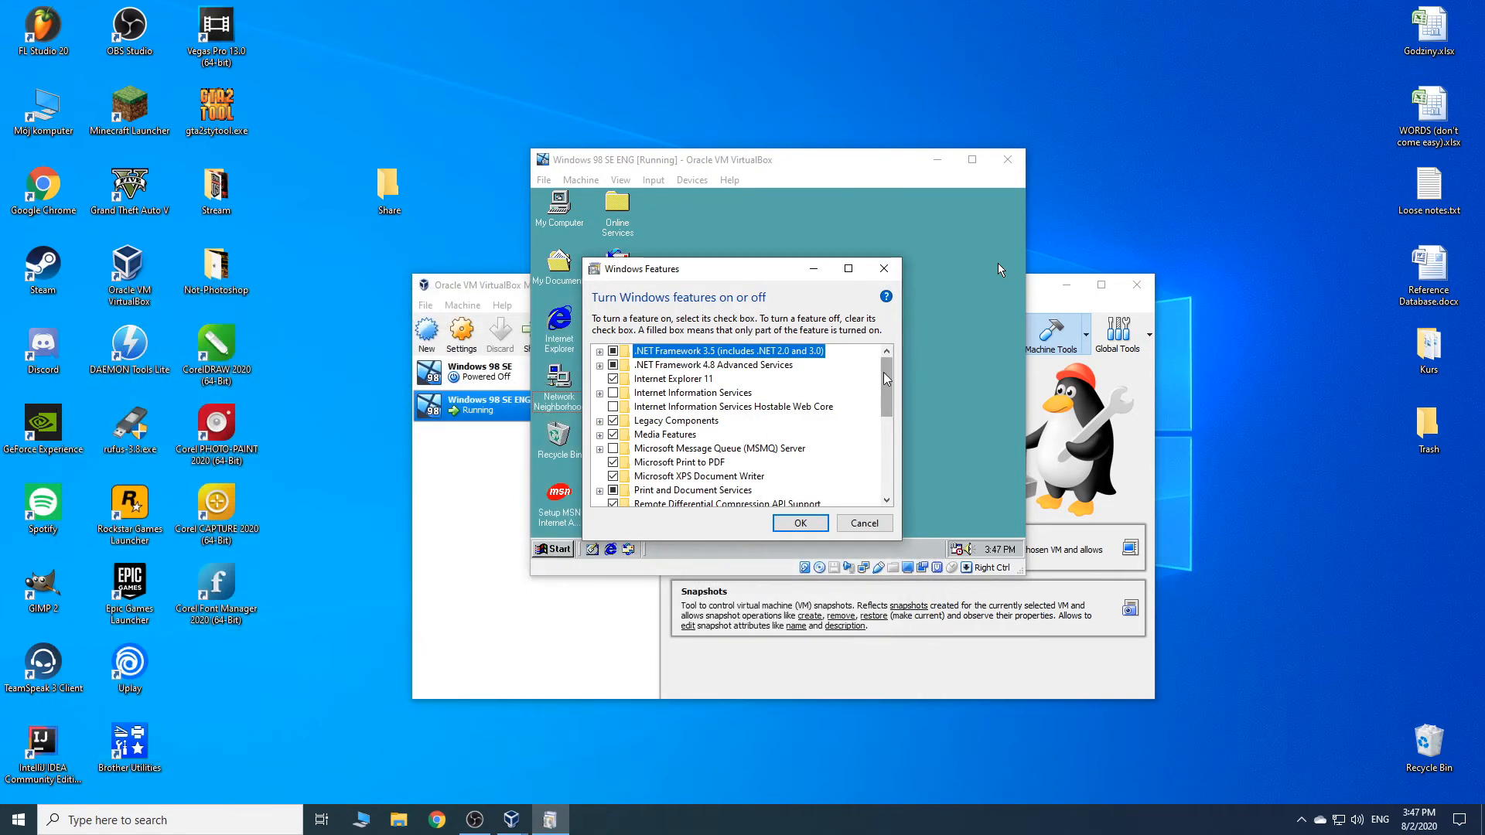
Step: Enable the SMB 1.0/CIFS File Sharing Support feature on the host and restart the PC
drag(886, 378, 892, 422)
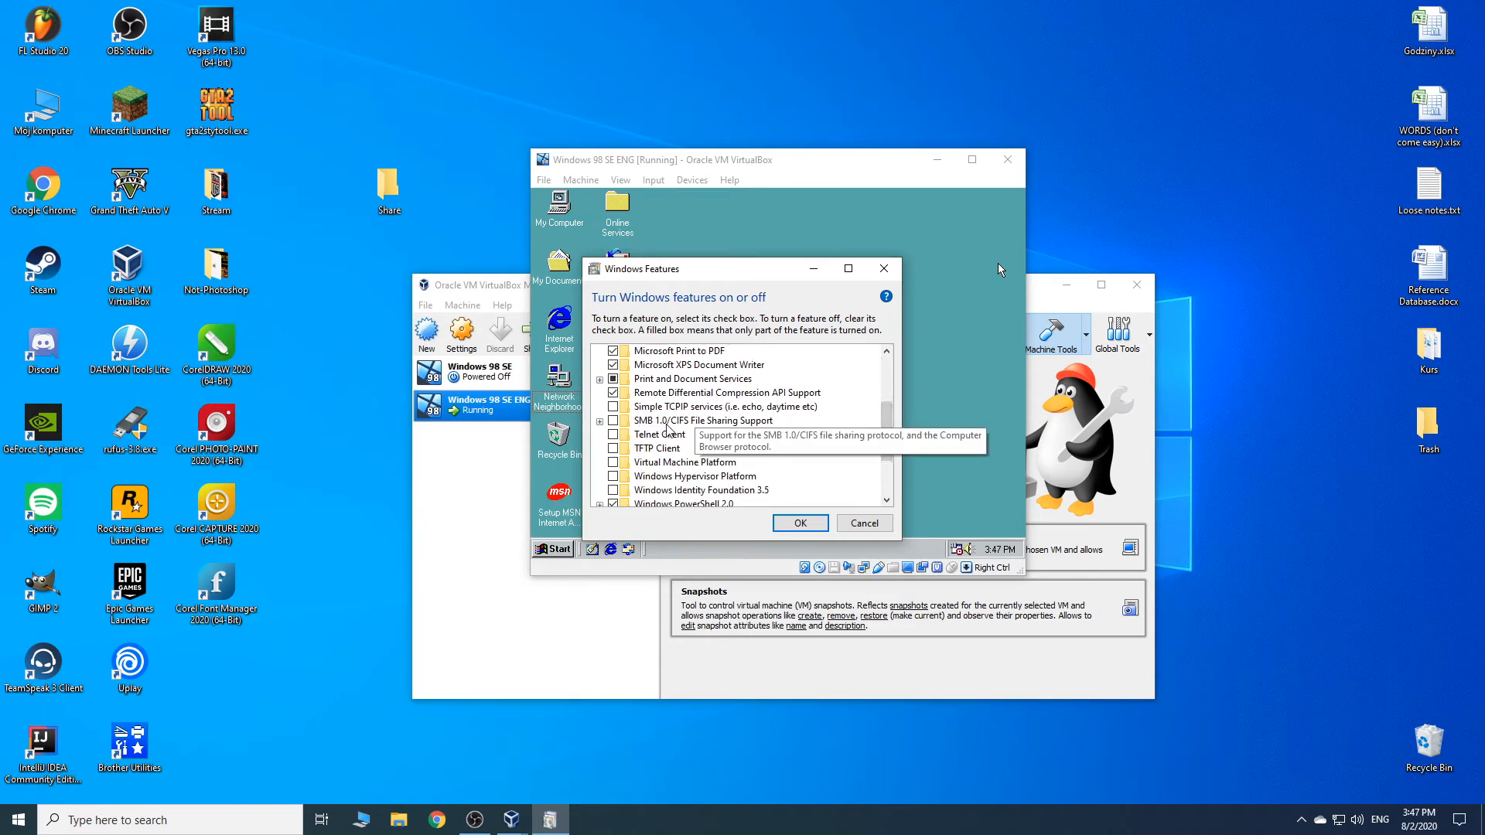
click(613, 421)
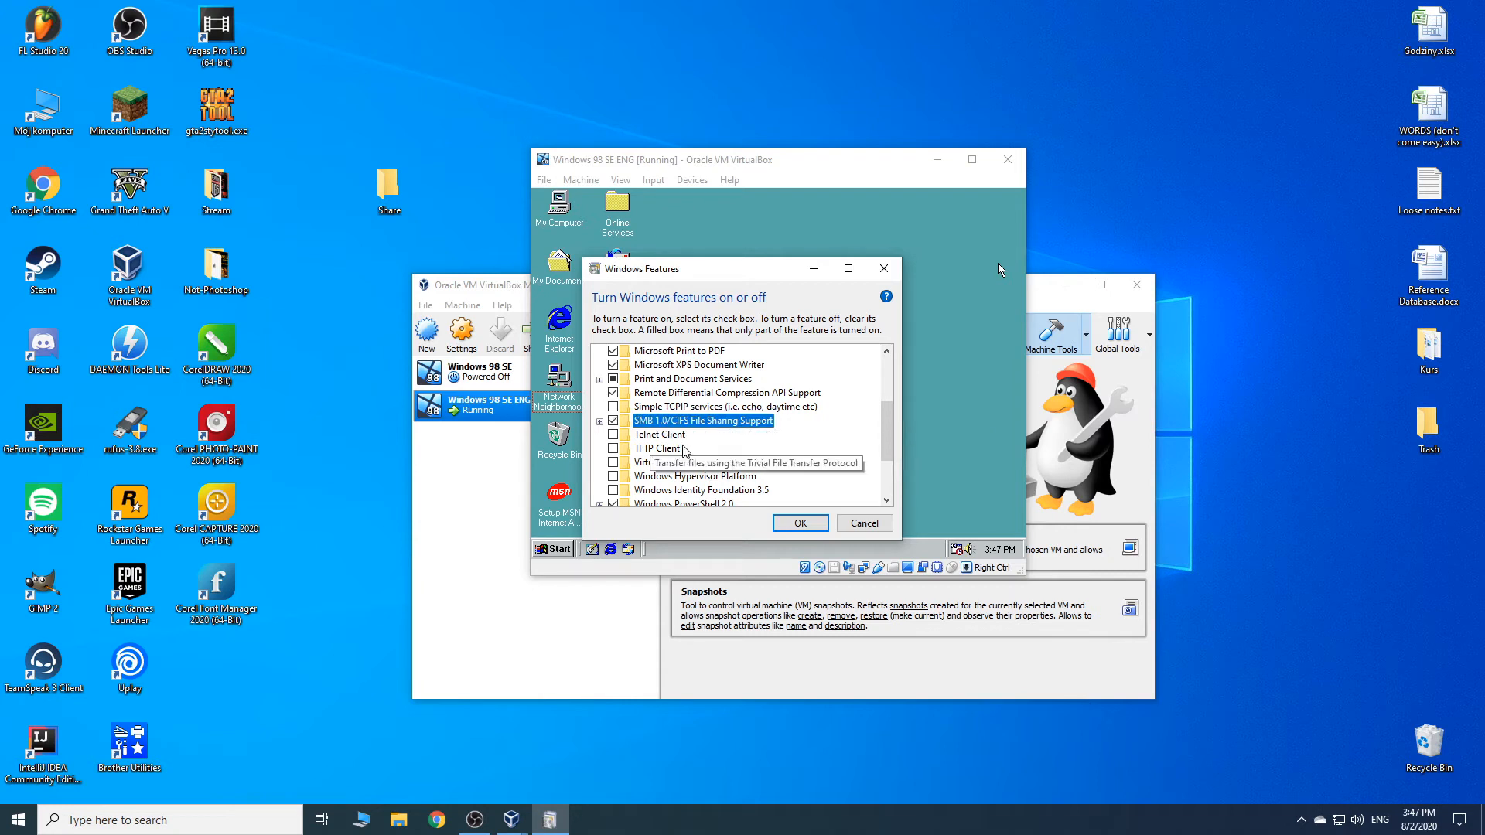
click(797, 523)
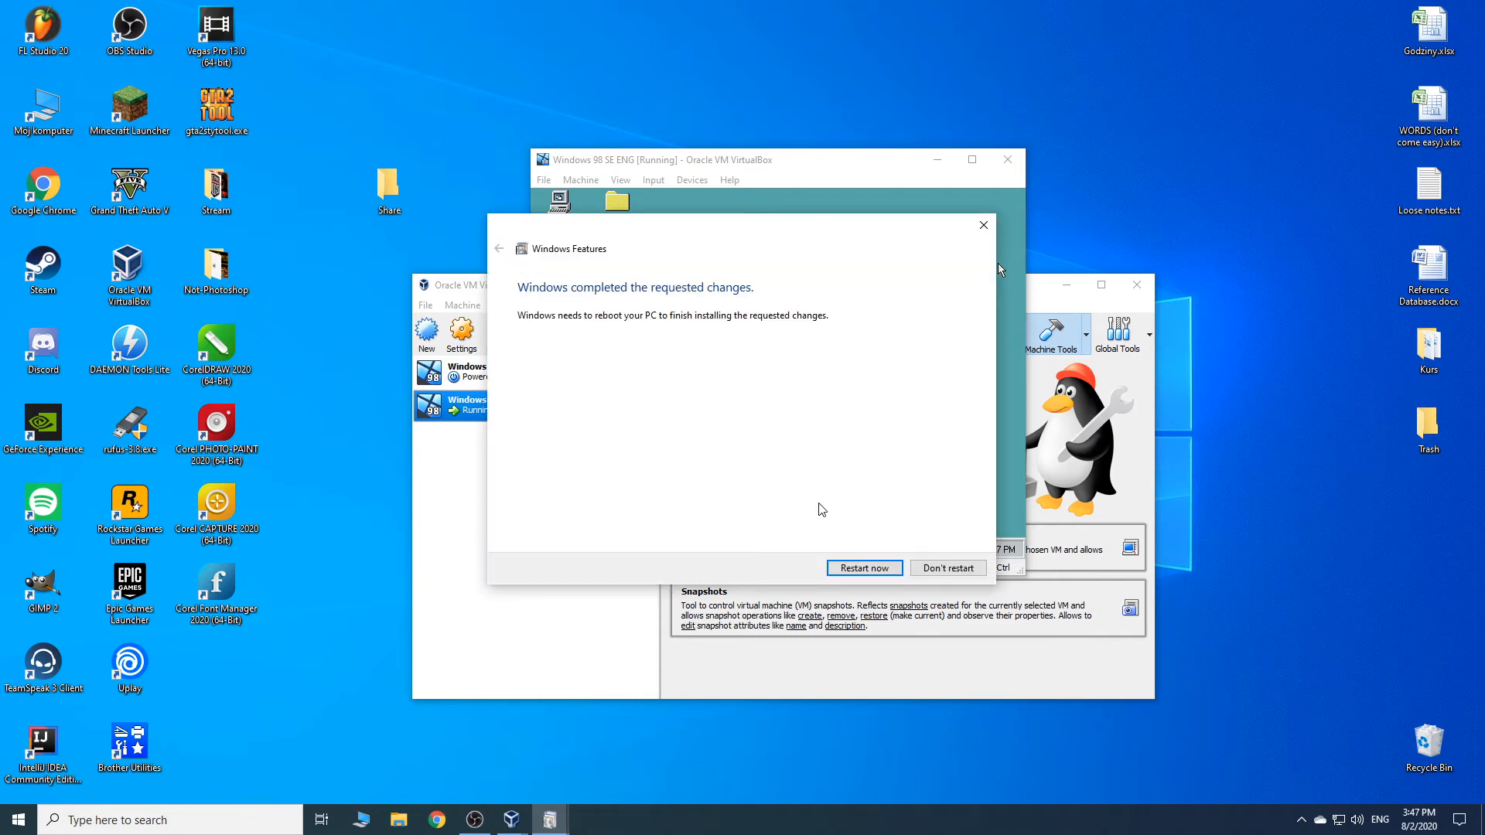
click(887, 569)
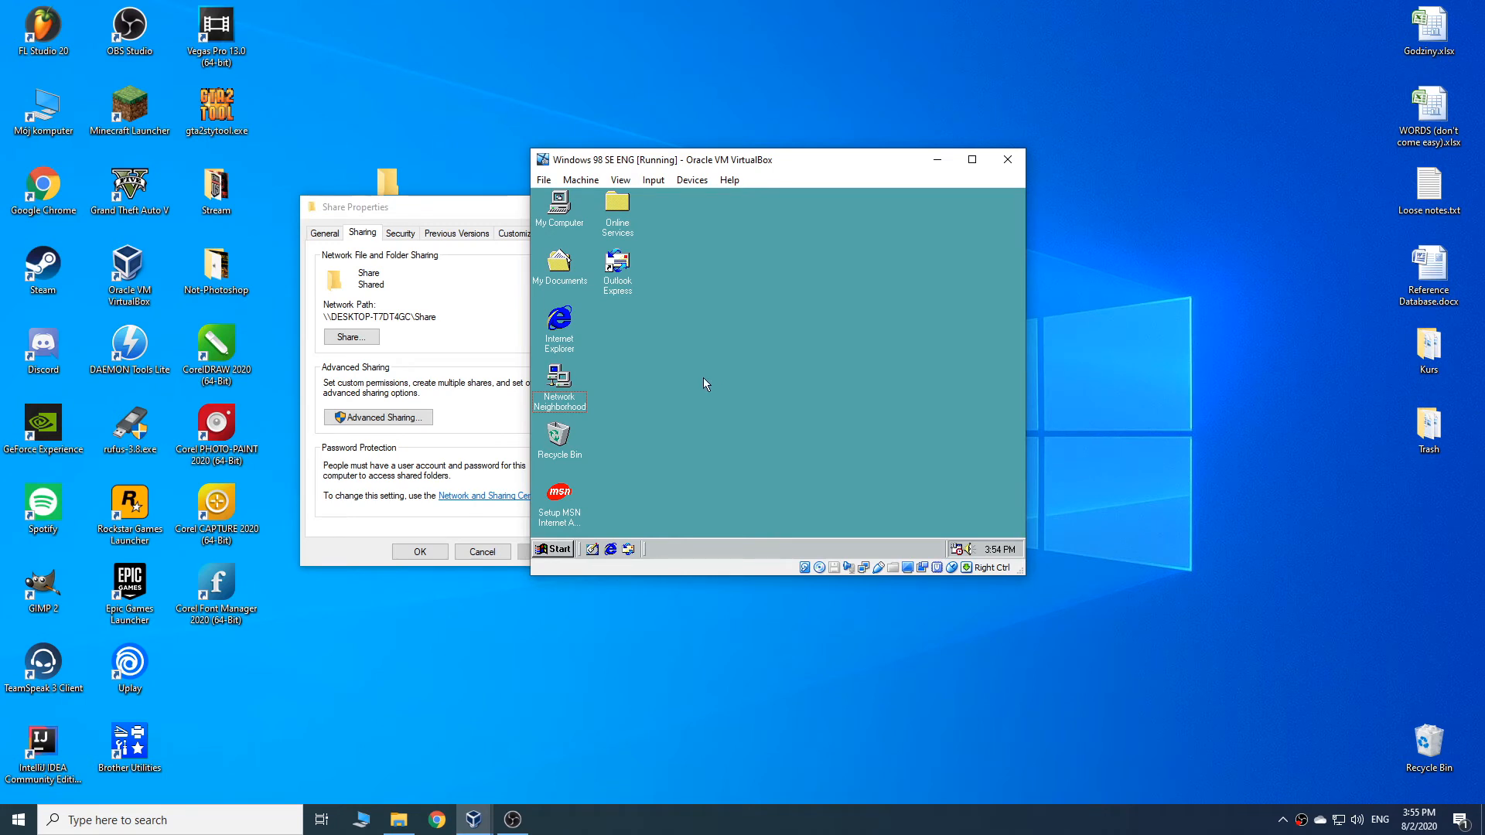
Step: Set the guest's Primary Network Logon to Windows Logon in the Network Neighborhood properties and confirm the change
right_click(560, 380)
click(609, 495)
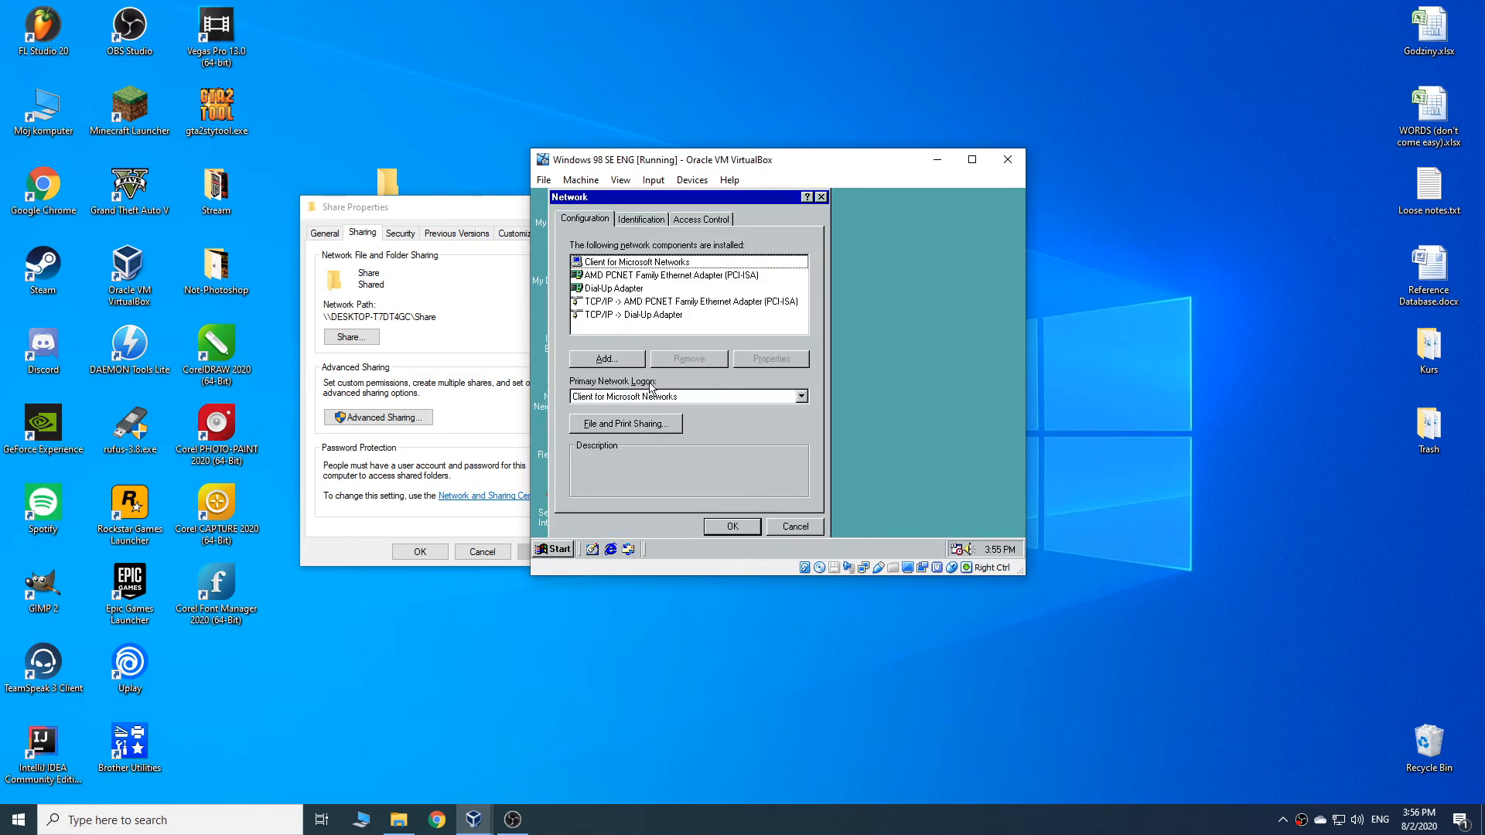
click(801, 397)
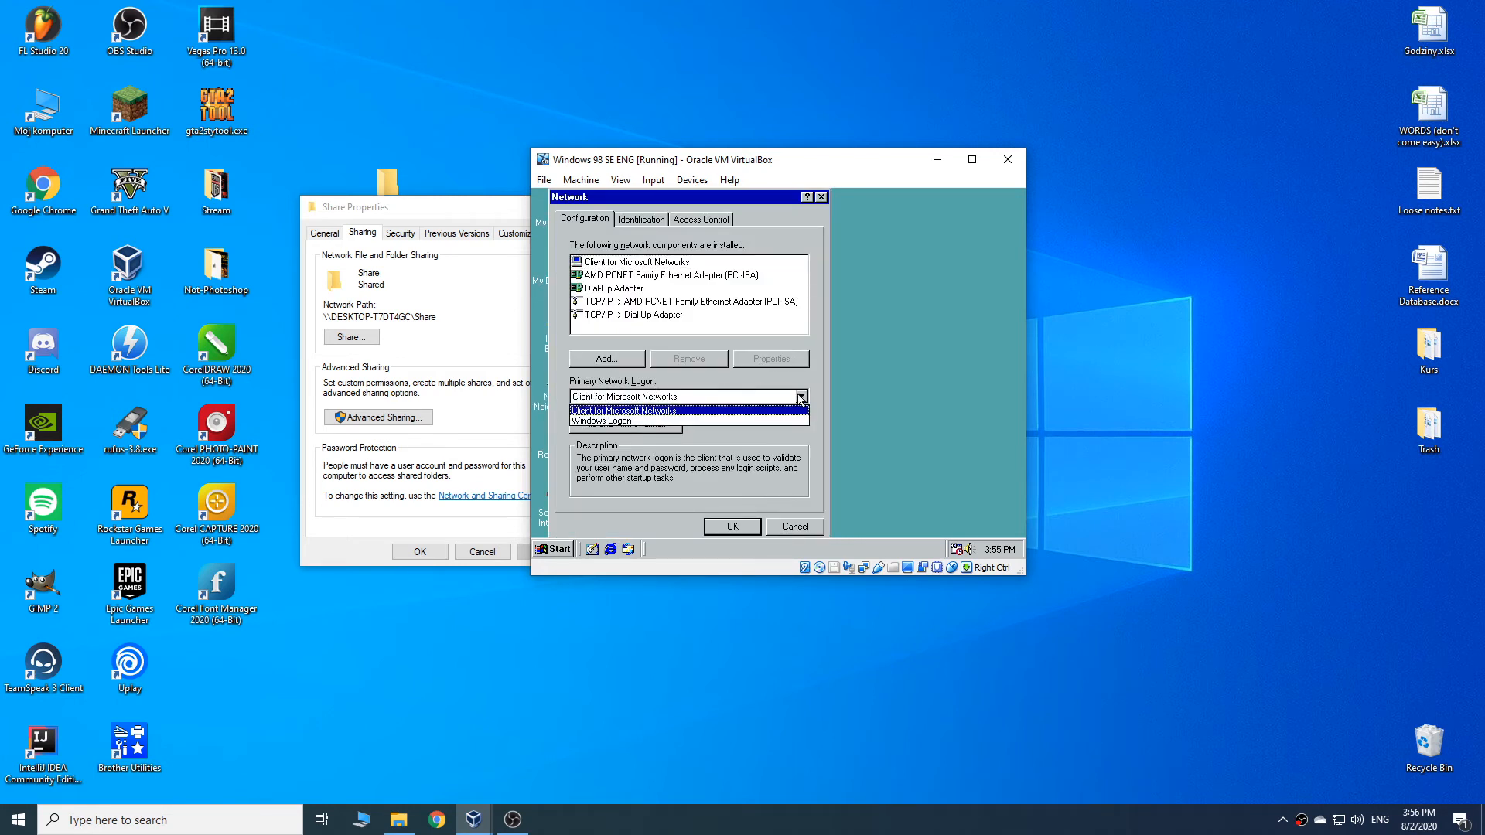
click(688, 420)
click(744, 527)
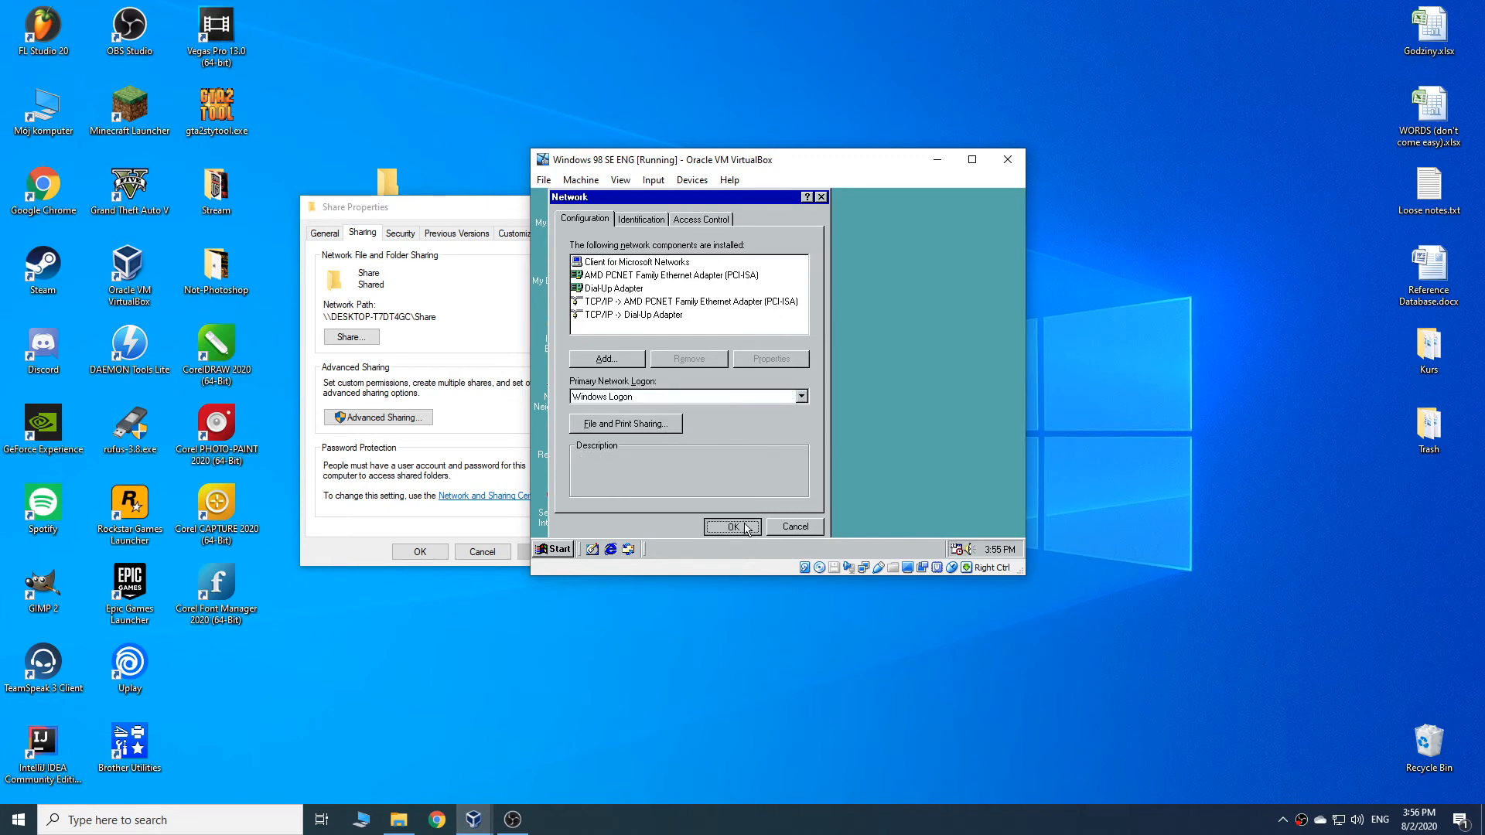
click(754, 415)
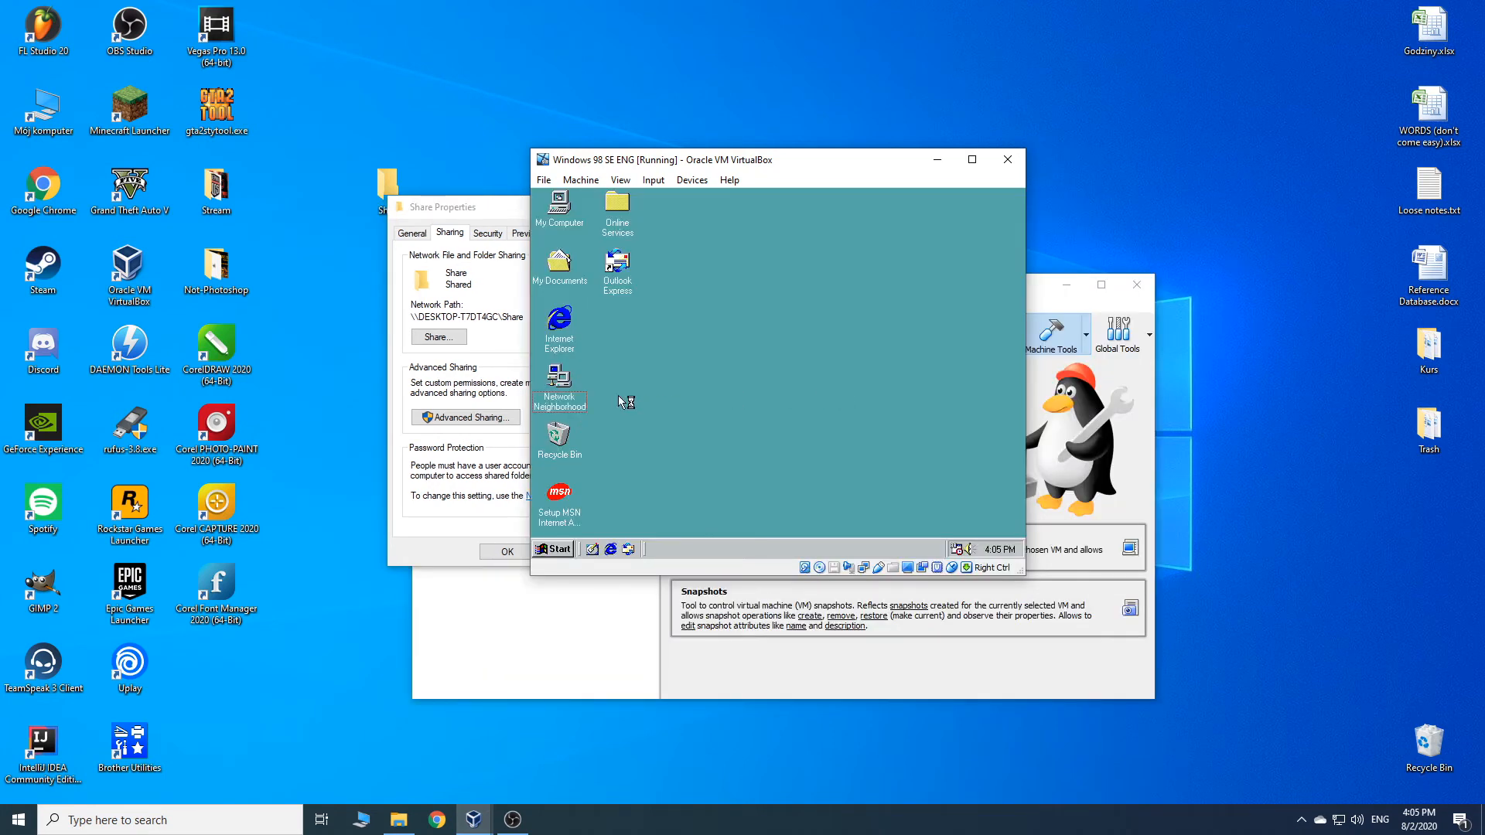
Step: Try to map \\DESKTOP-T7DT4GC\Share as network drive E: in the Windows 98 guest
right_click(560, 383)
click(687, 433)
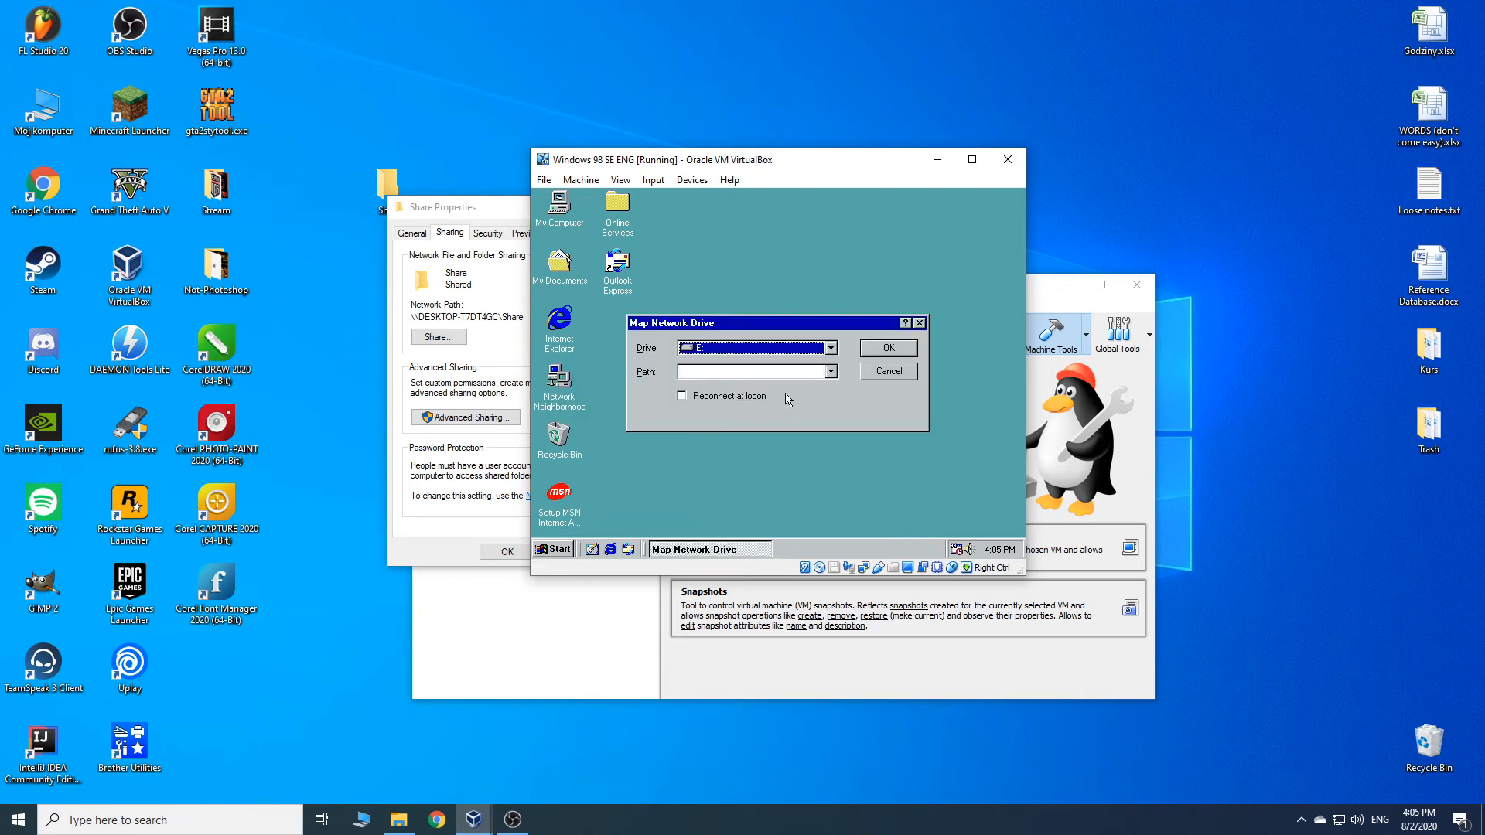
click(788, 372)
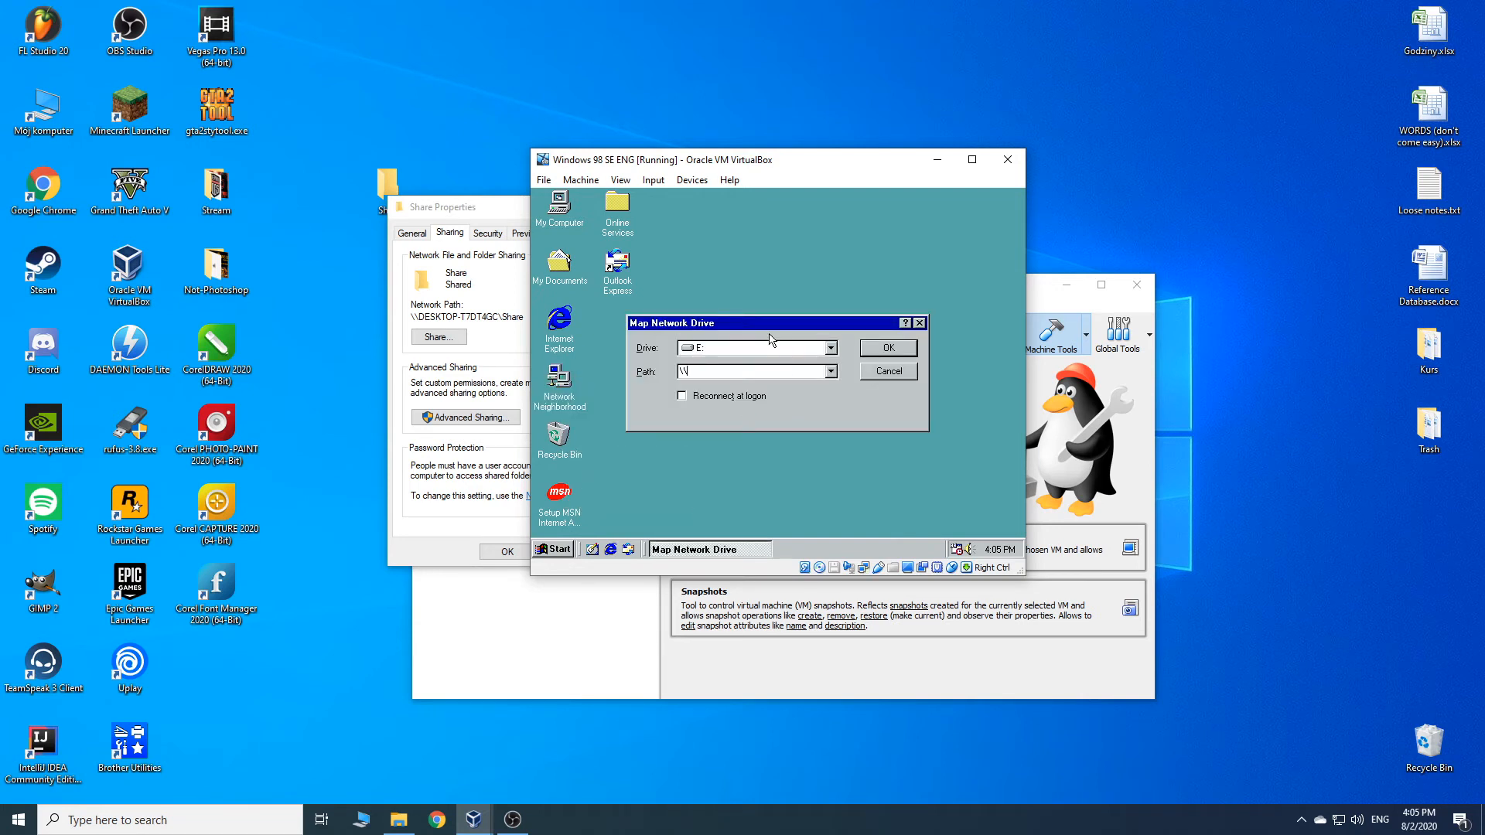
text(\DESKTOP-T7DT4GC\Share)
click(895, 349)
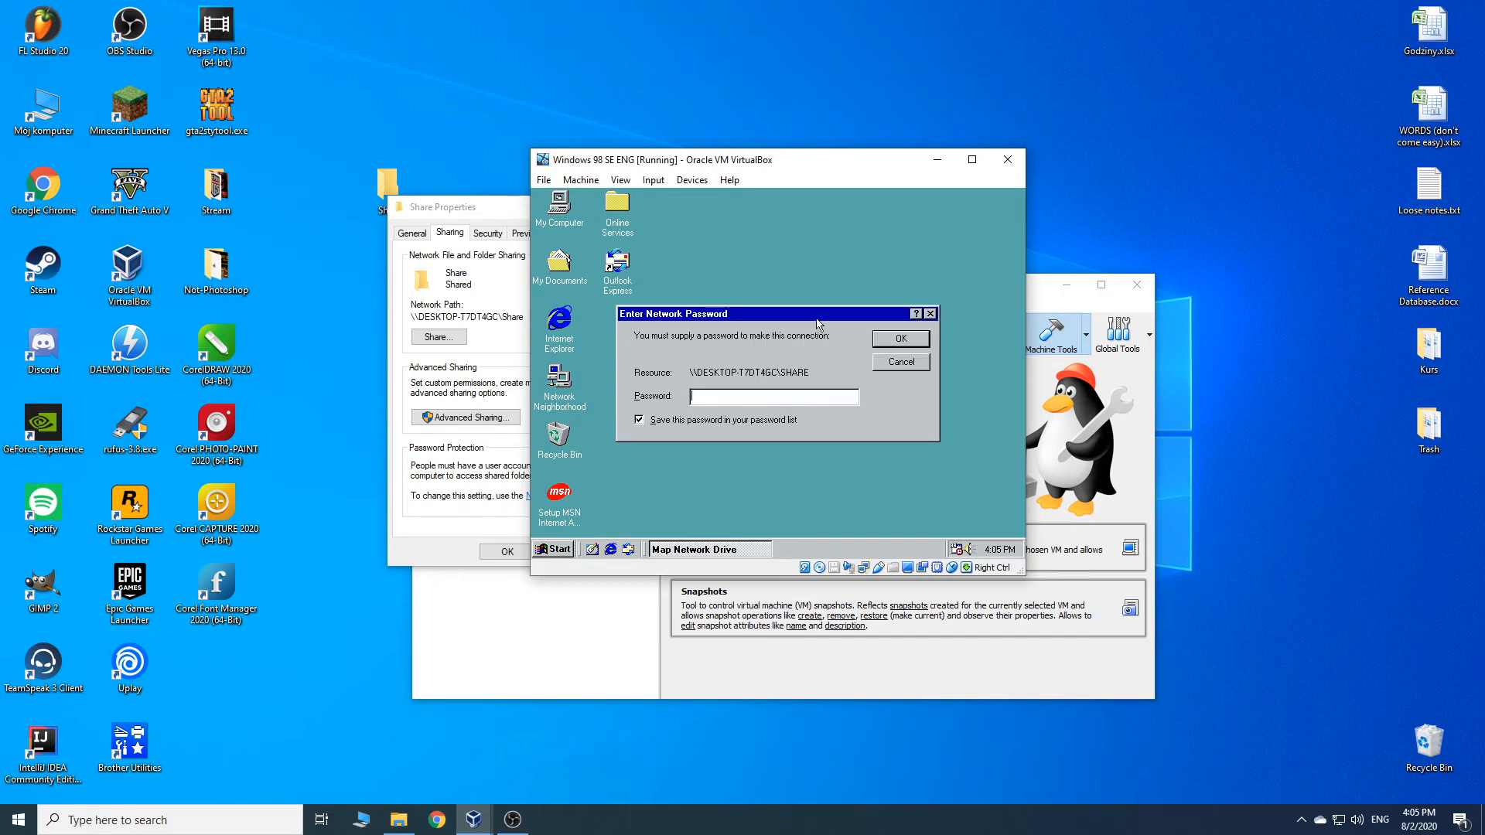
Step: Try to authenticate the connection to the share with the network password, dismissing the resulting messages
drag(825, 314, 937, 334)
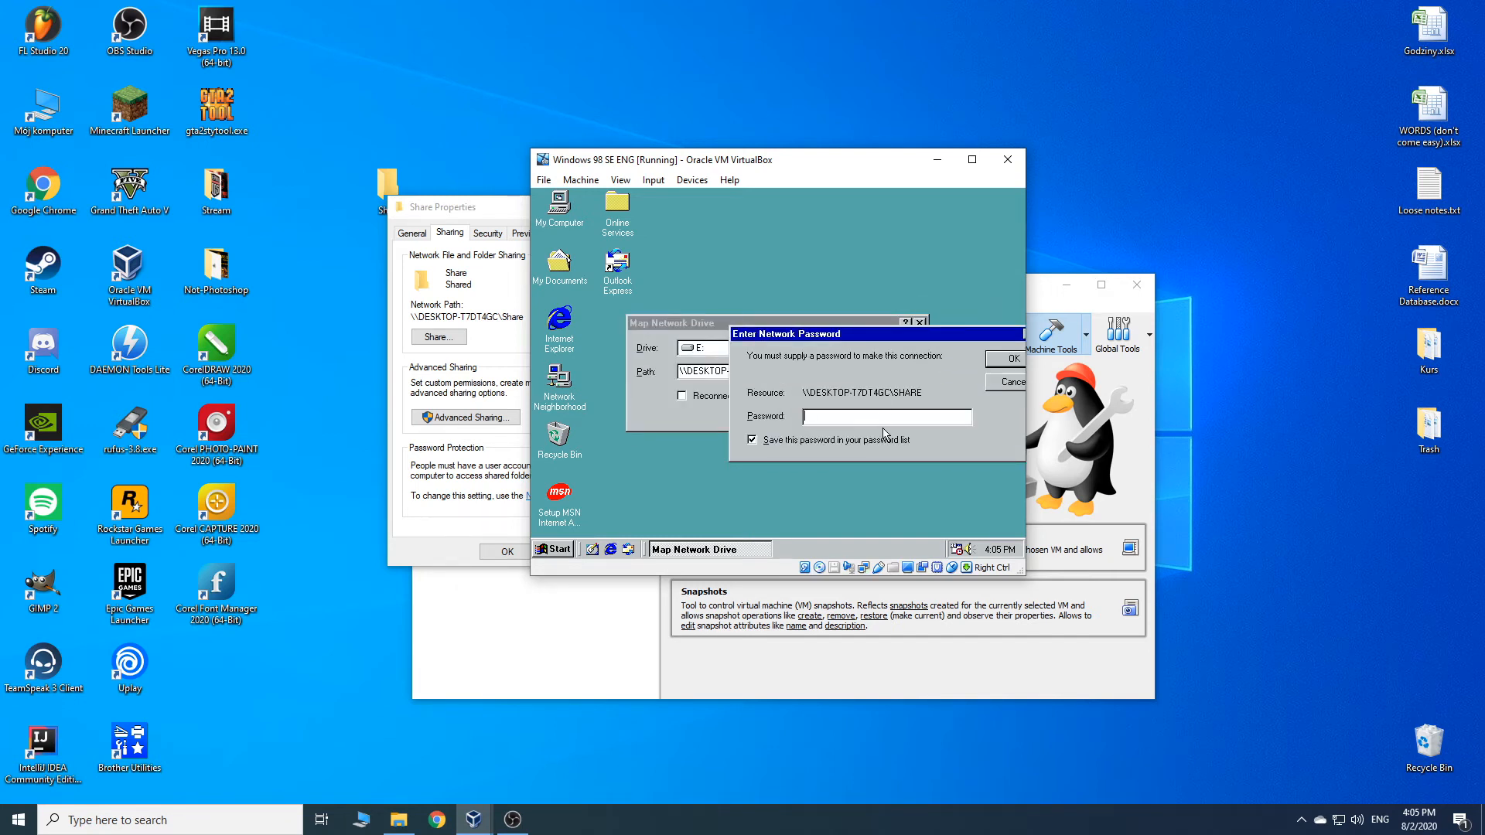
drag(936, 333, 875, 364)
click(932, 382)
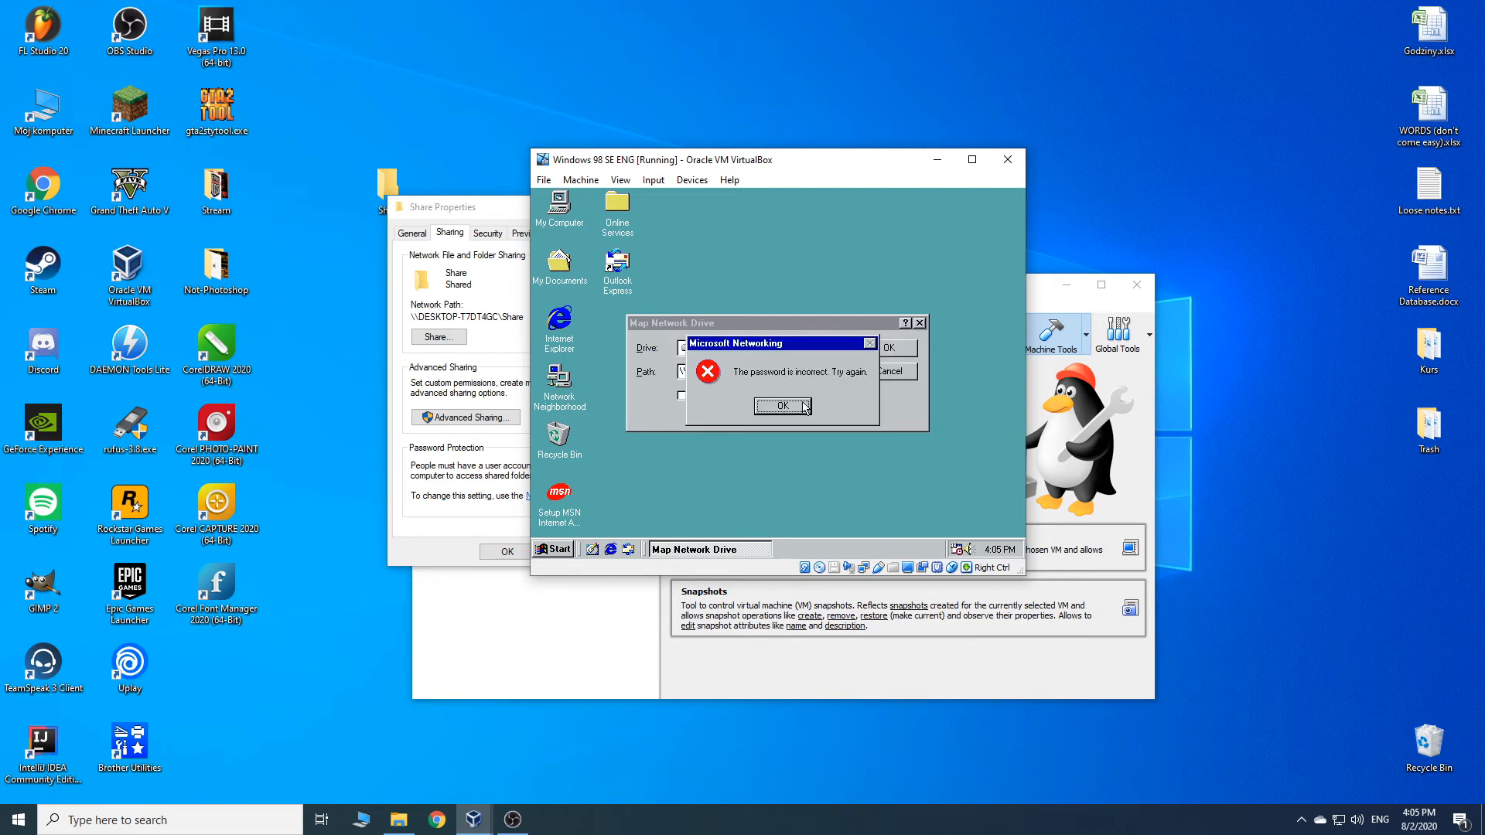
click(757, 404)
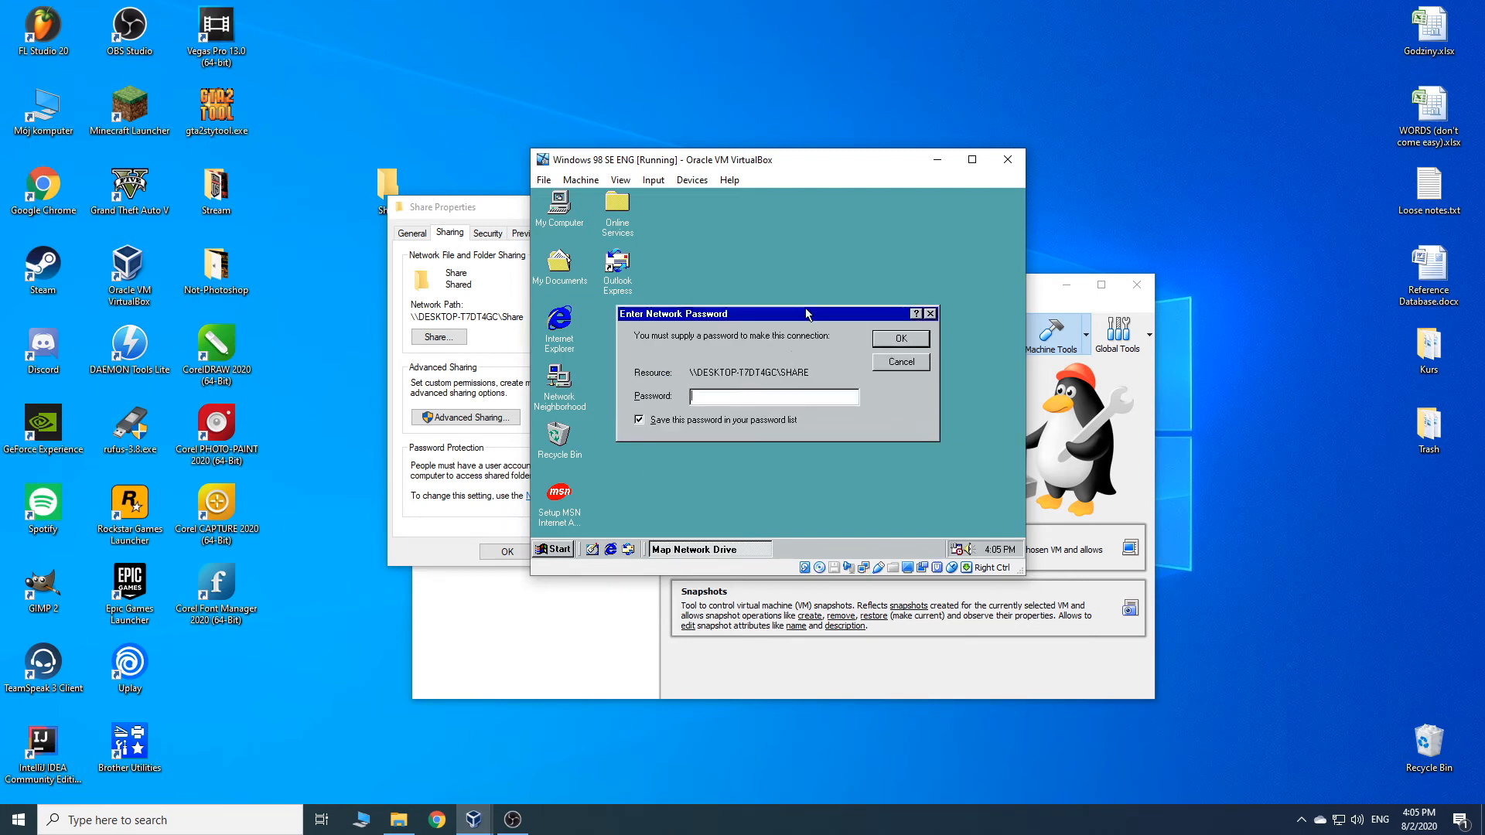
drag(809, 310, 773, 390)
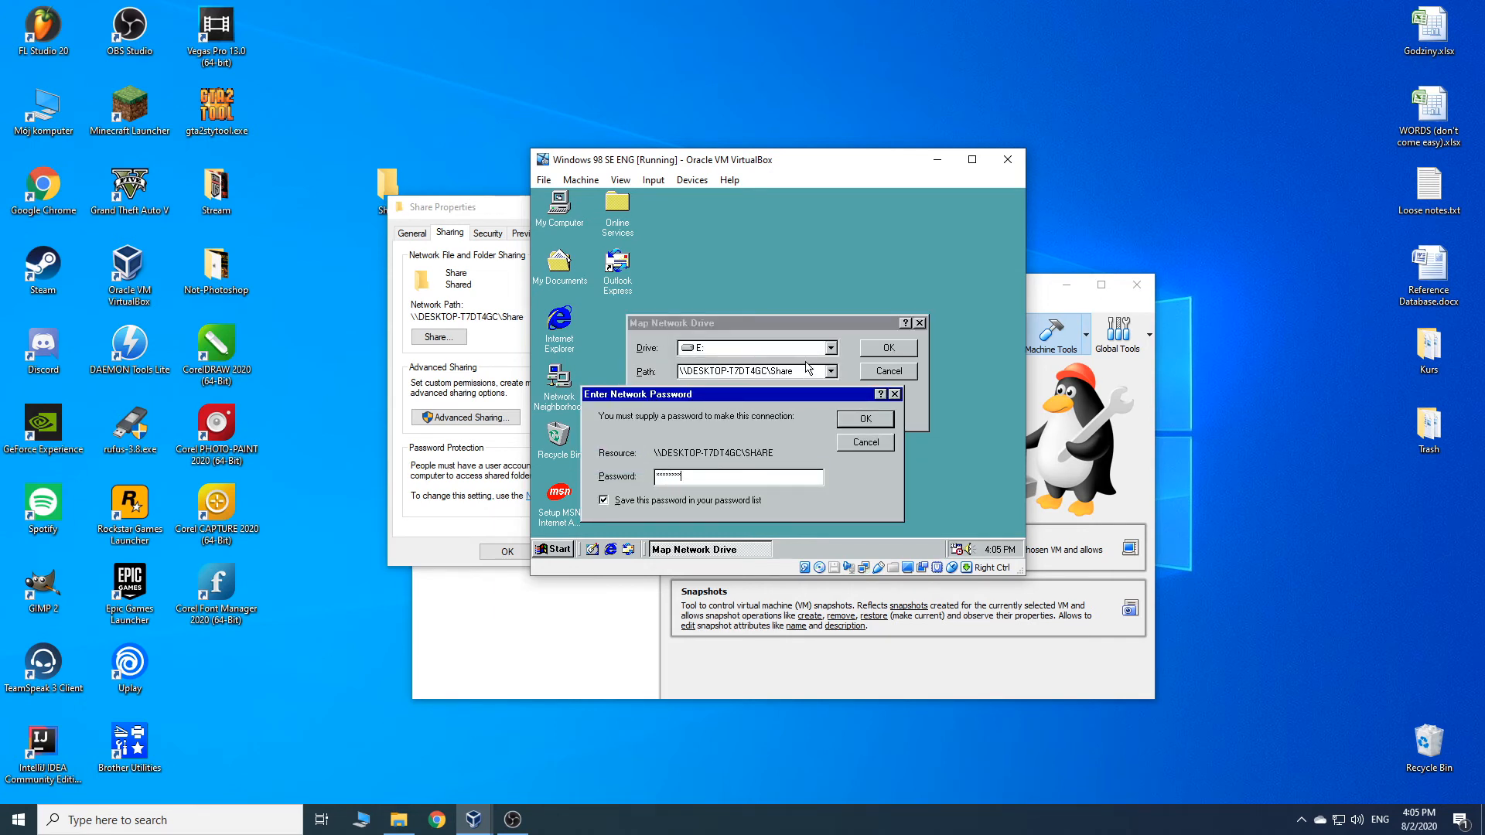
key(Return)
click(788, 403)
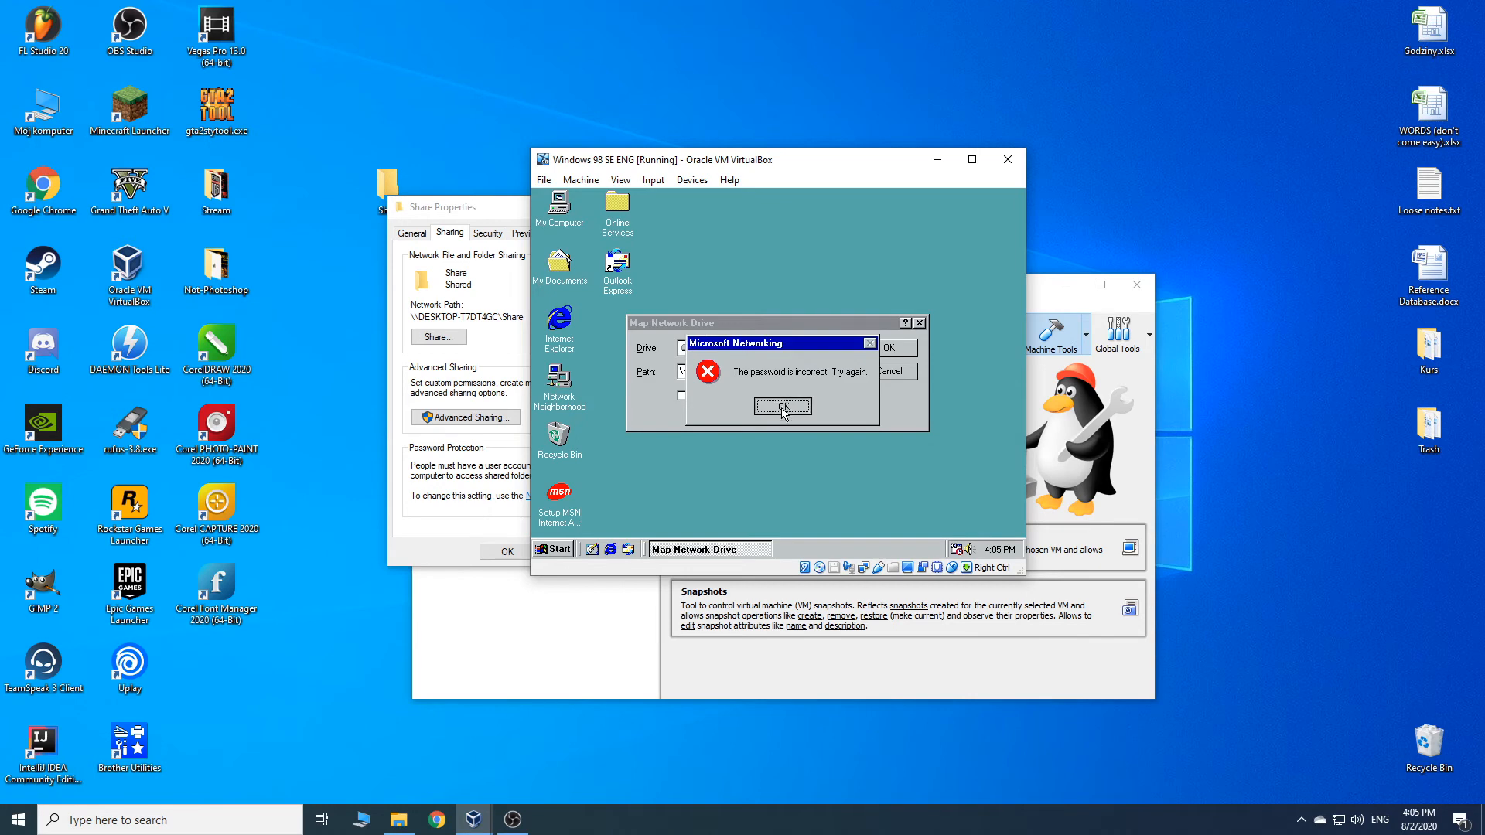
Step: In the host's advanced sharing settings, enable file sharing for 40- or 56-bit encryption devices and turn off password protected sharing
click(19, 819)
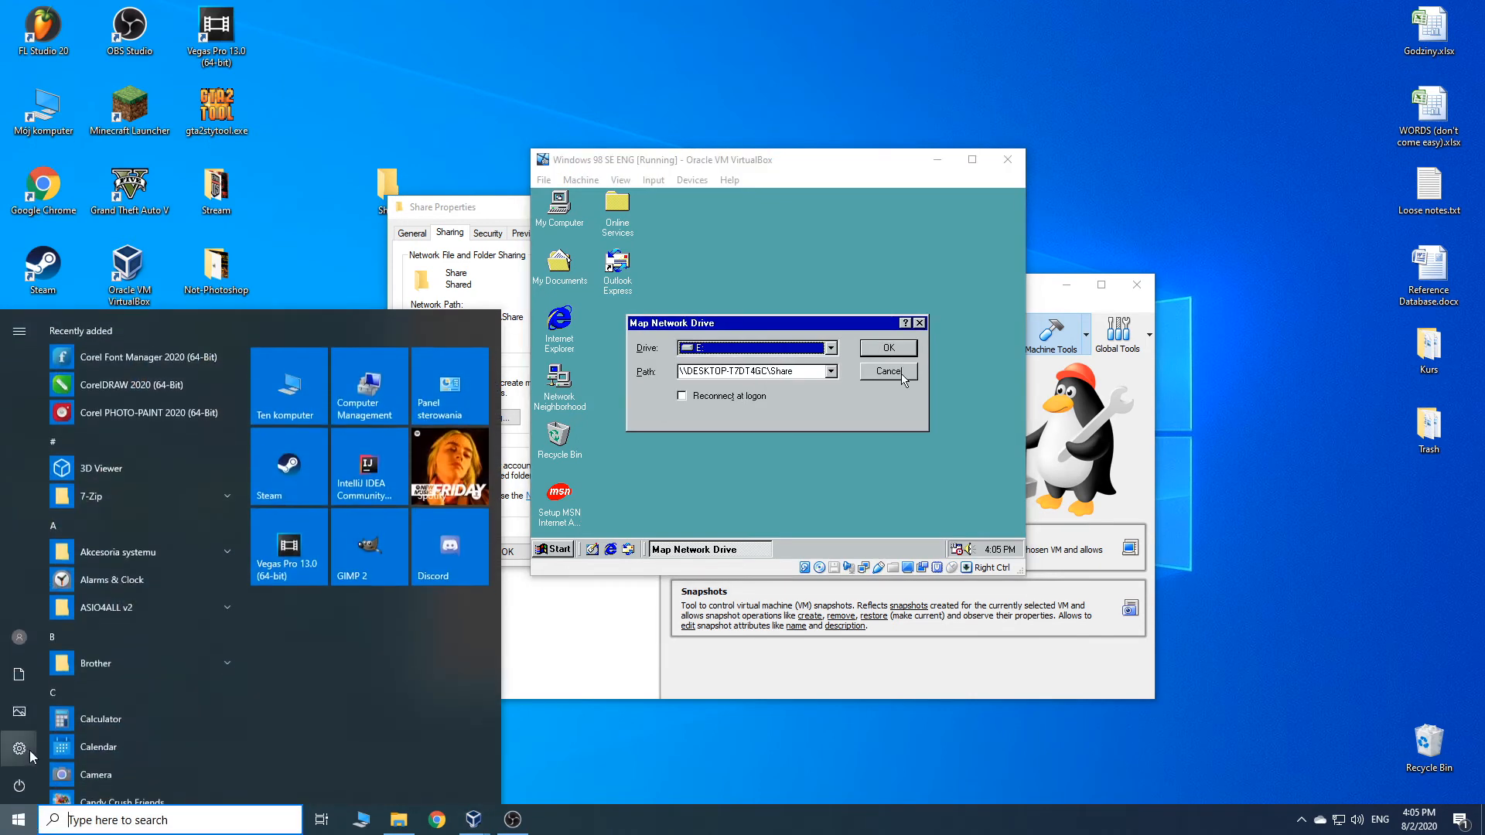
click(22, 748)
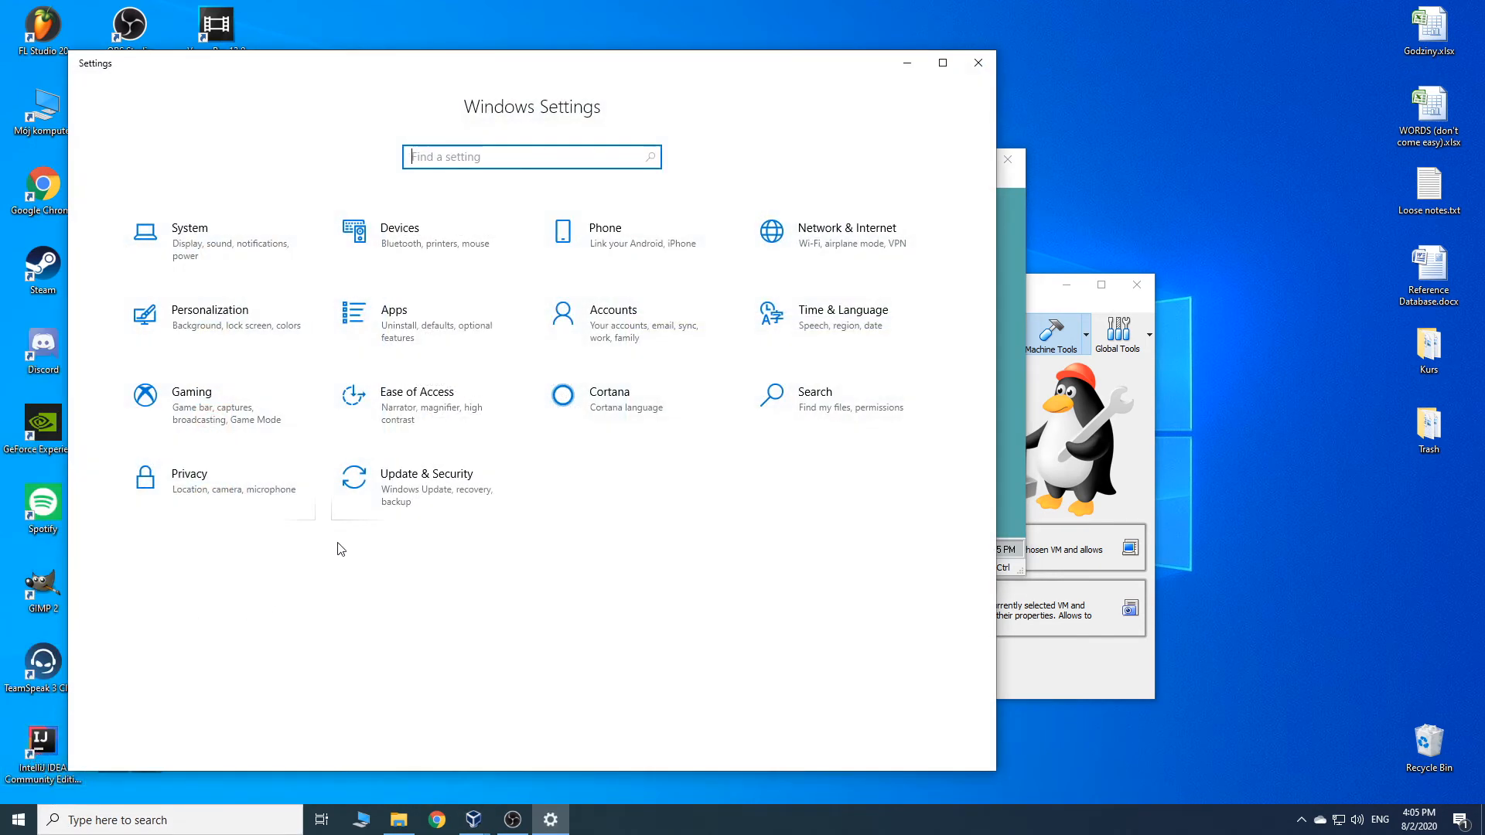
click(851, 245)
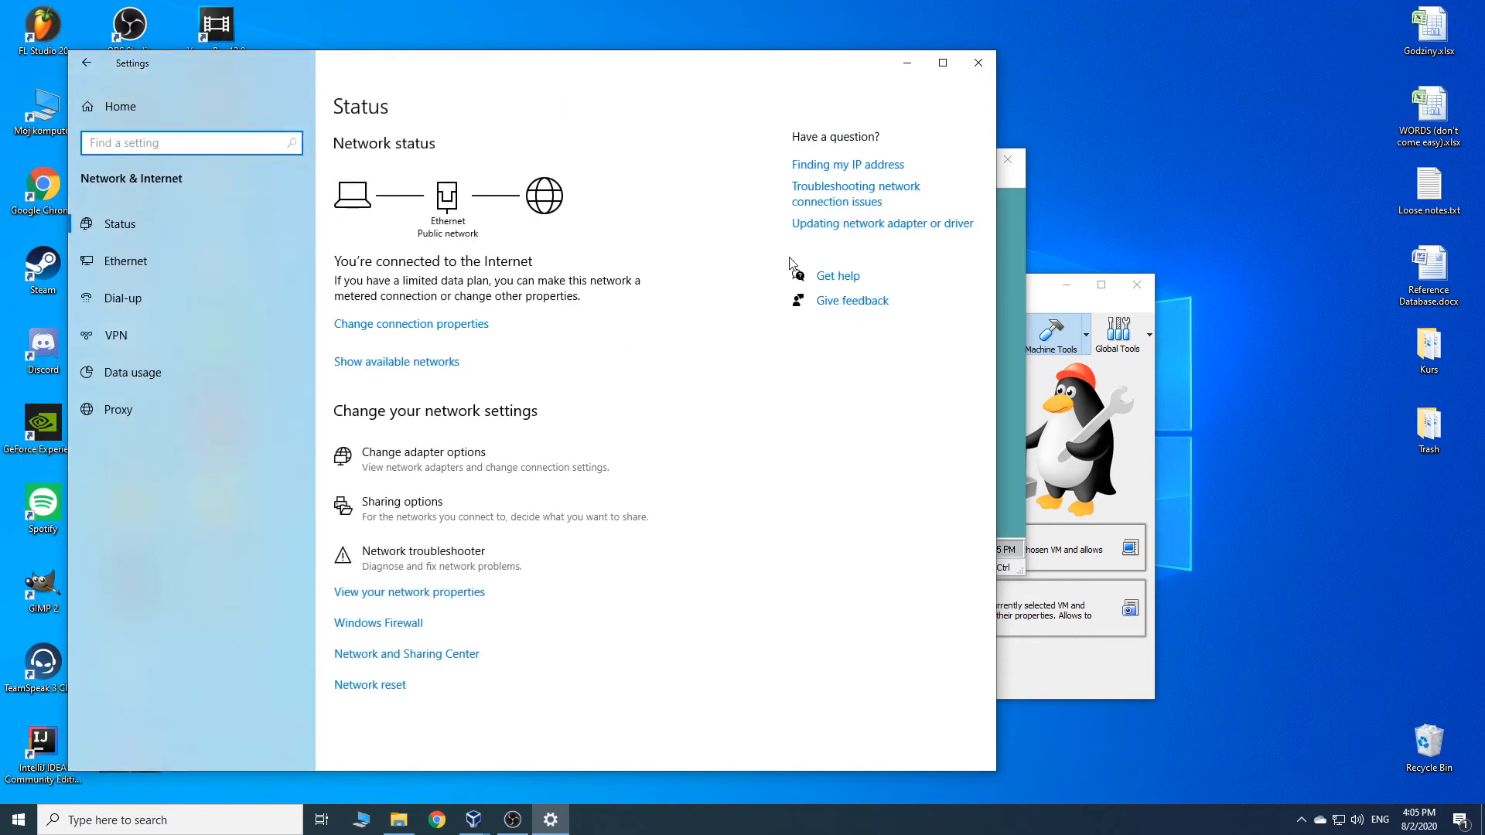
click(411, 509)
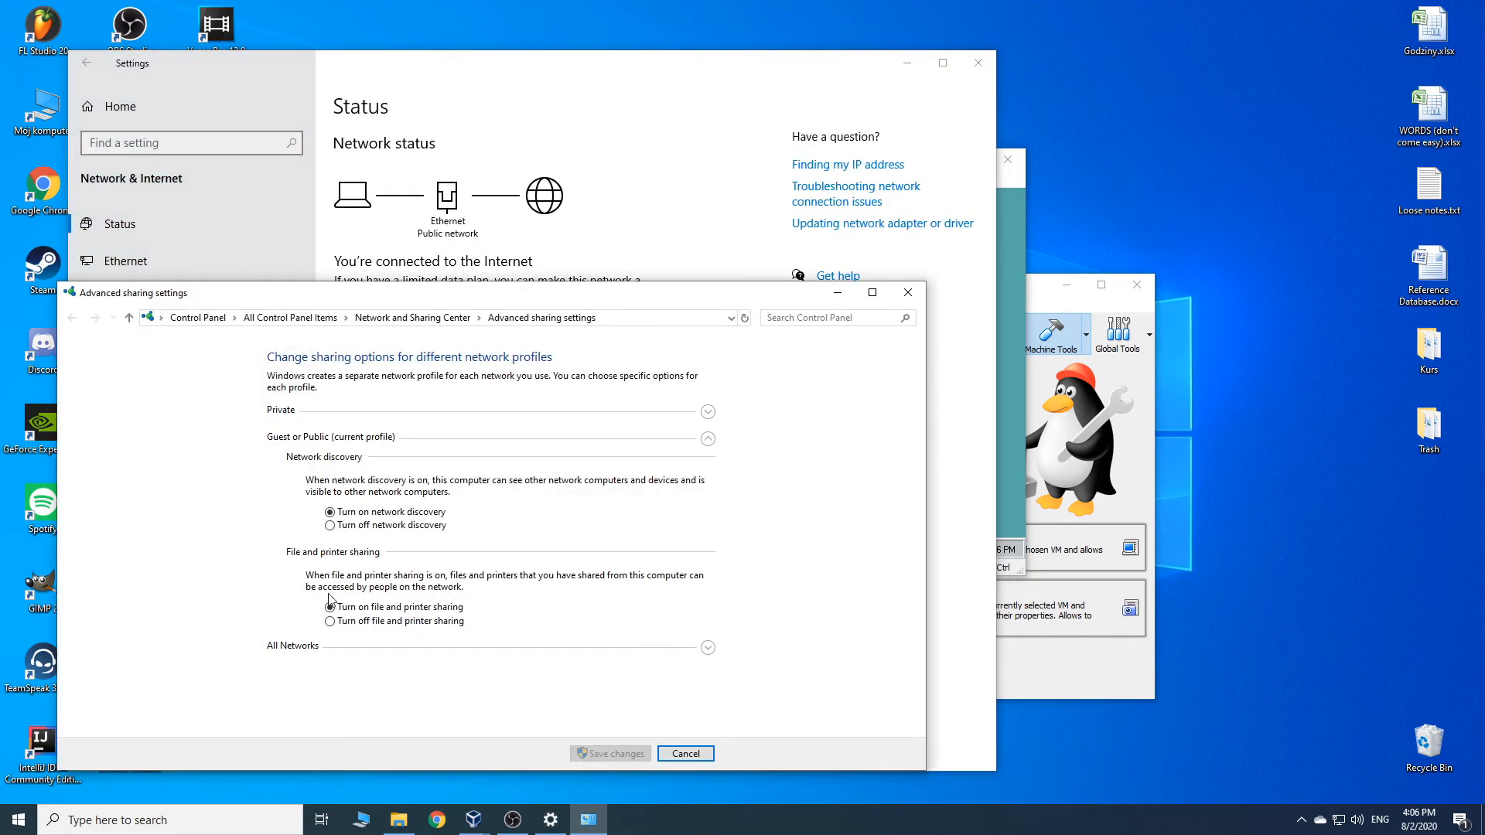
click(288, 648)
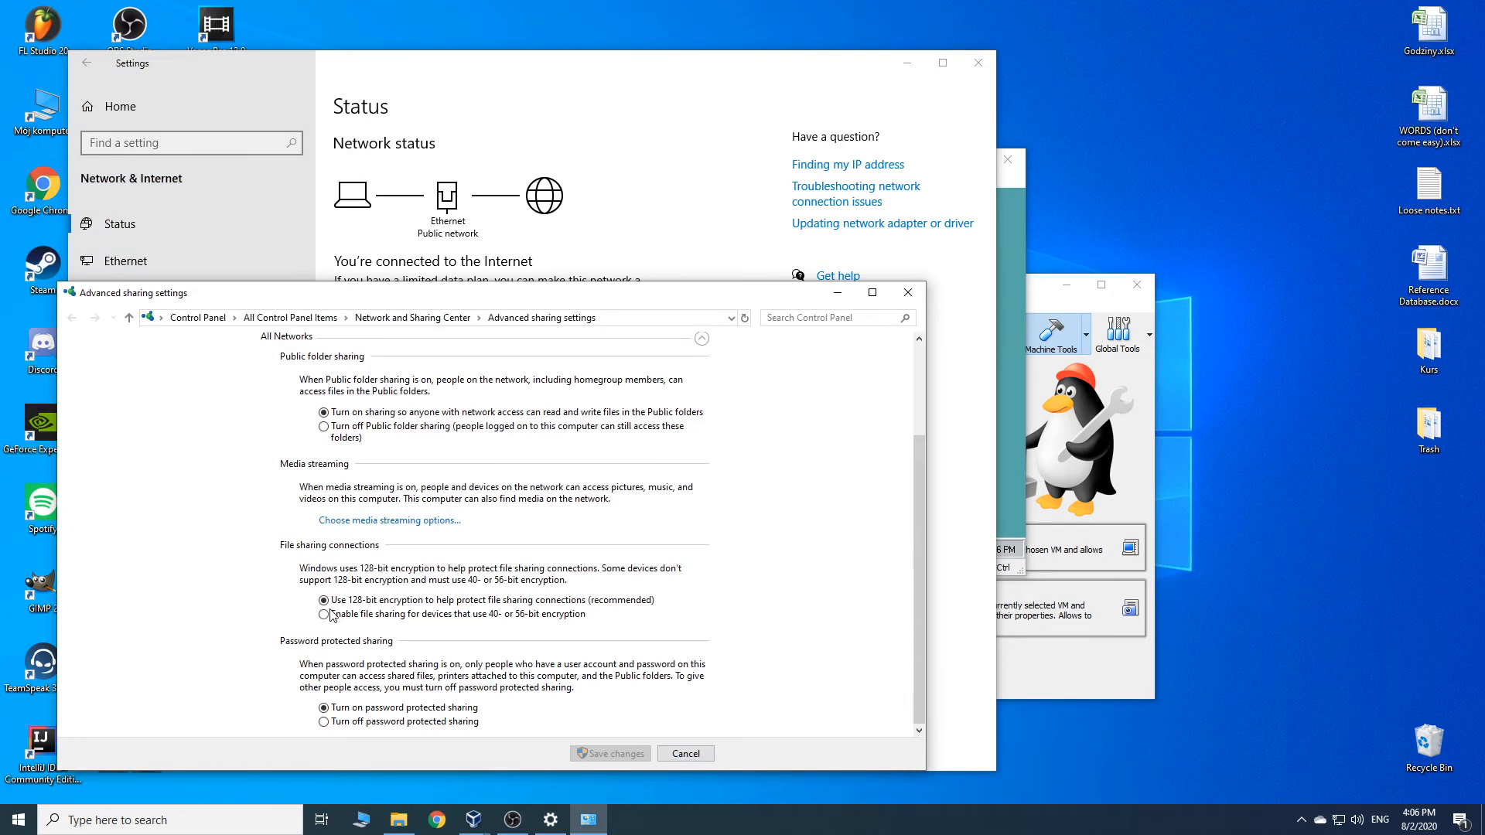
click(324, 615)
click(324, 722)
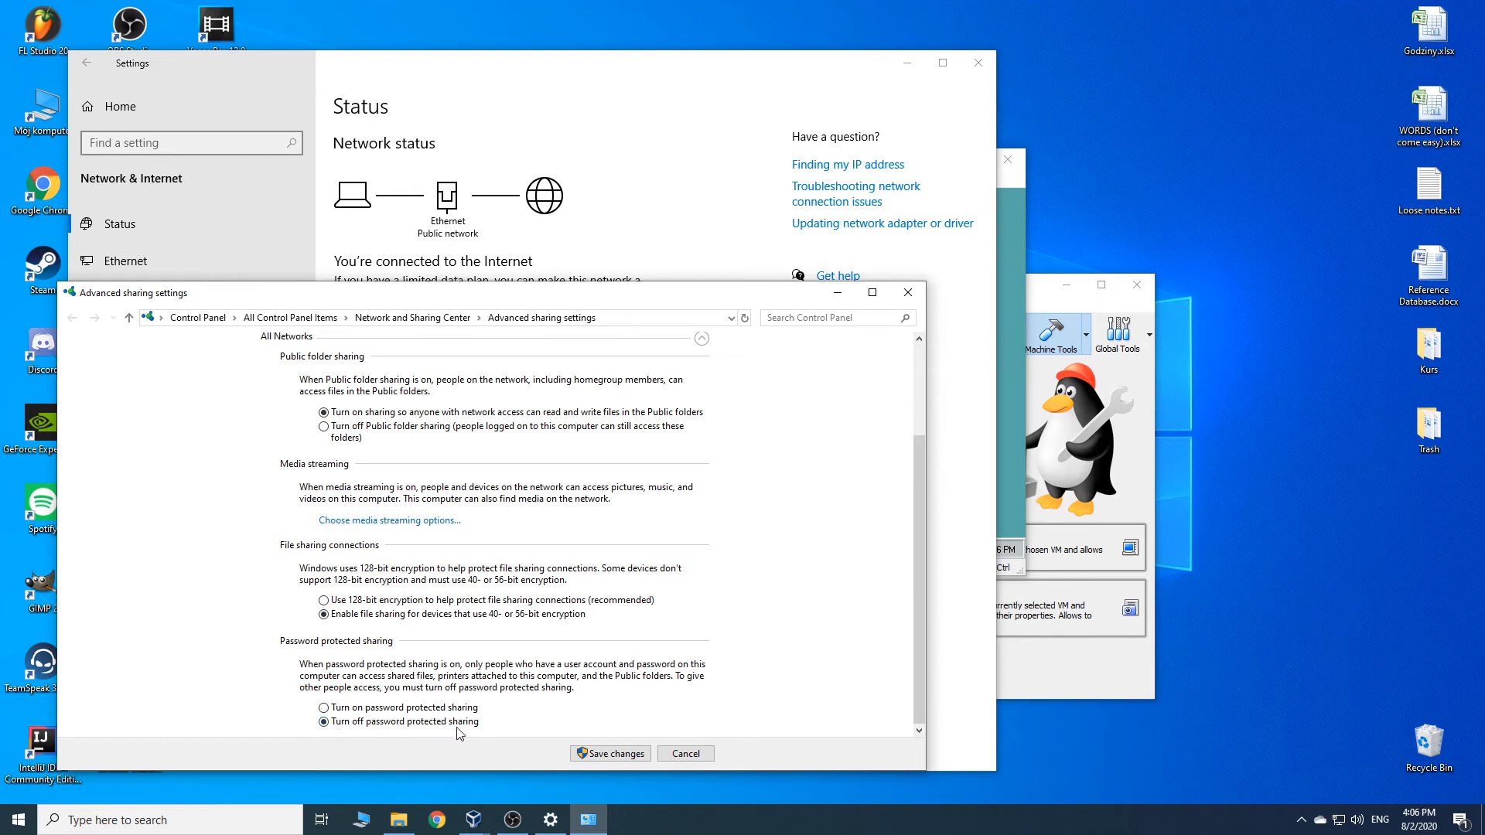
click(611, 754)
click(978, 62)
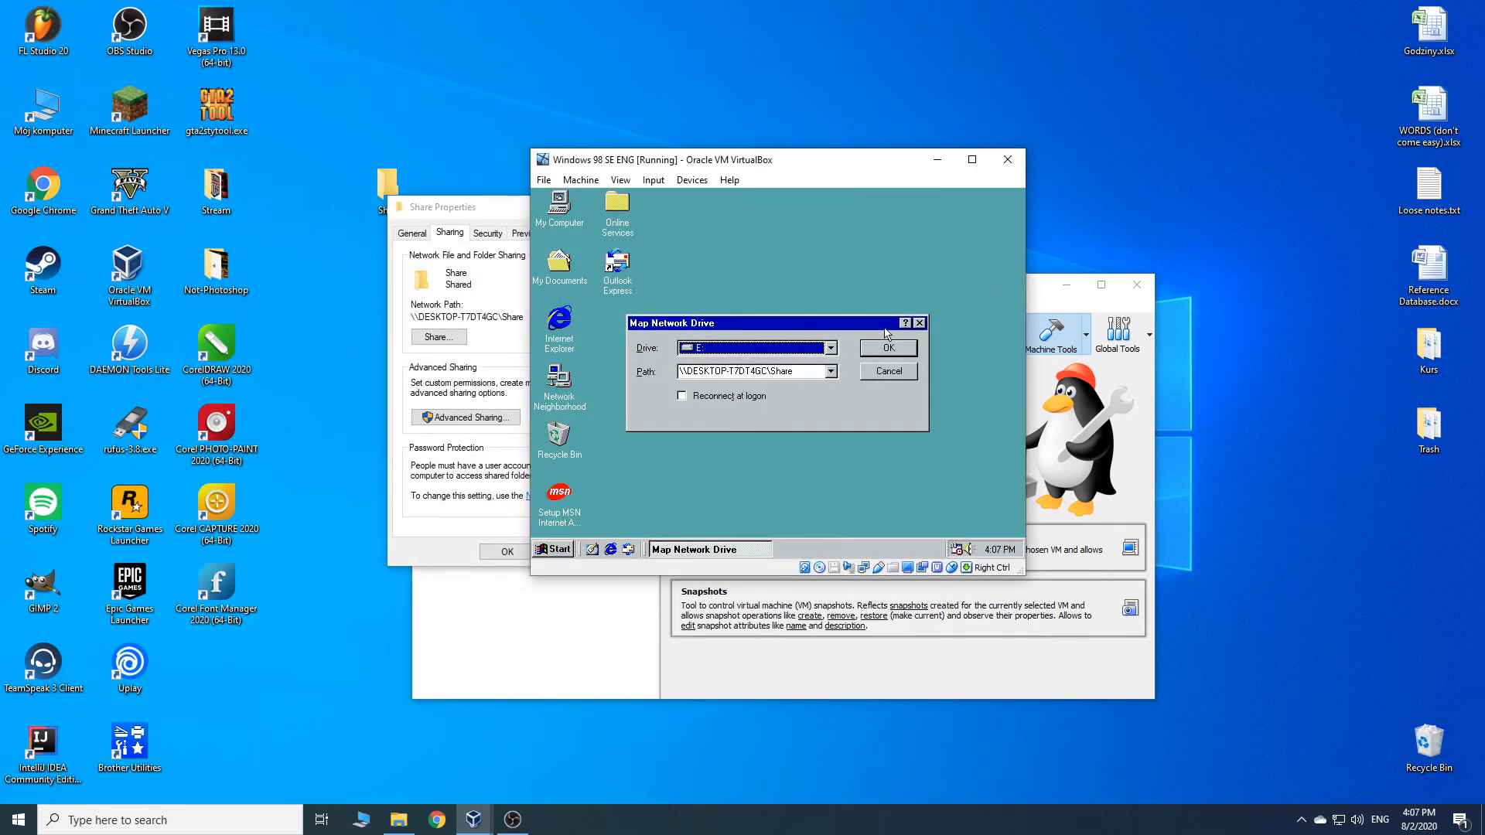
Step: Try again to map the host's Share folder as drive E: in the guest and retry accessing it
click(880, 350)
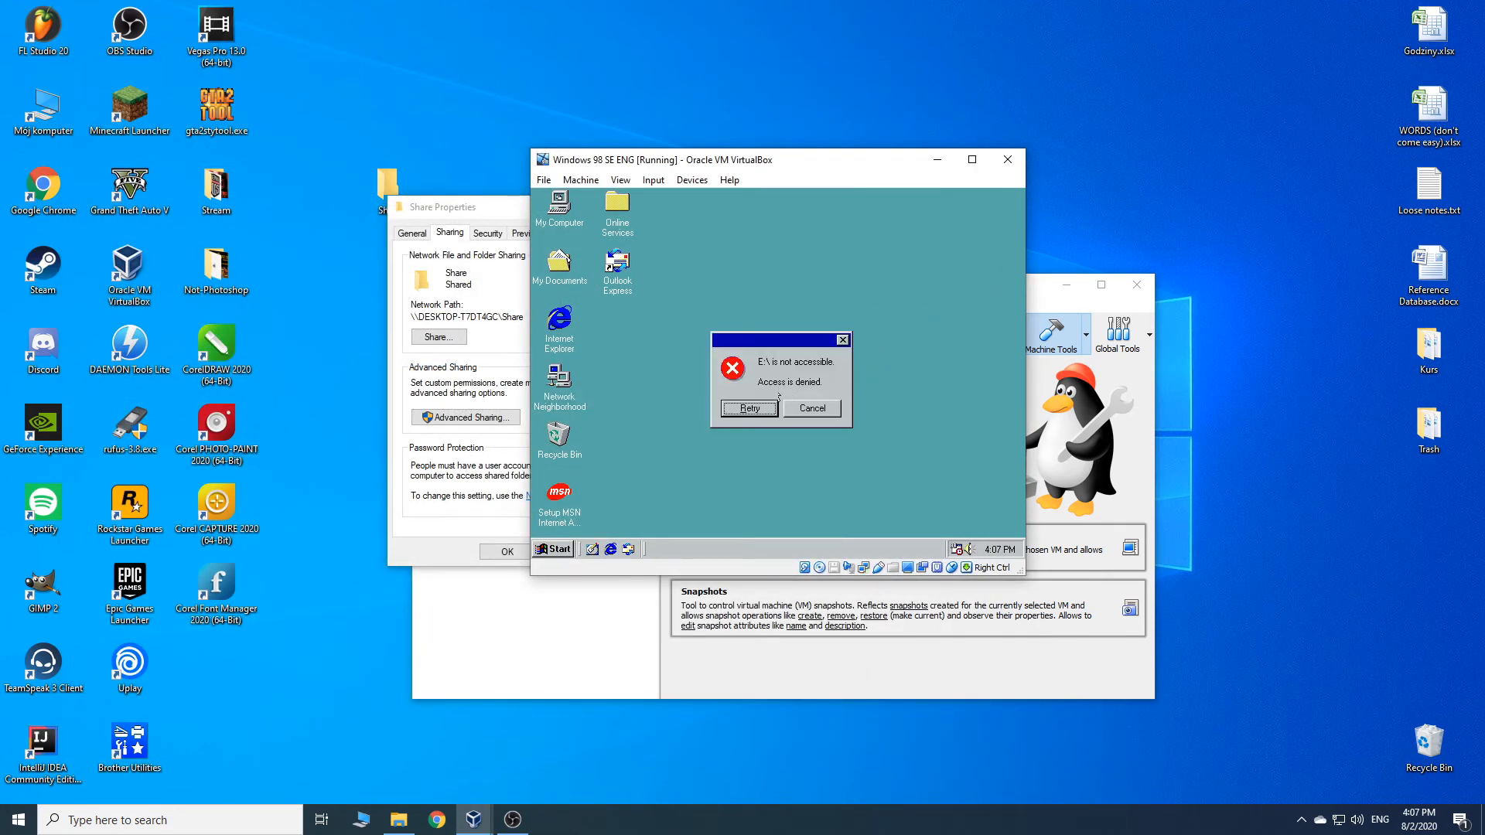
click(745, 410)
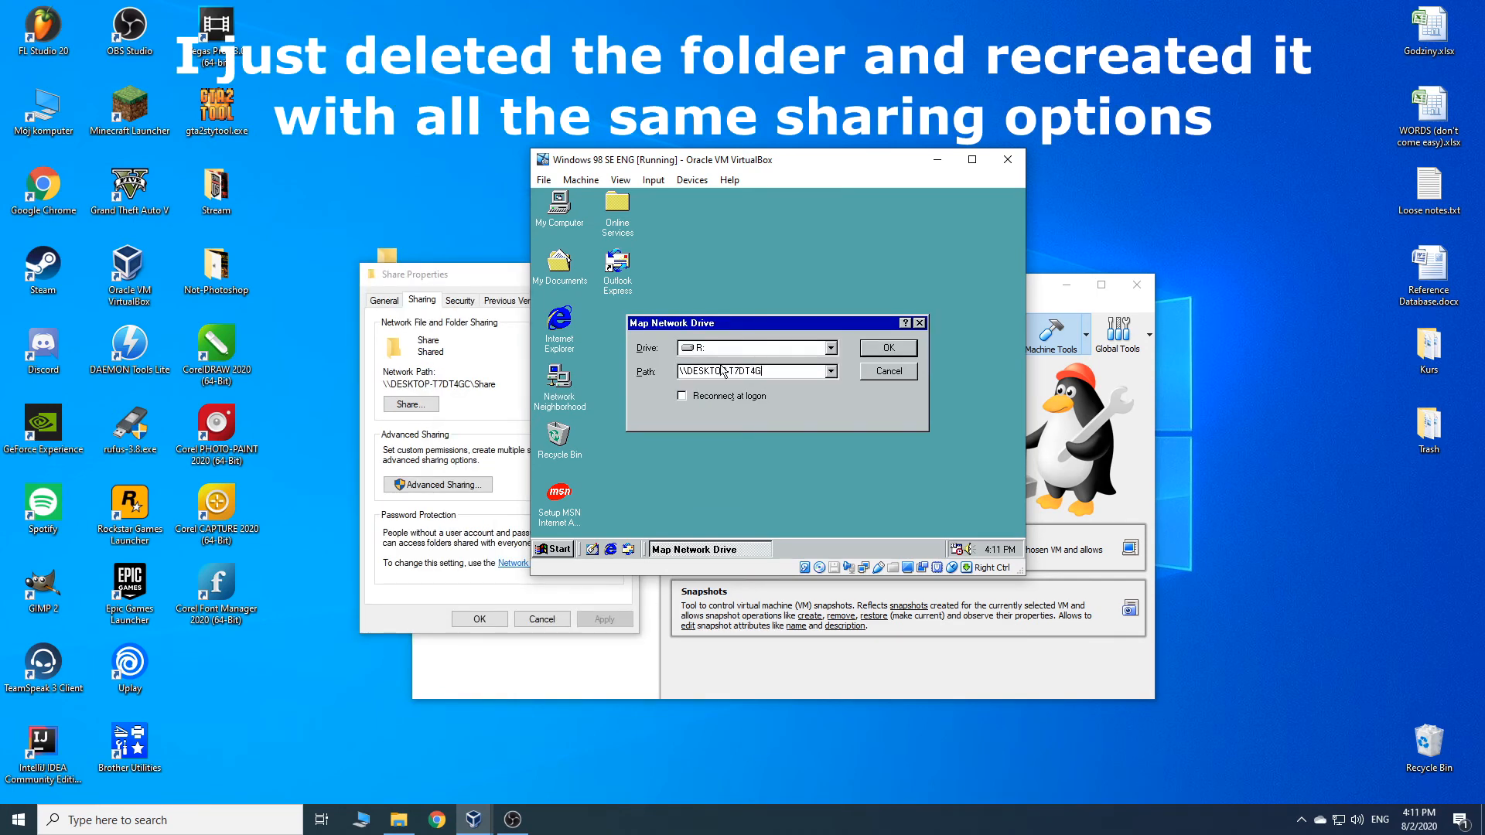
Step: Map \\DESKTOP-T7DT4GC\Share as drive R: in the guest with Reconnect at logon enabled
click(683, 396)
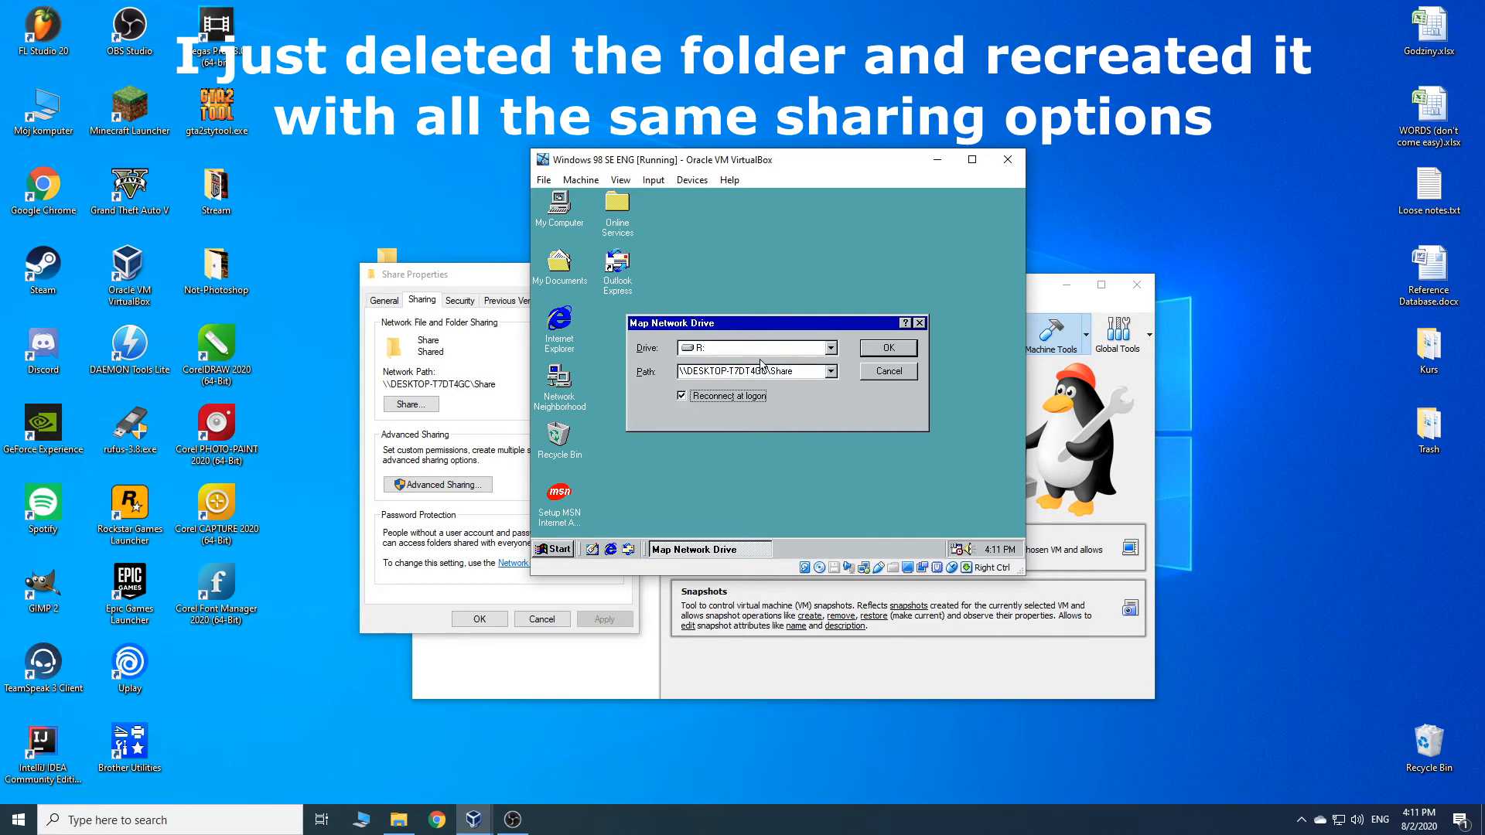
click(887, 349)
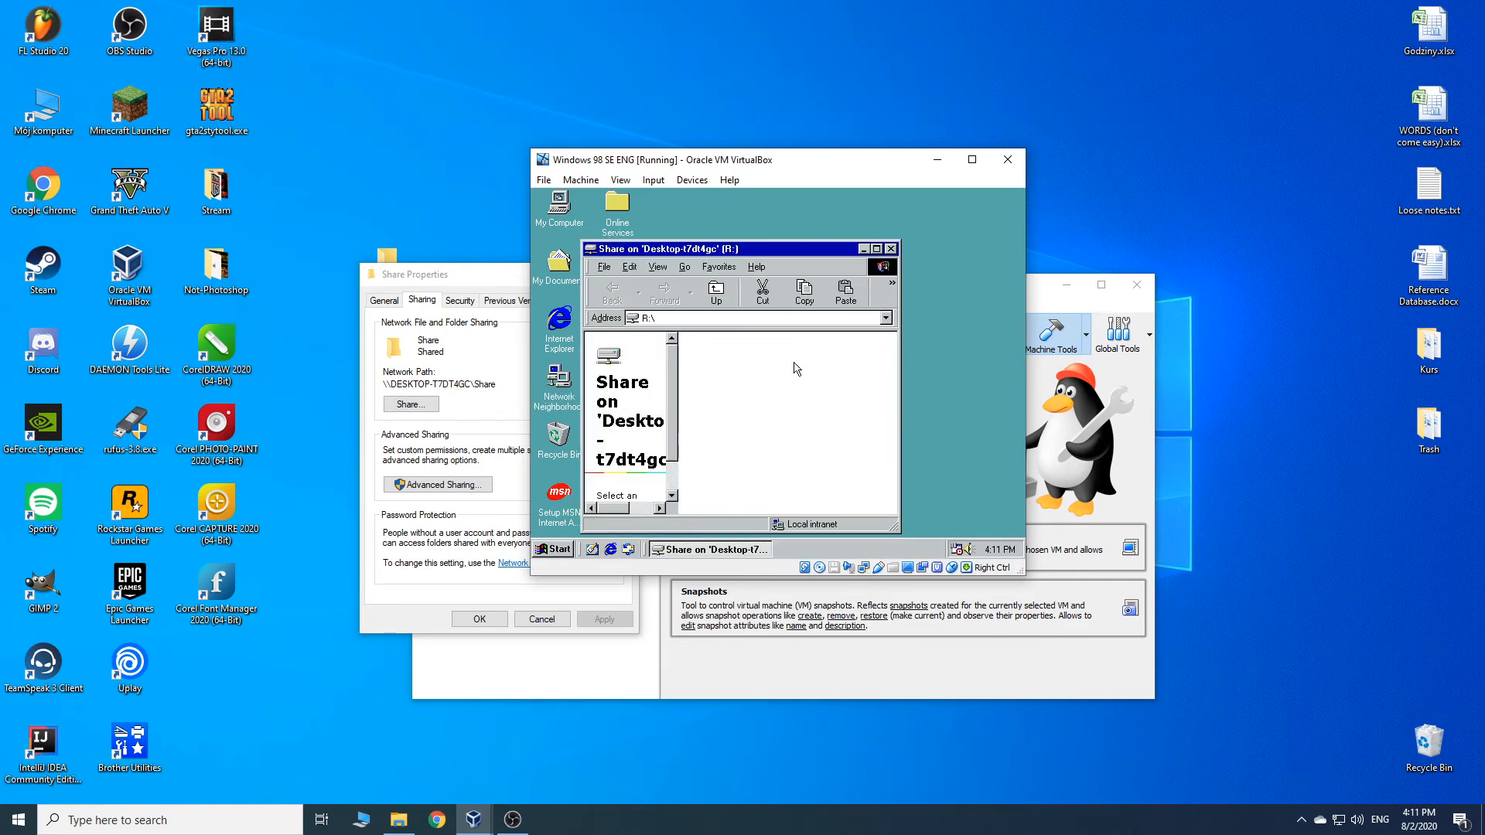
click(877, 248)
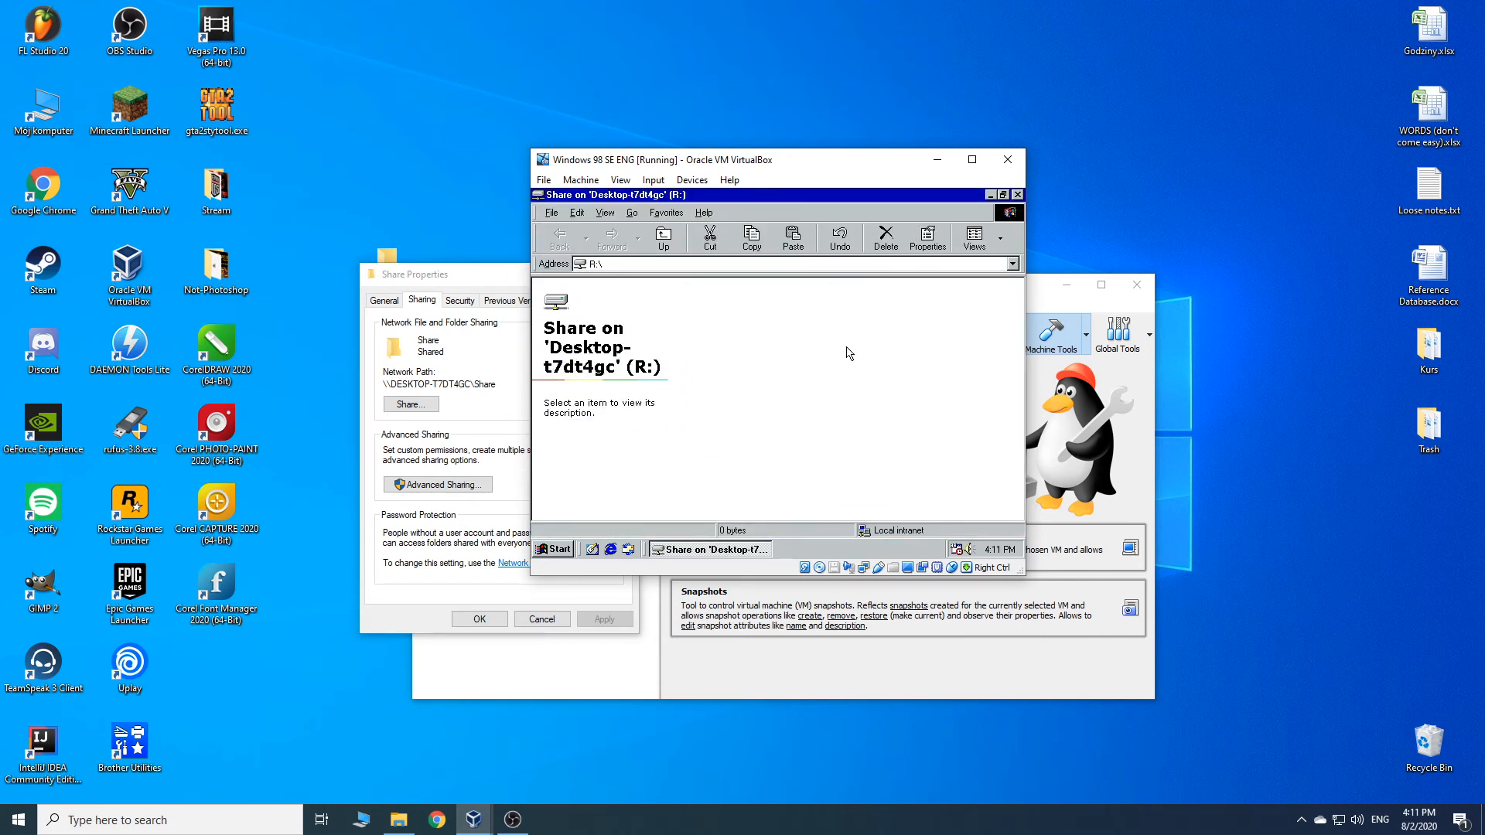
click(1002, 195)
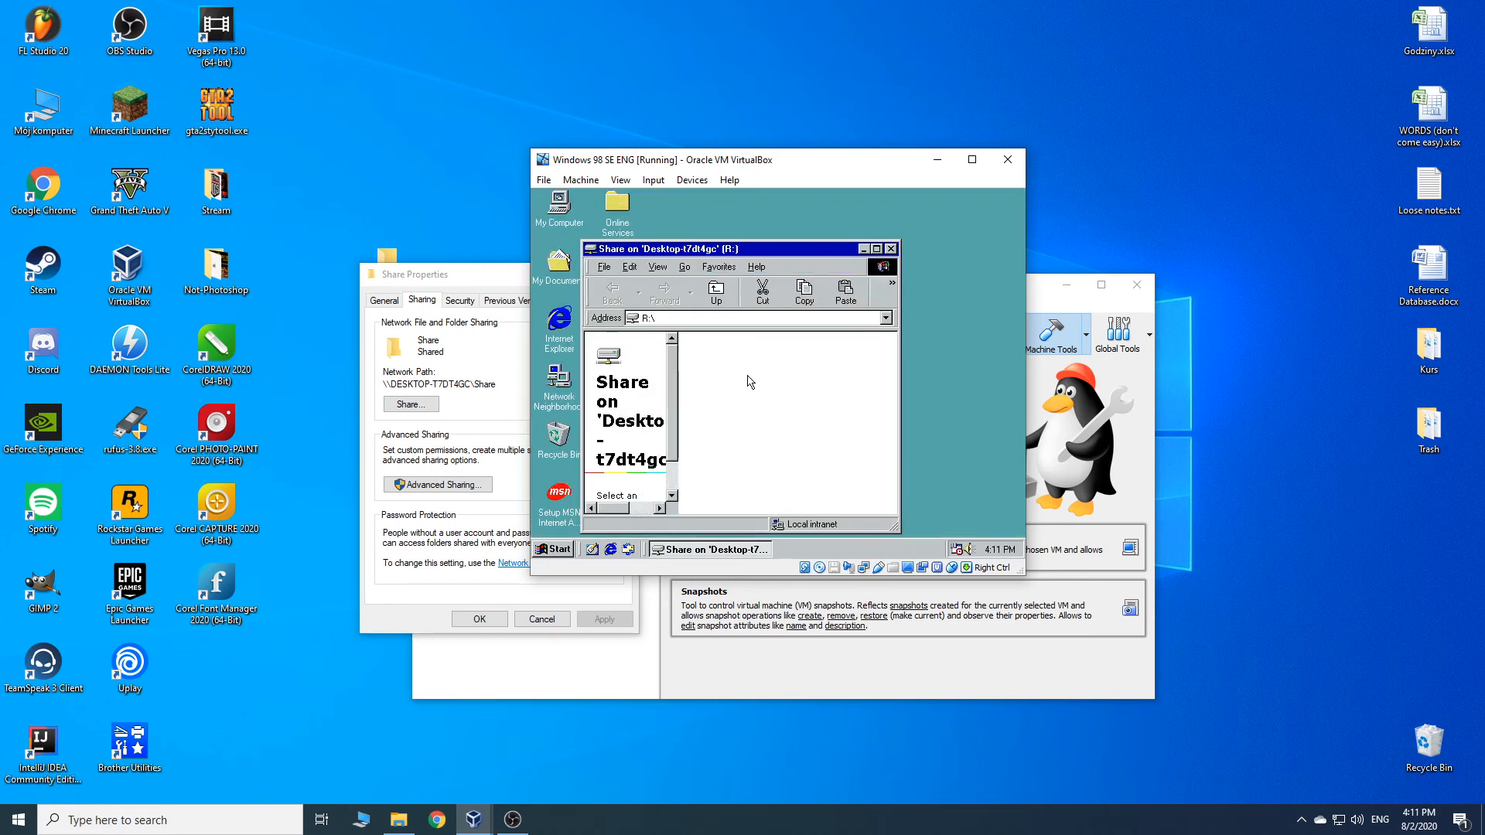
Step: Create a text document on drive R:, enter "hfghfghfg" in it, save it and close the drive window
right_click(749, 377)
mouse_move(829, 512)
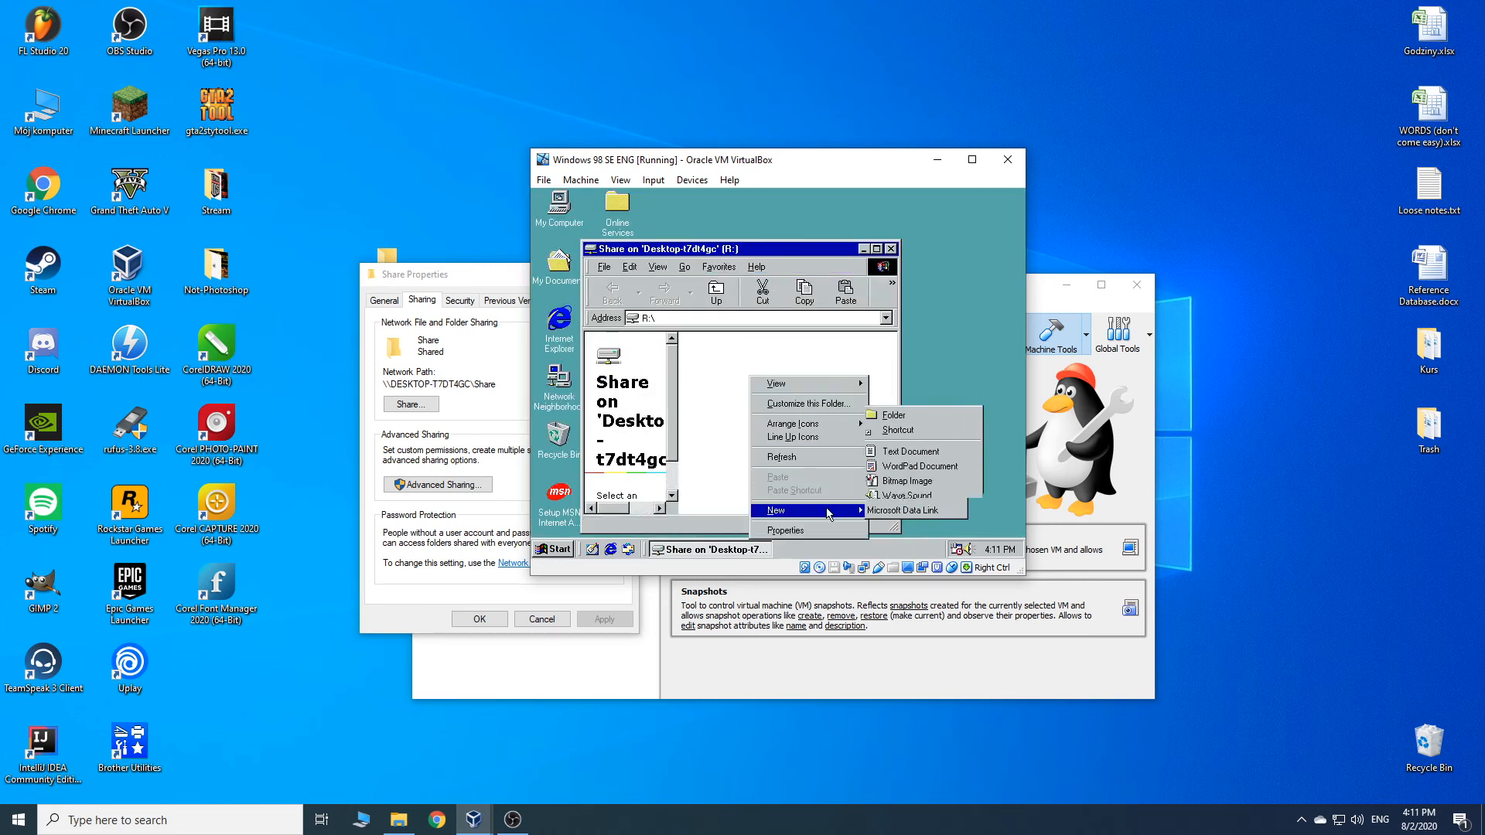
click(917, 451)
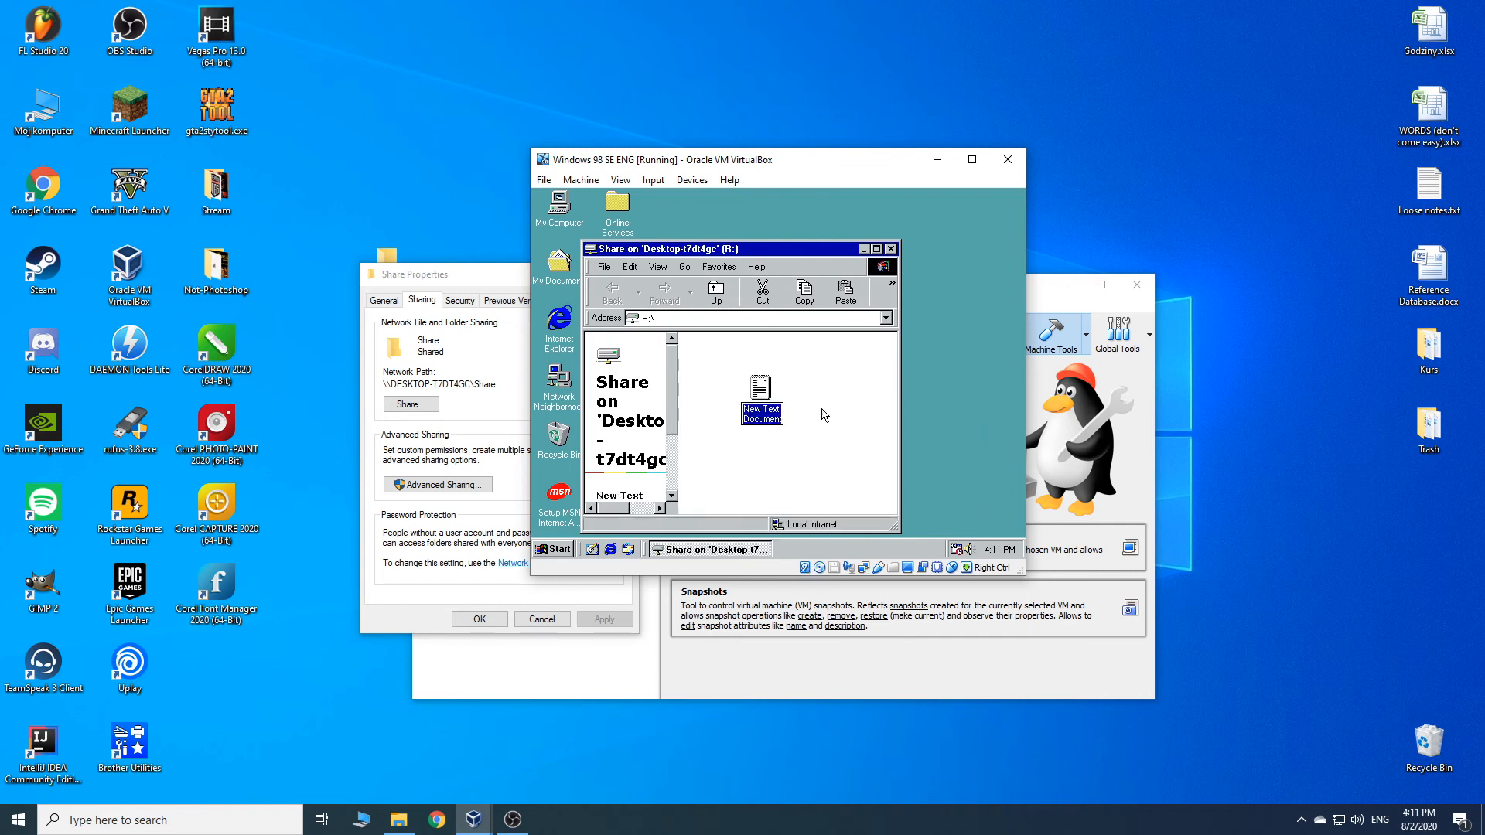
click(761, 400)
double_click(760, 391)
text(hfghfghfg)
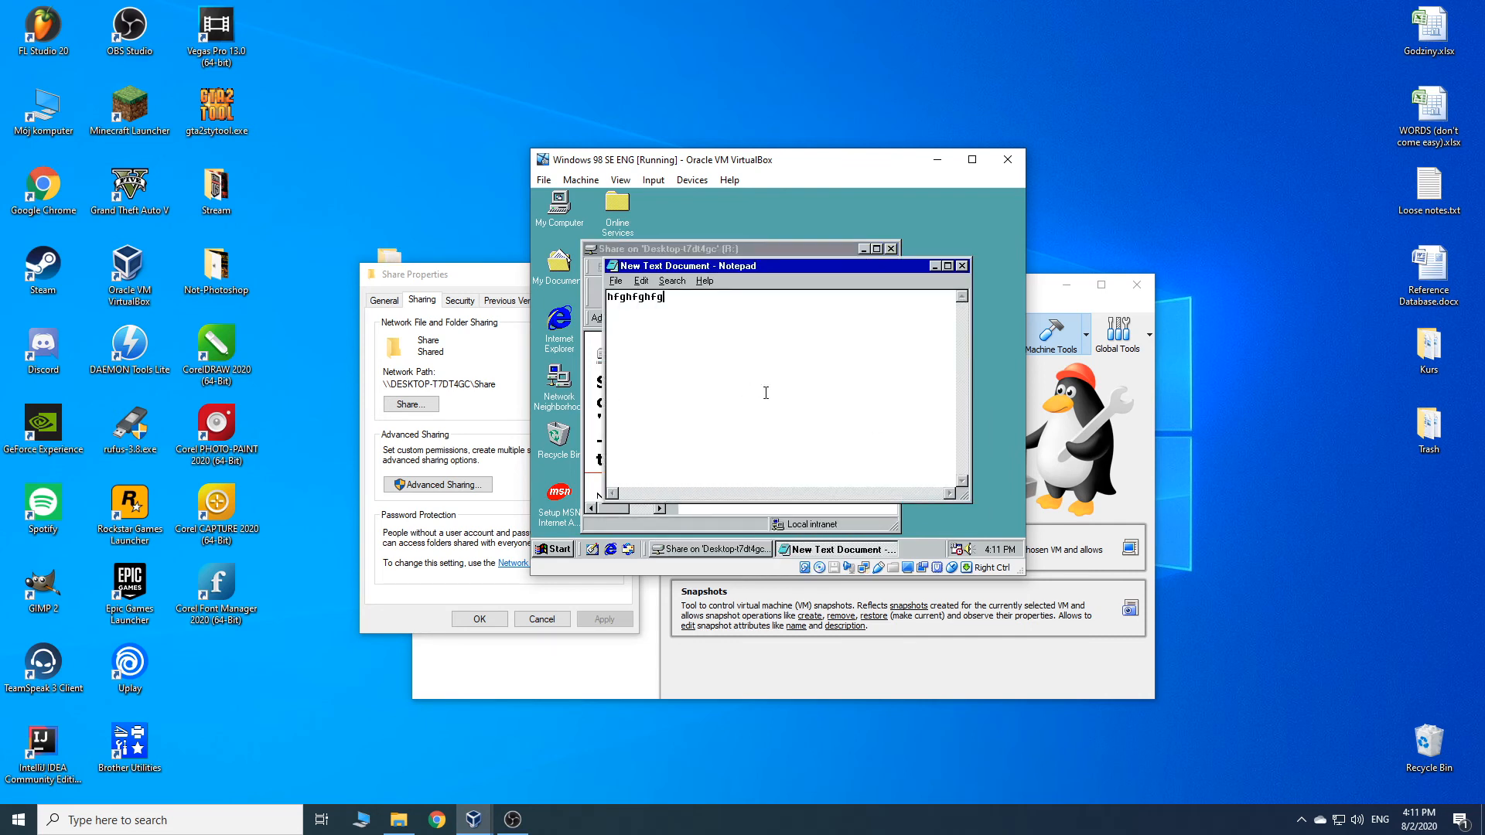
click(961, 266)
click(720, 402)
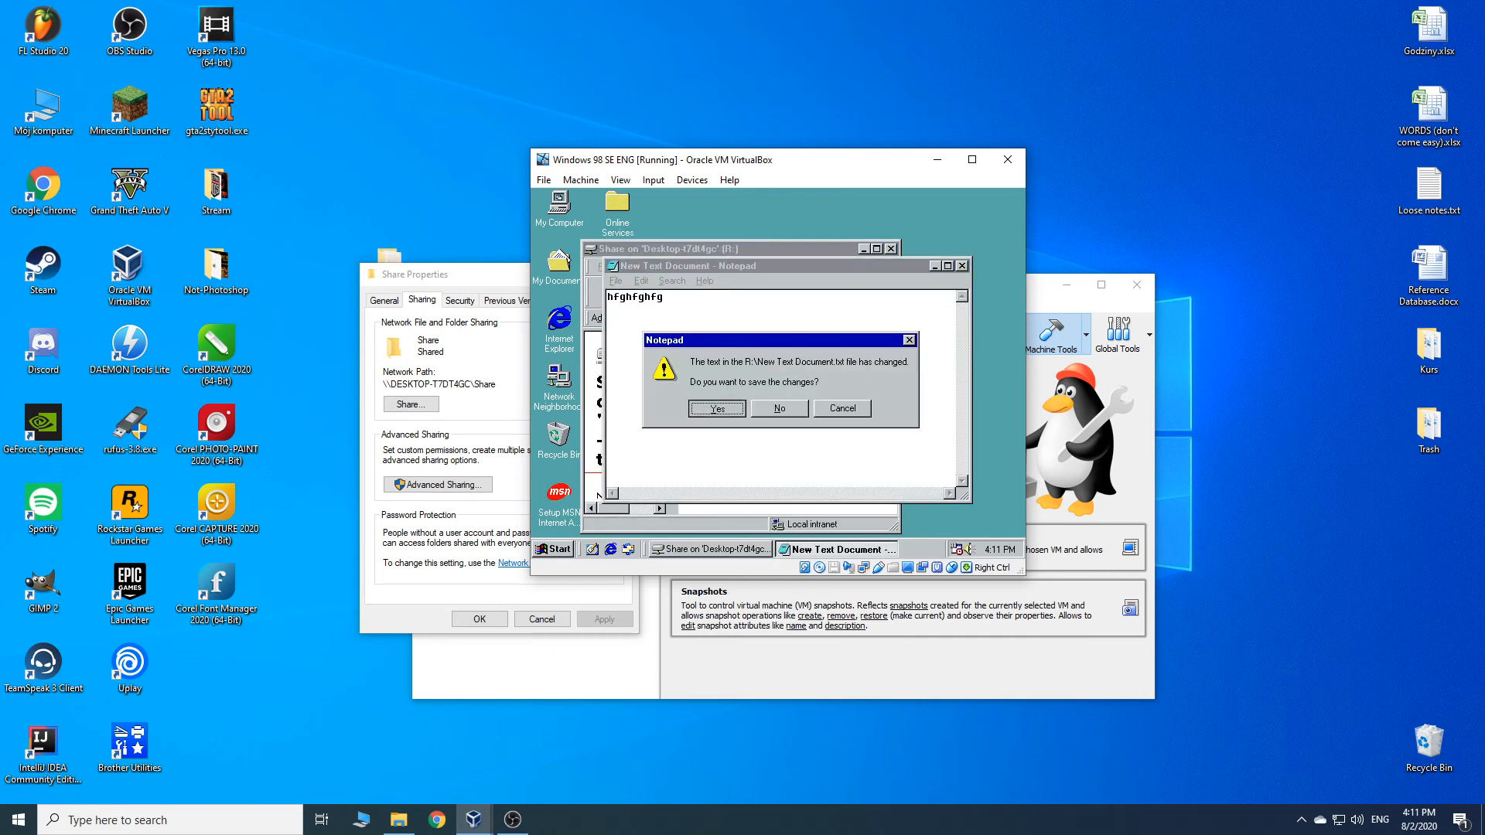
click(890, 249)
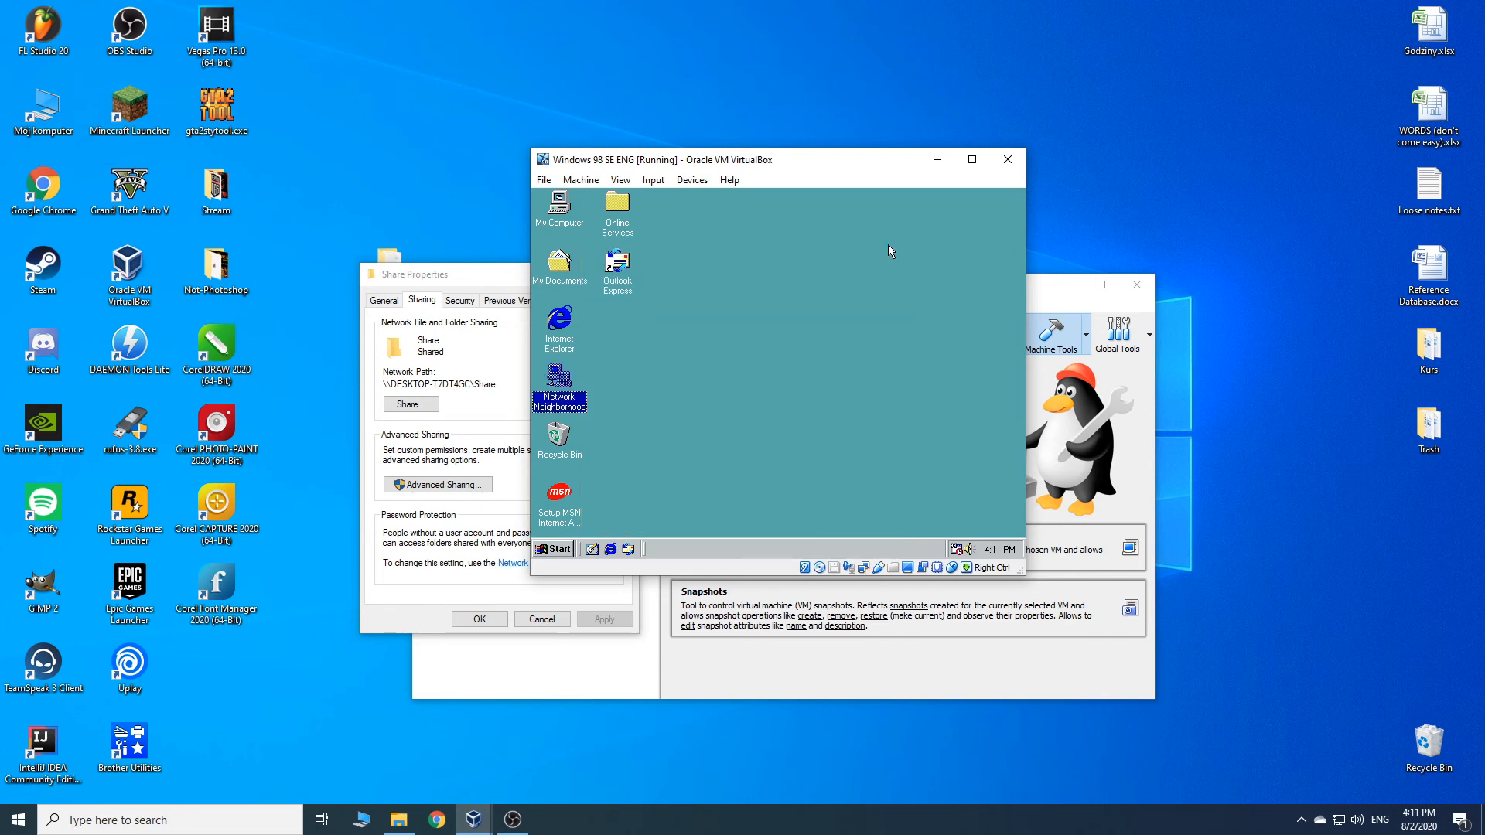
Step: Open New Text Document.txt from the host's Share folder, add the line "Works like a charm." and save it
double_click(389, 255)
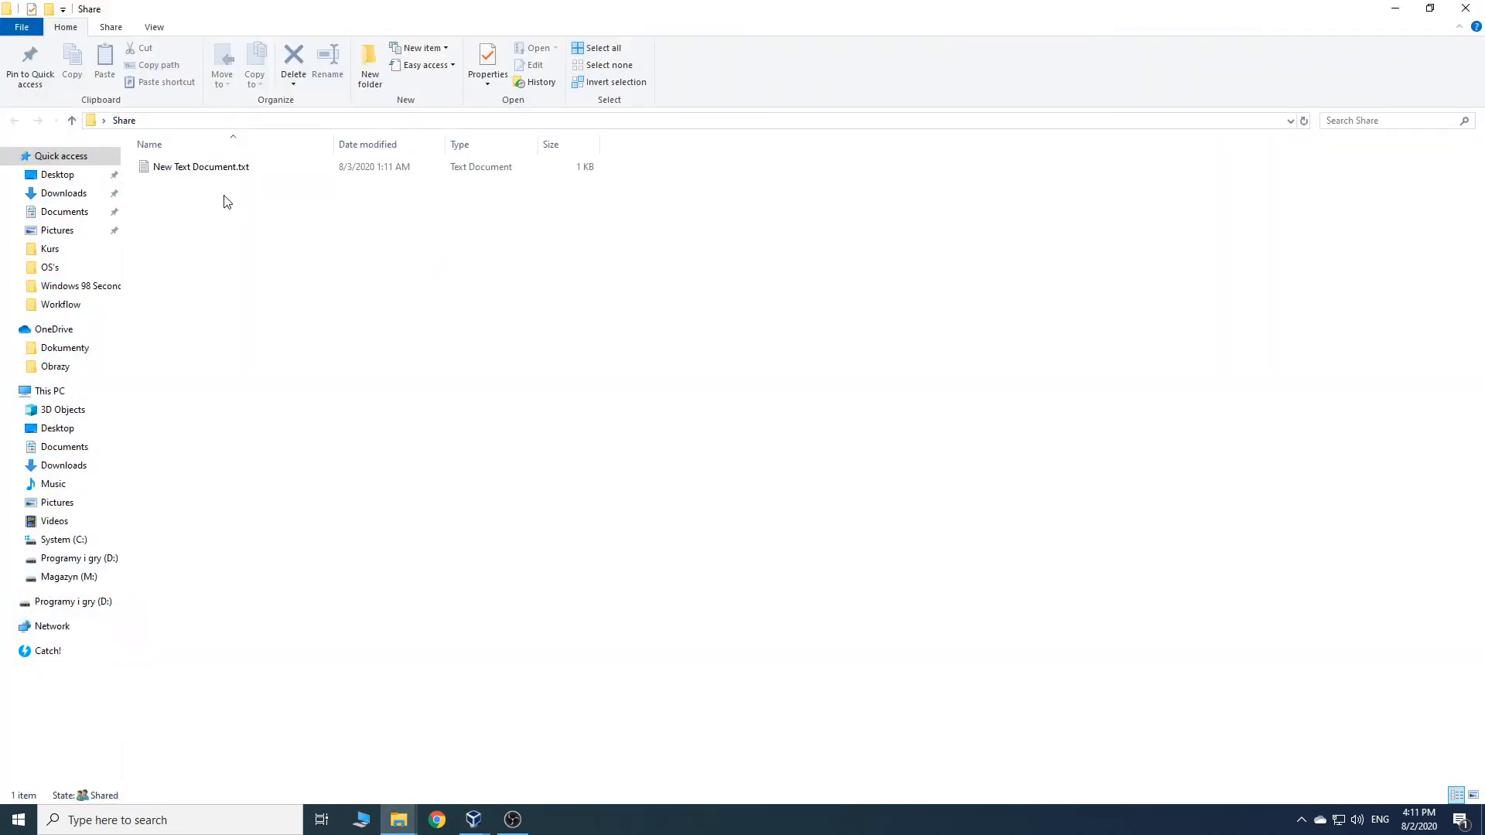
click(223, 170)
double_click(224, 174)
click(971, 174)
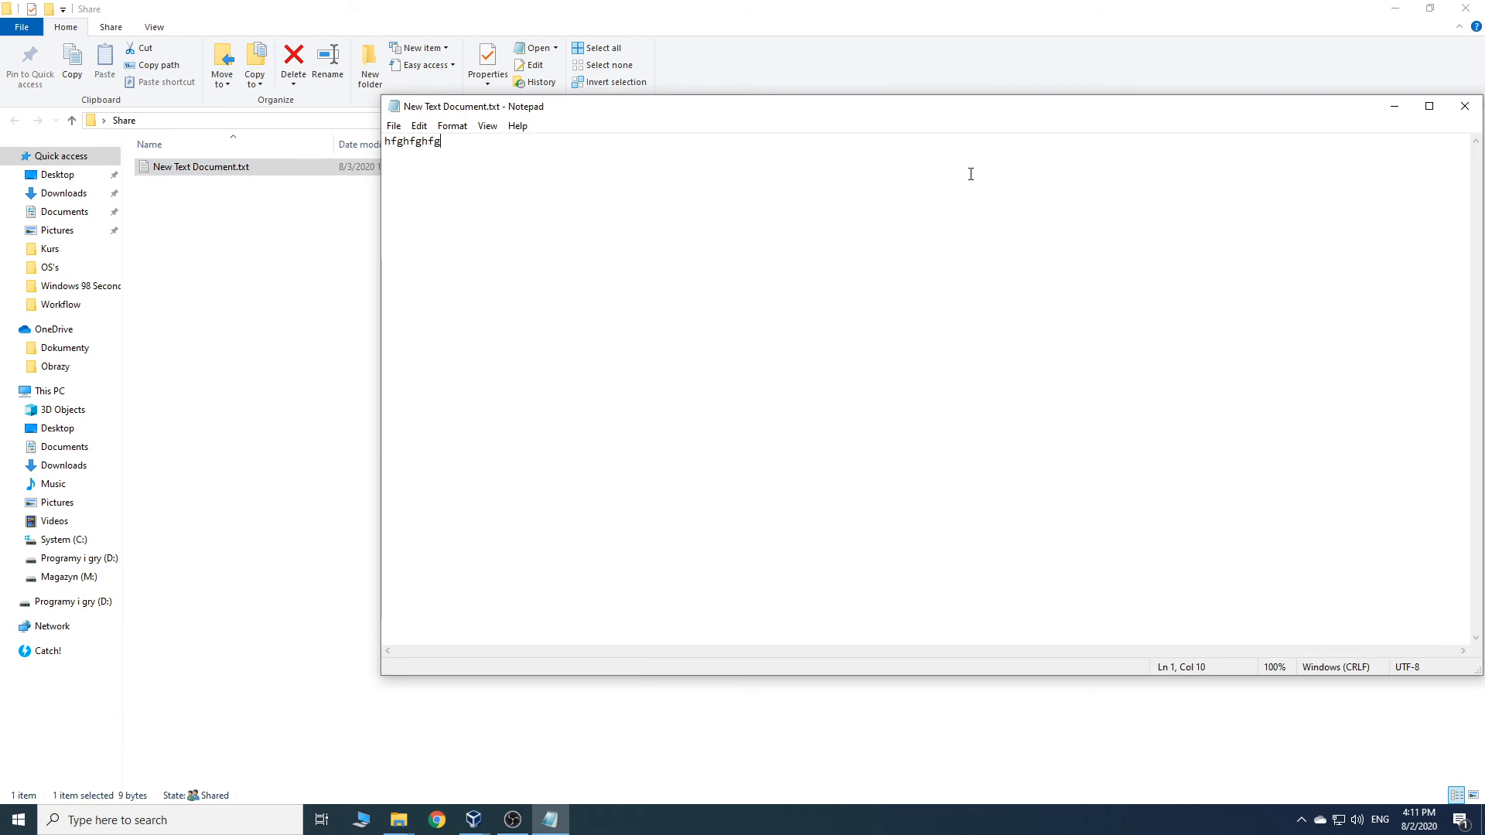
key(Return)
key(Return)
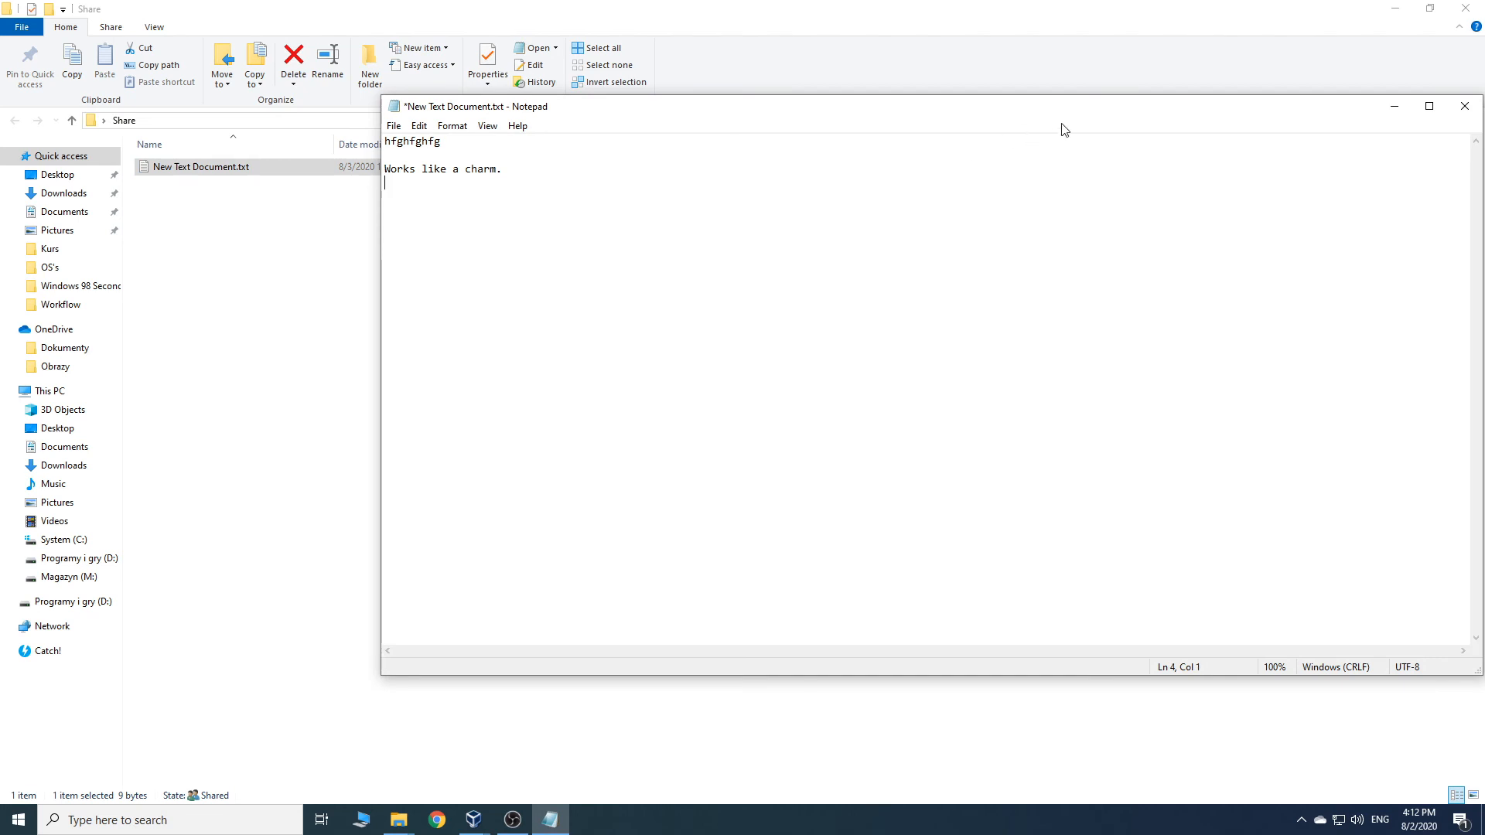
key(ctrl+s)
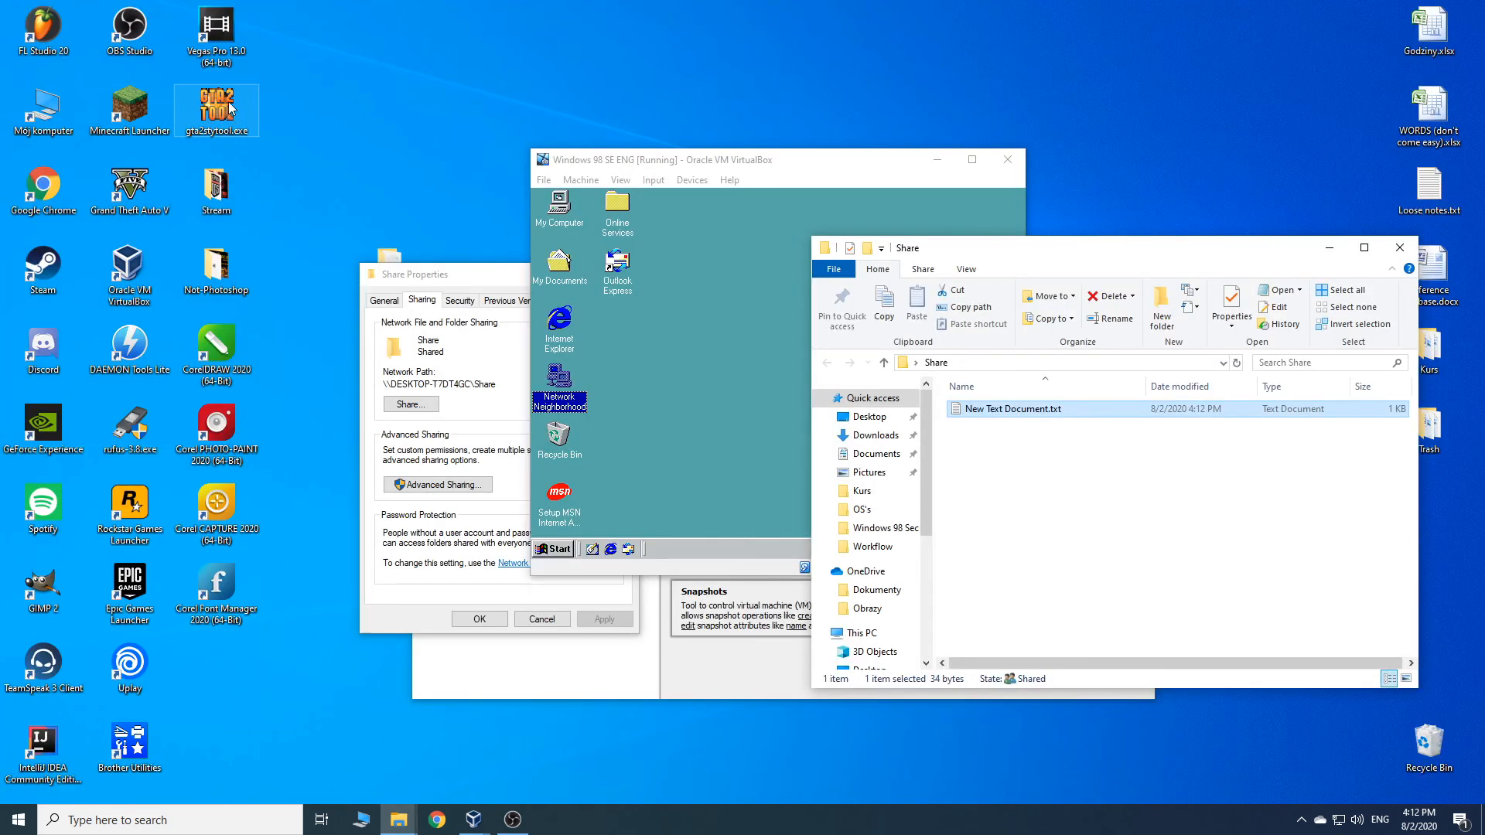
Step: Move gta2stytool.exe from the host desktop into the Share folder
drag(225, 111, 1106, 495)
click(1165, 515)
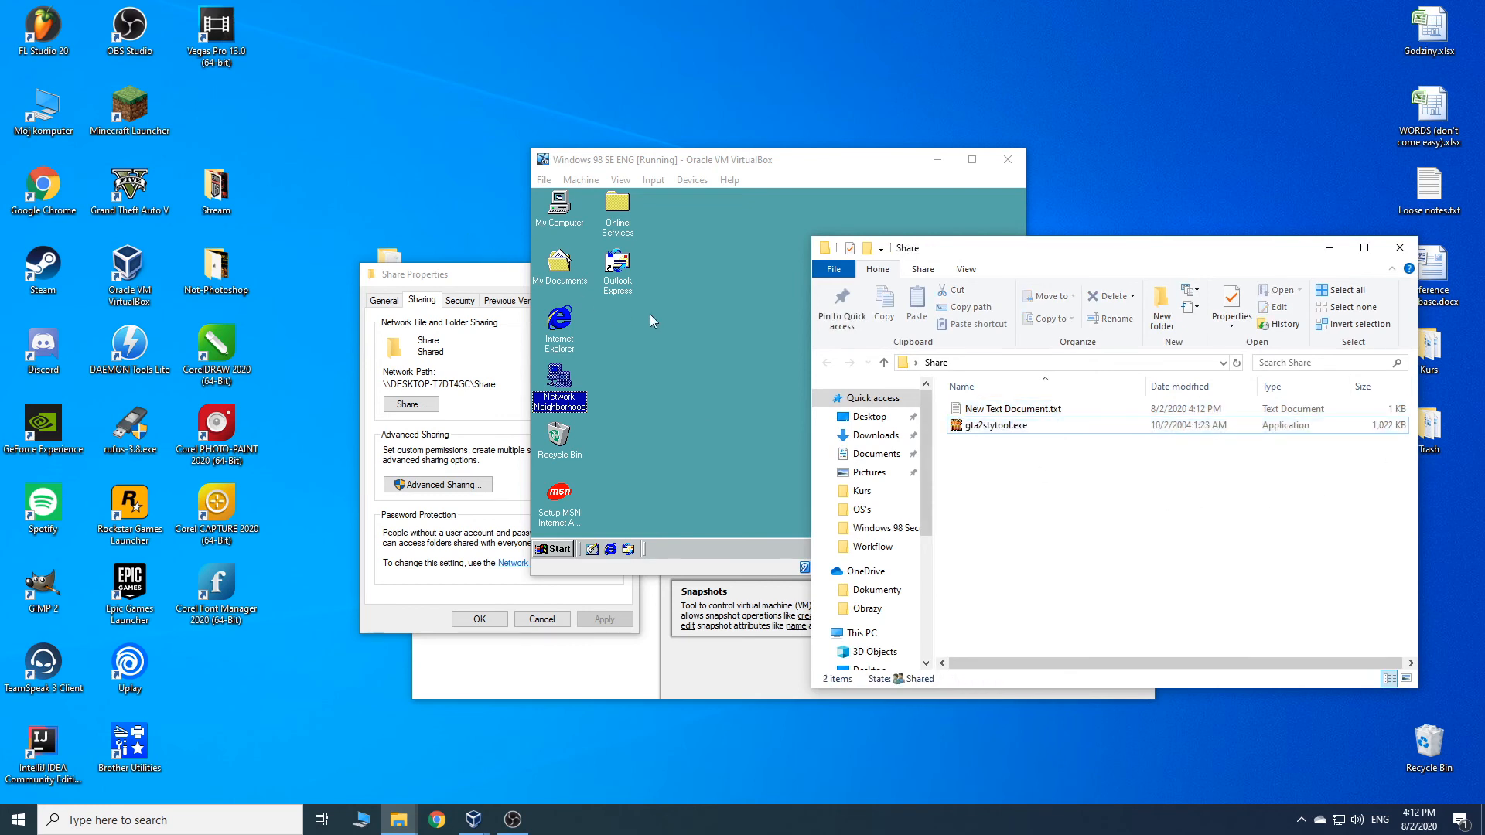
Step: Switch back to the Windows 98 guest and open the mapped drive R: from My Computer
click(719, 323)
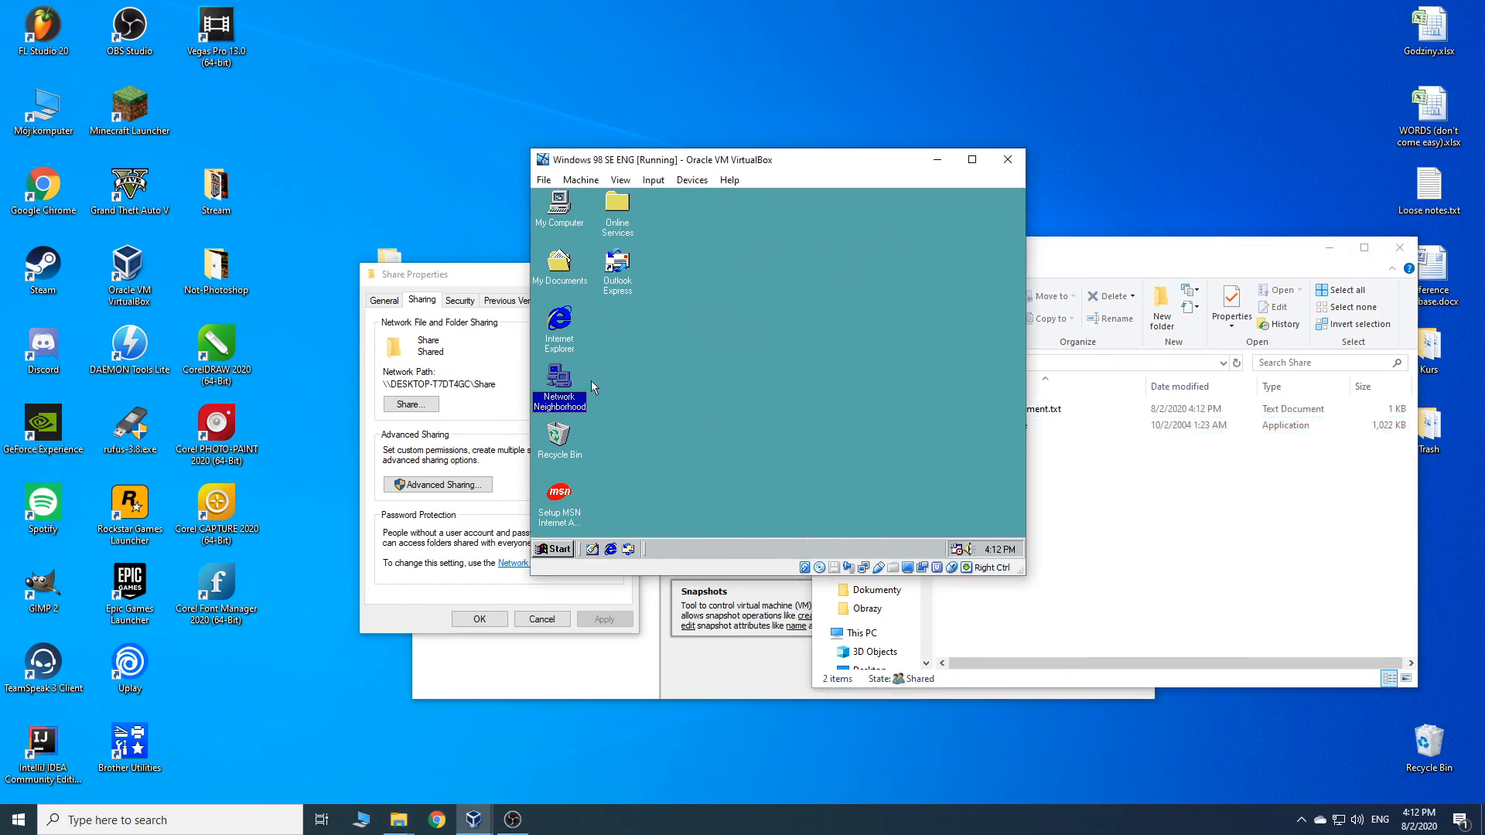
click(611, 384)
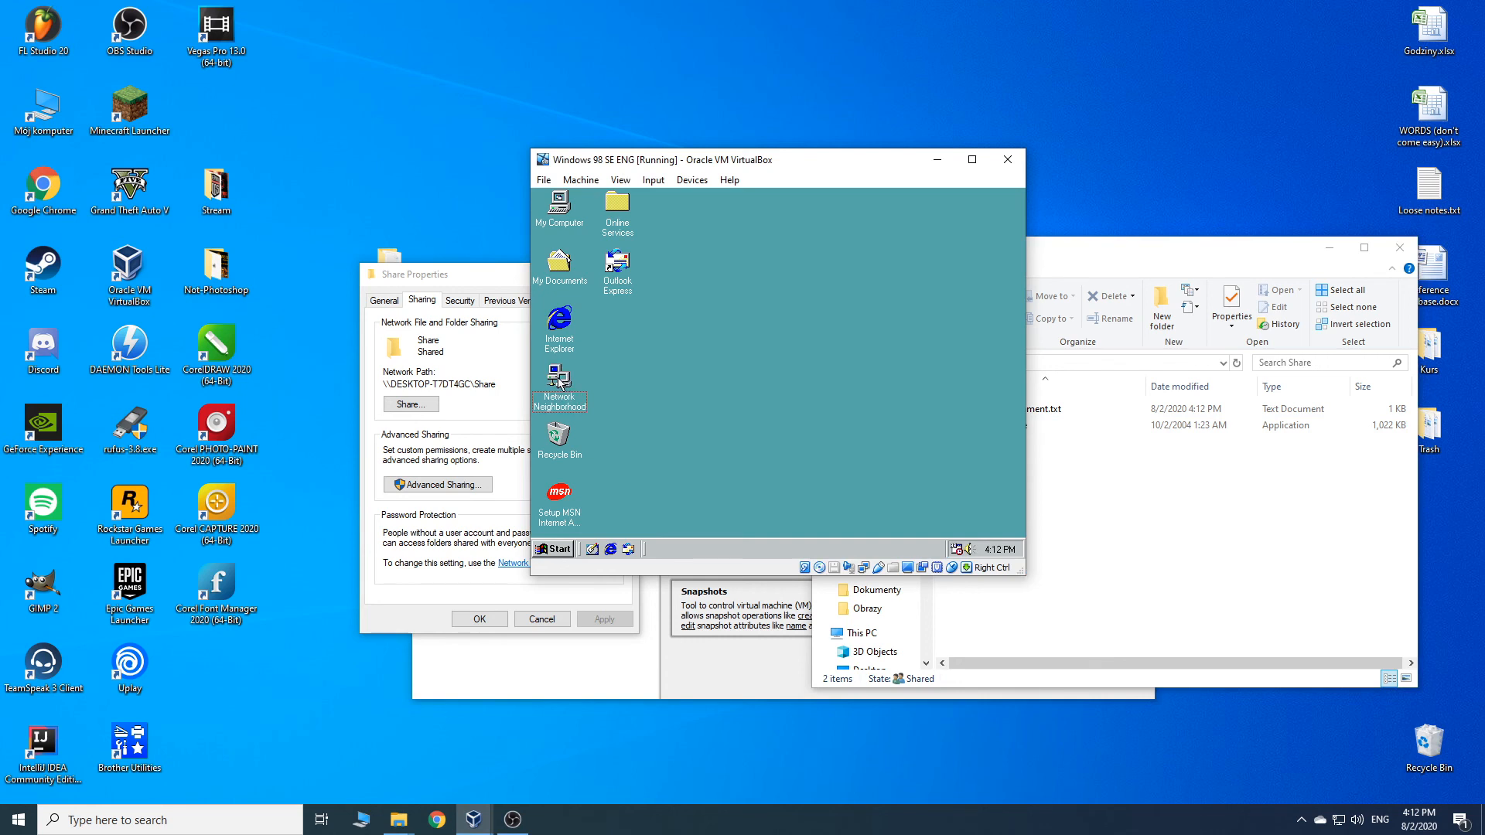
click(550, 213)
double_click(550, 213)
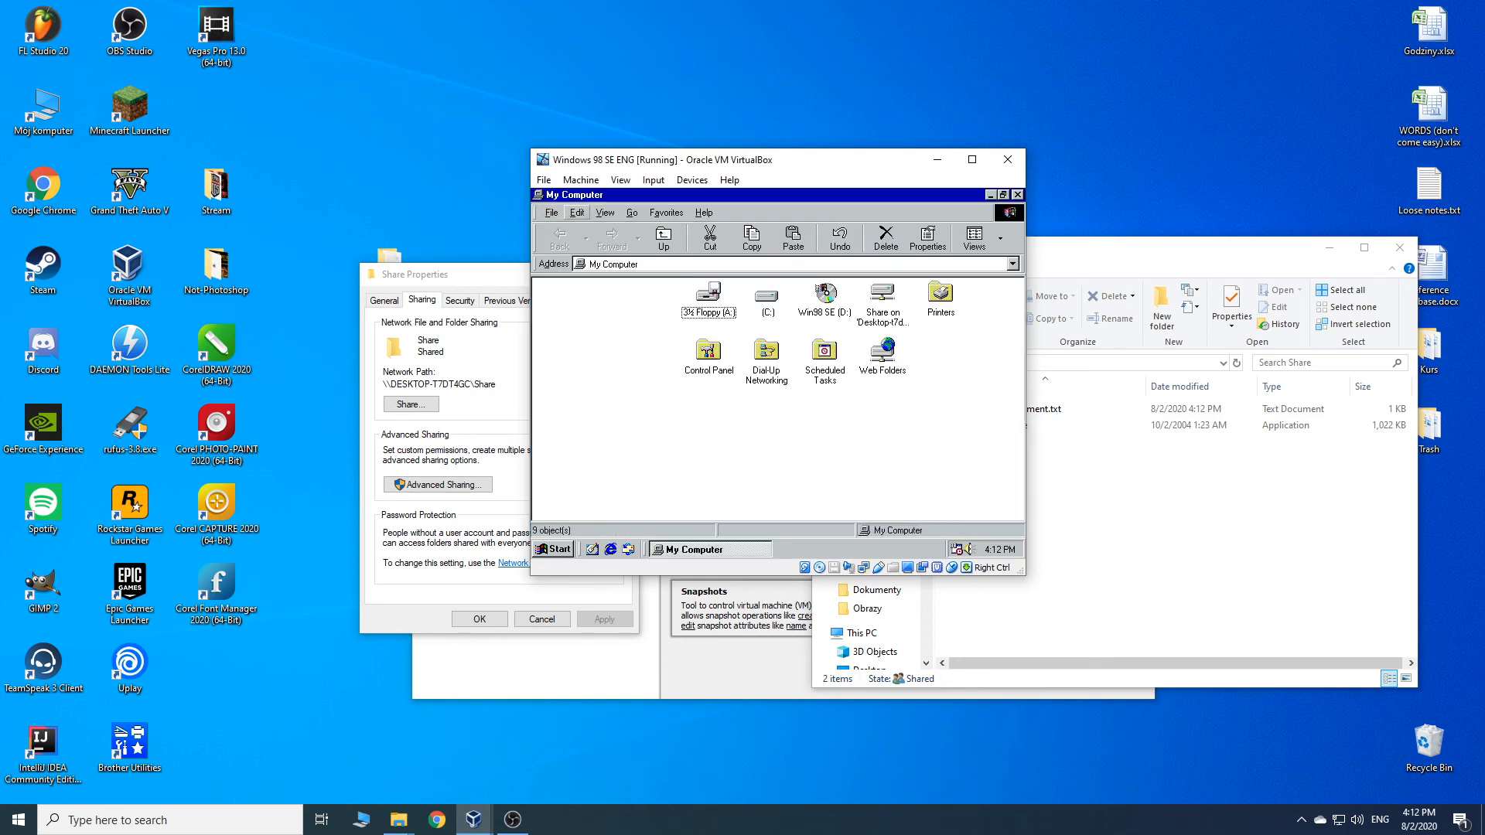
double_click(883, 304)
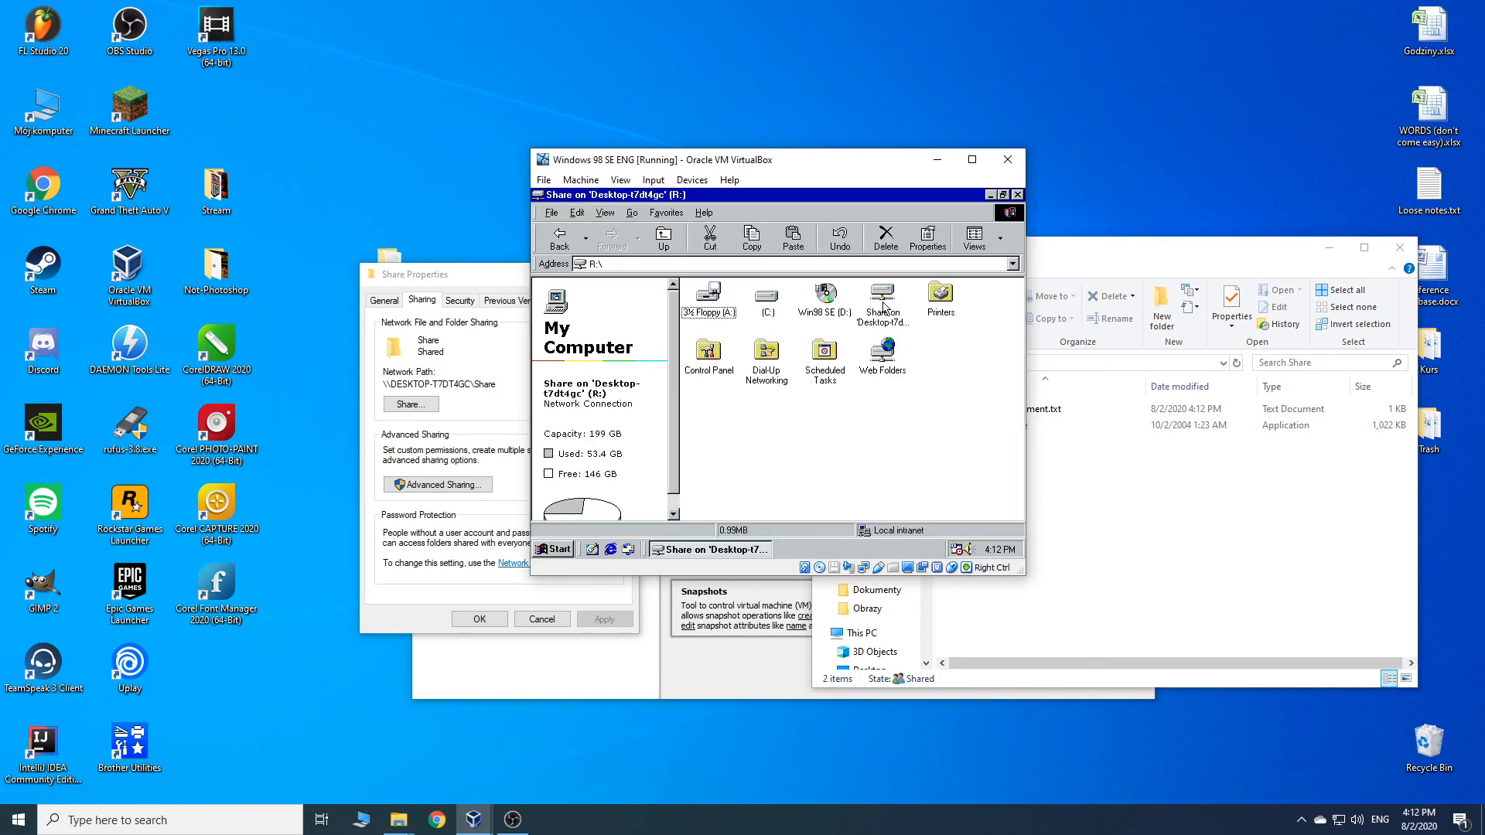
Step: Select gta2stytool.exe on mapped drive R: to check its details, and close the drive window
click(702, 286)
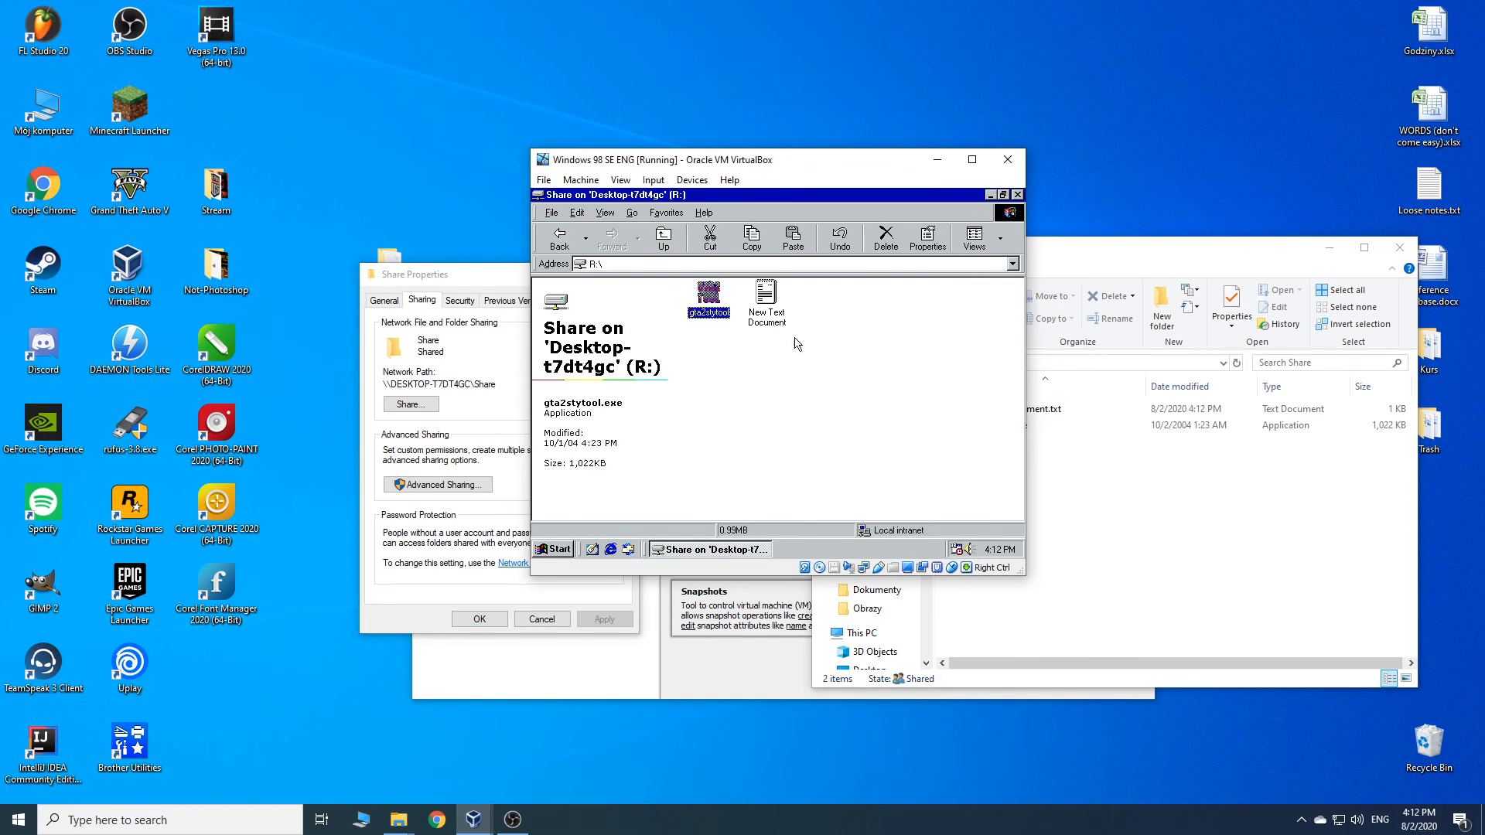
click(825, 376)
key(alt+F4)
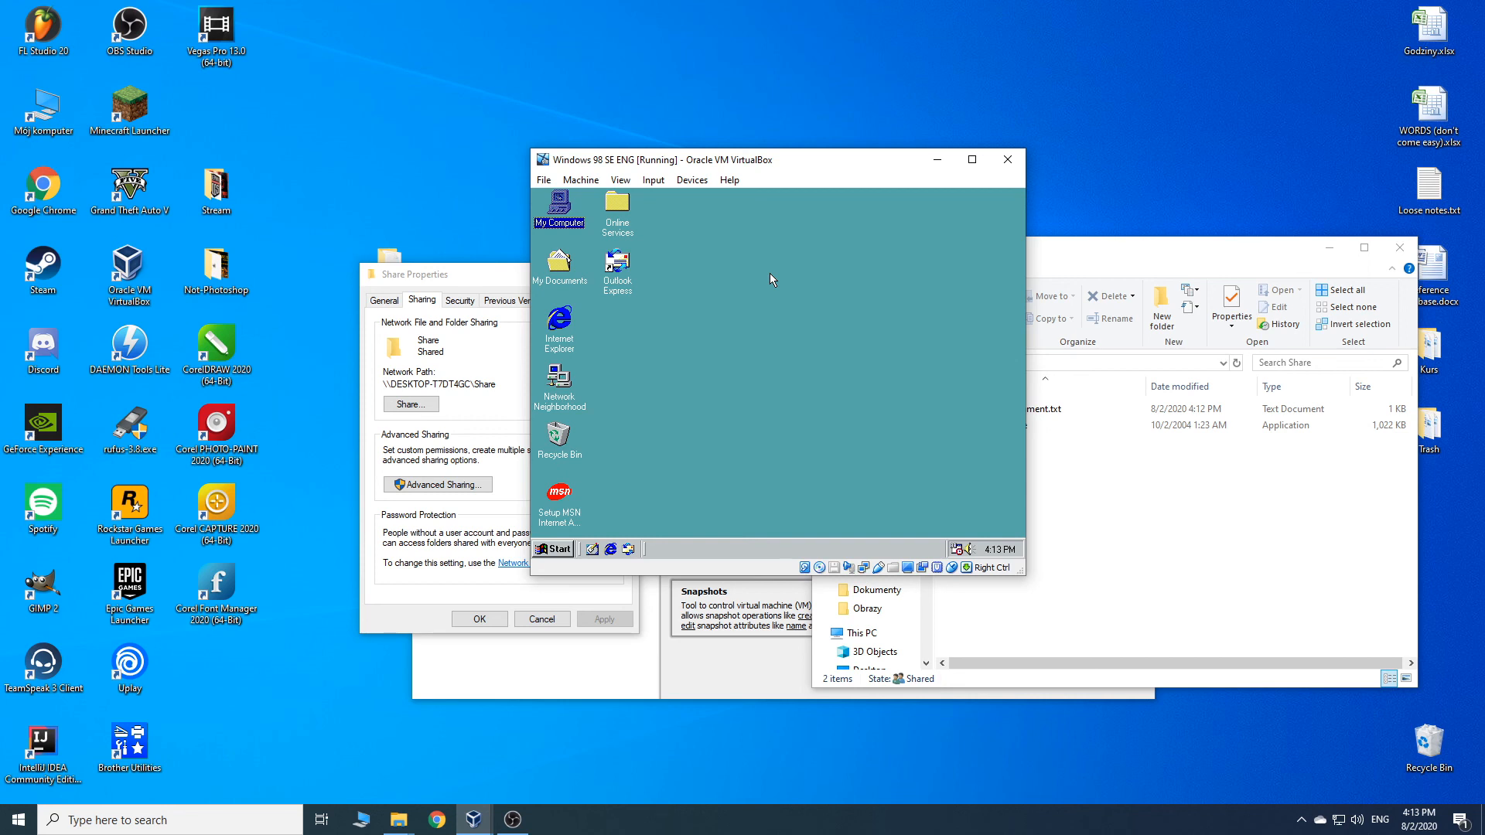
Step: Close the host's Share Properties dialog and return to the Windows 98 guest desktop with no icon selected
click(769, 273)
click(558, 381)
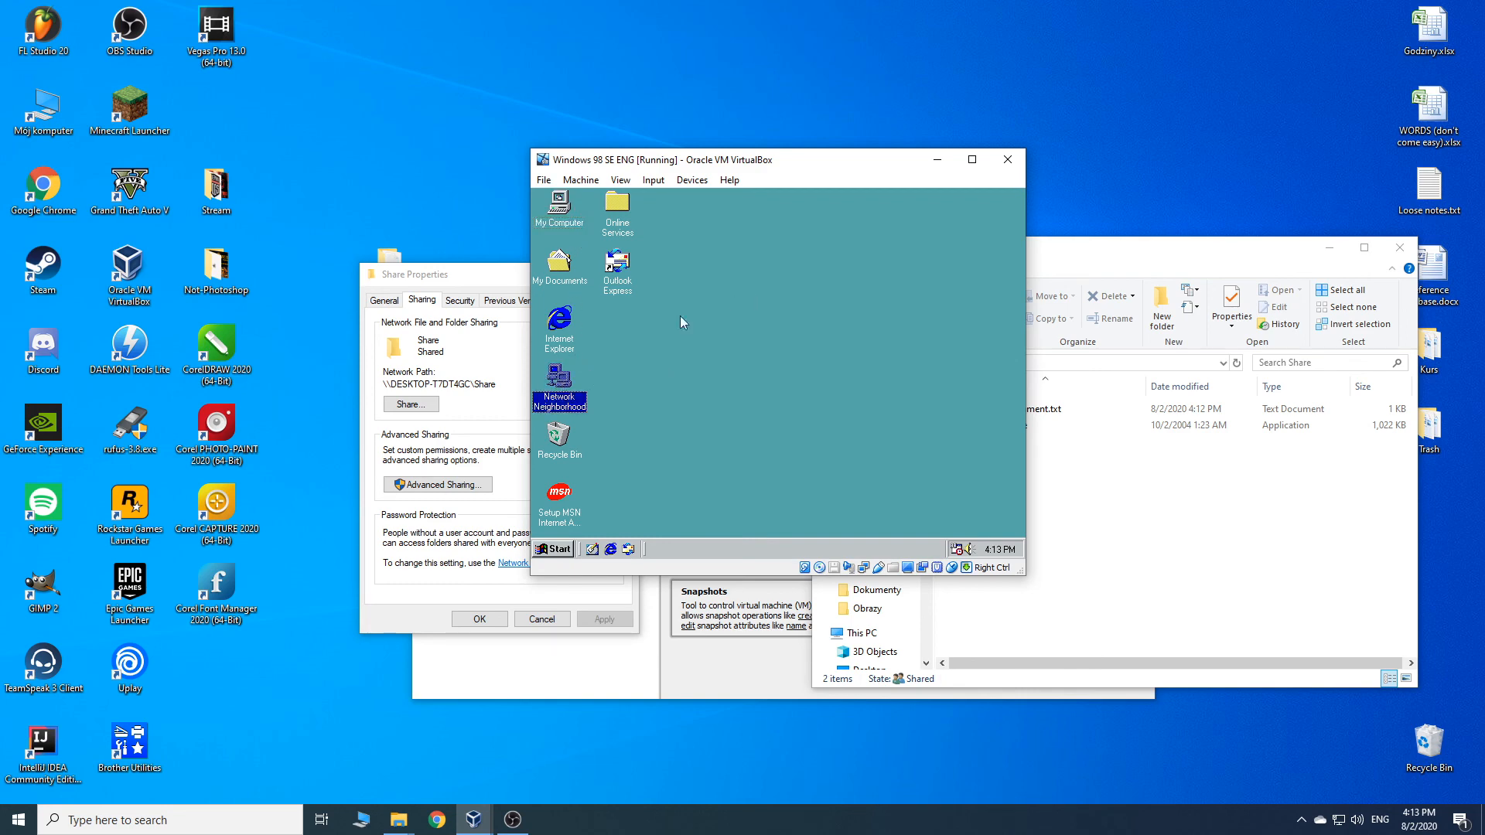
click(484, 272)
click(622, 277)
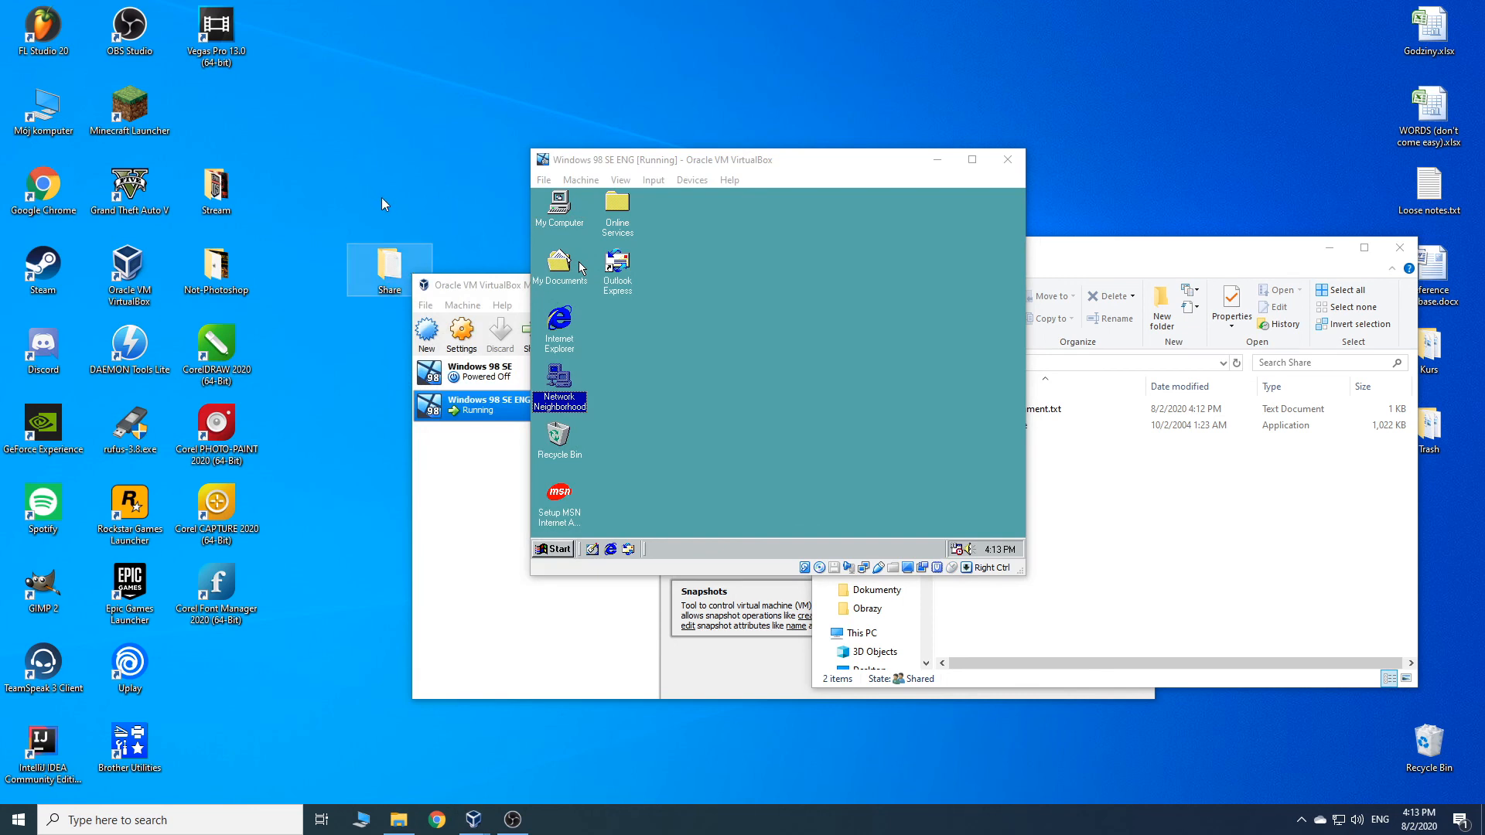
click(652, 248)
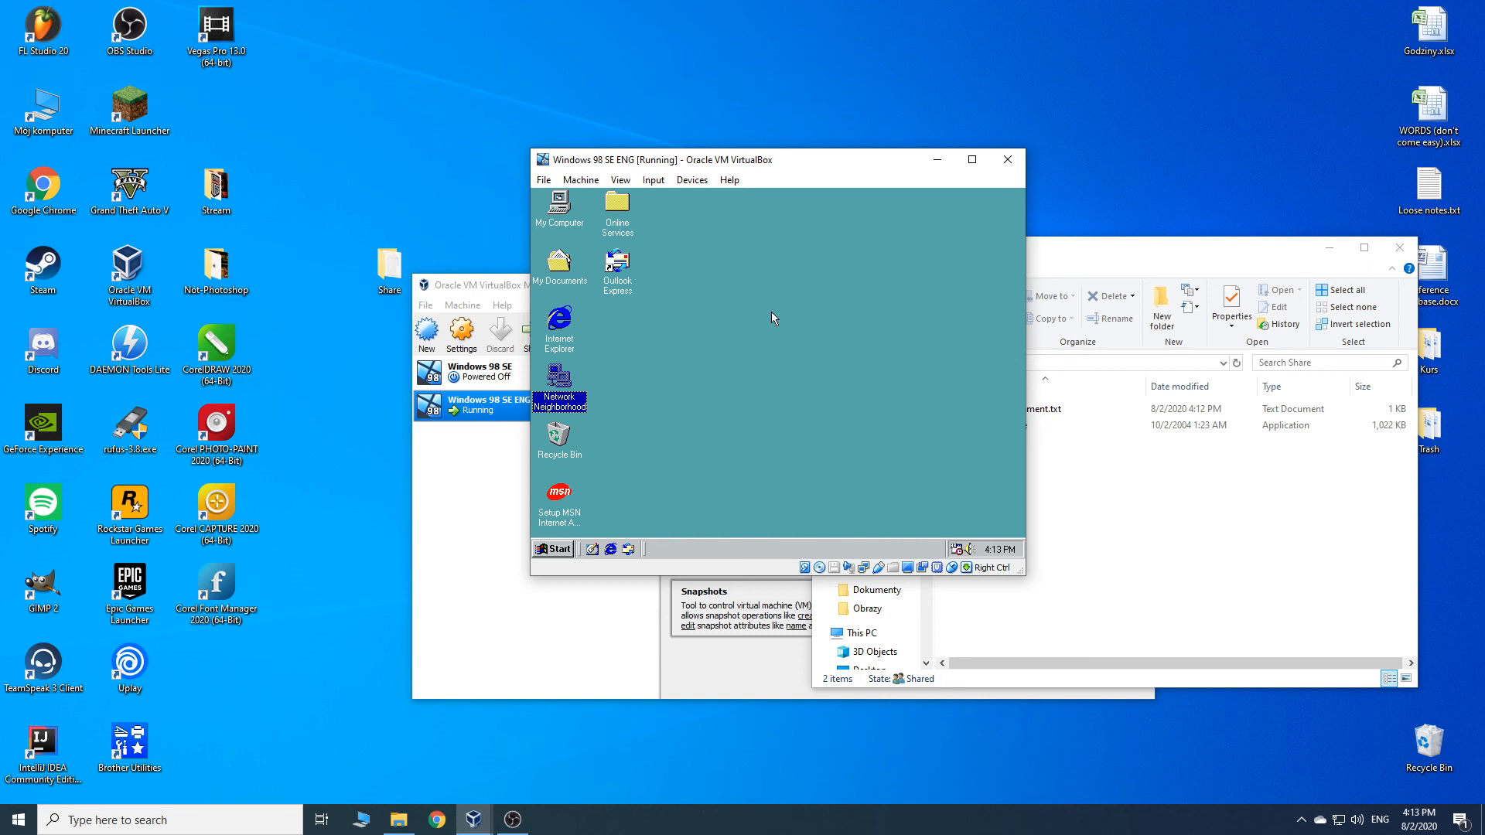
click(758, 284)
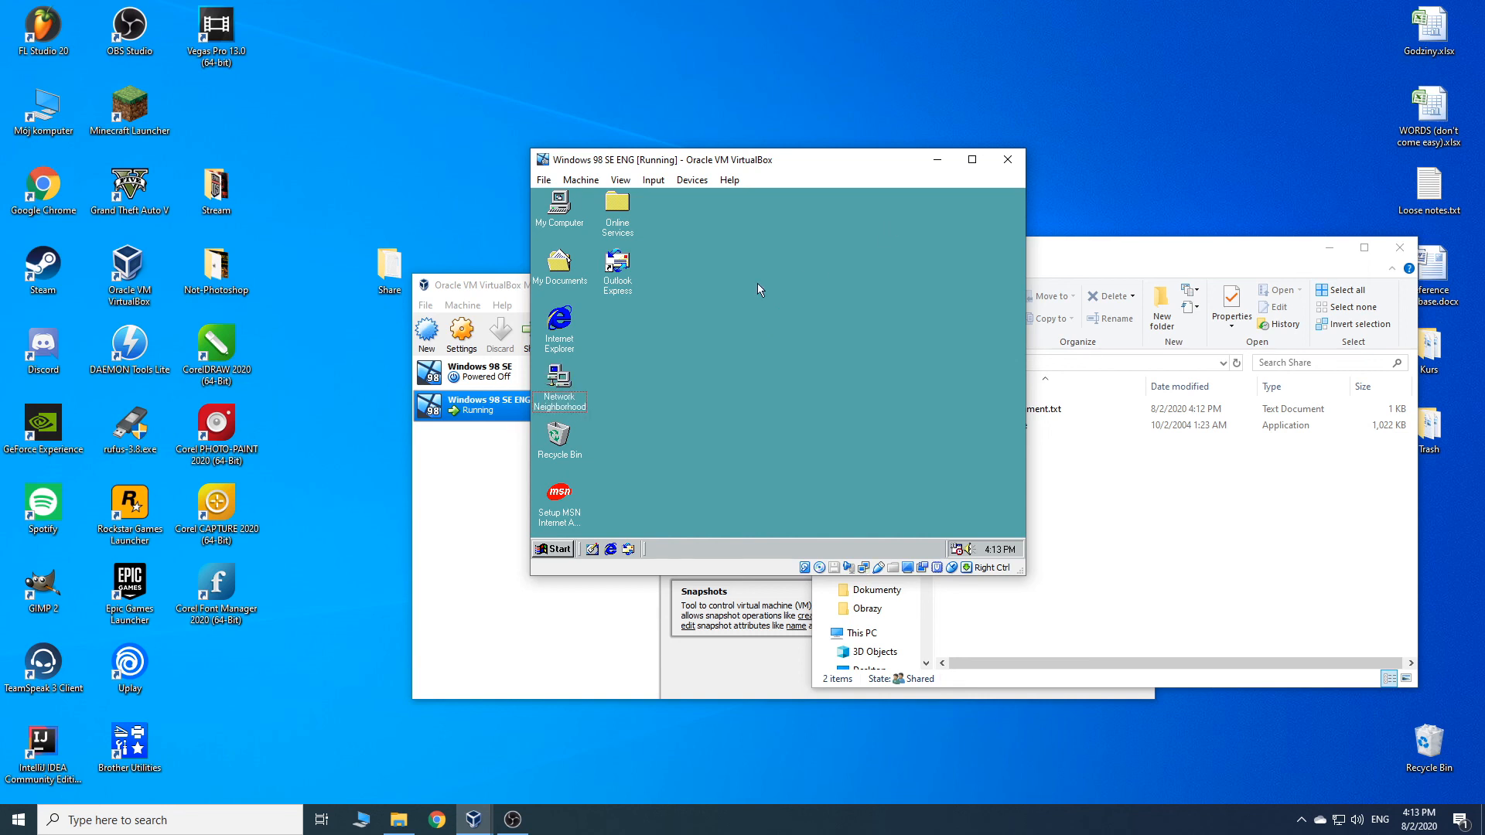